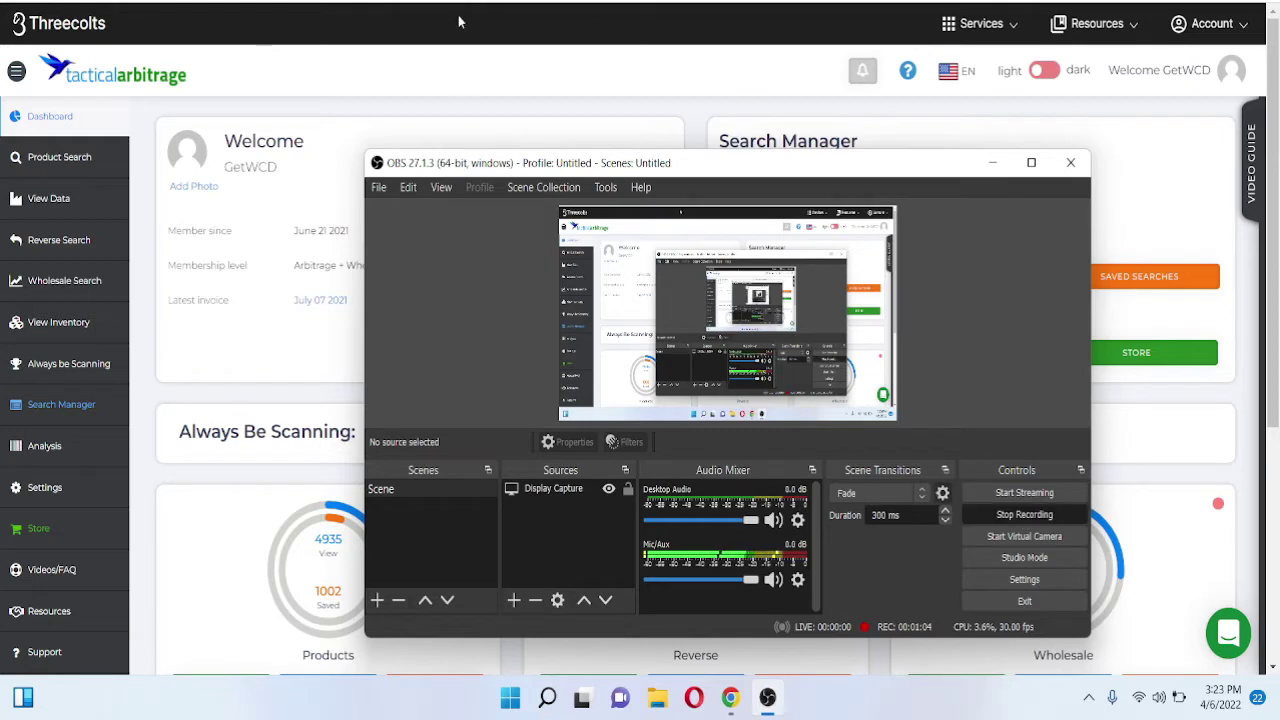
Switch to the Tactical Arbitrage dashboard and try collapsing and re-expanding its navigation sidebar.
click(504, 95)
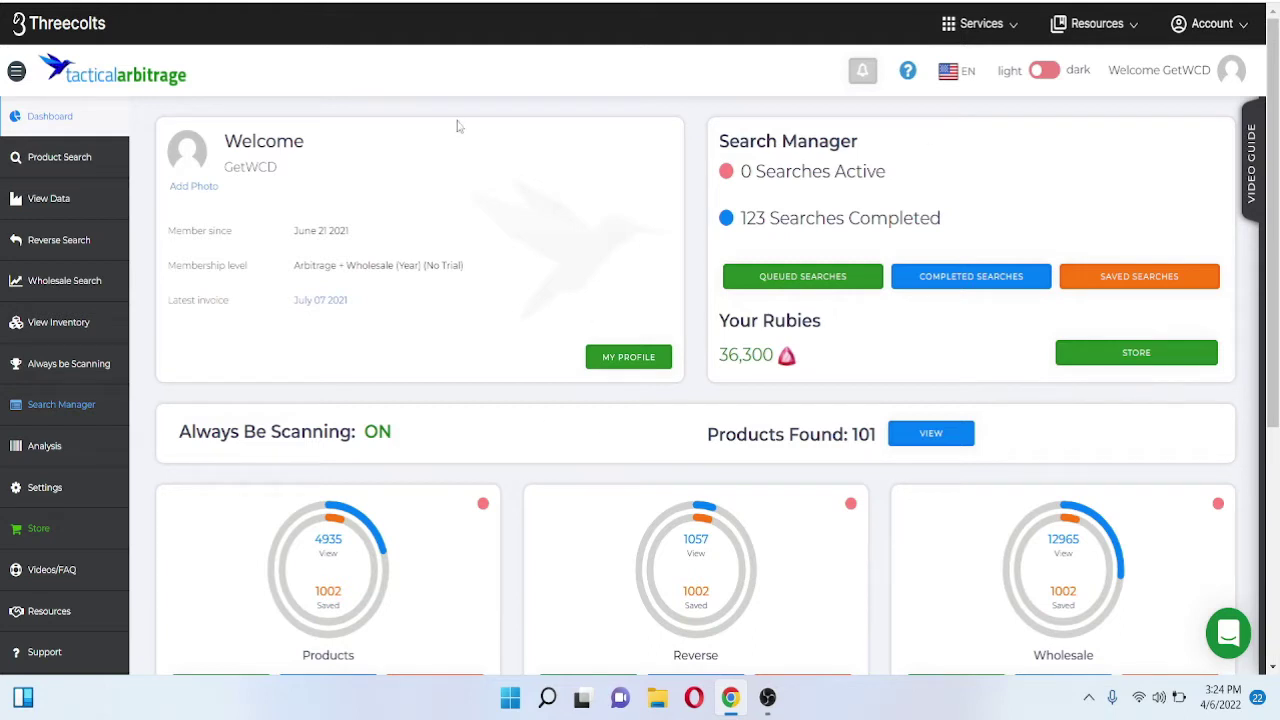
click(15, 72)
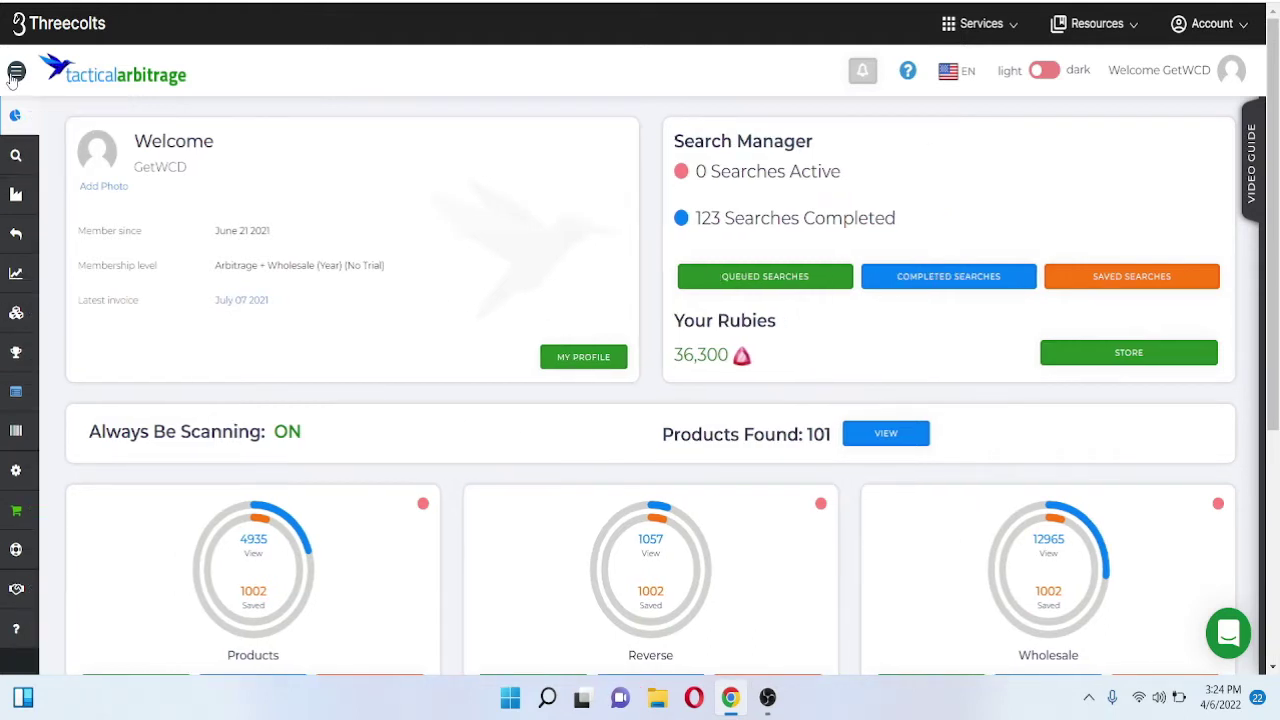
click(15, 73)
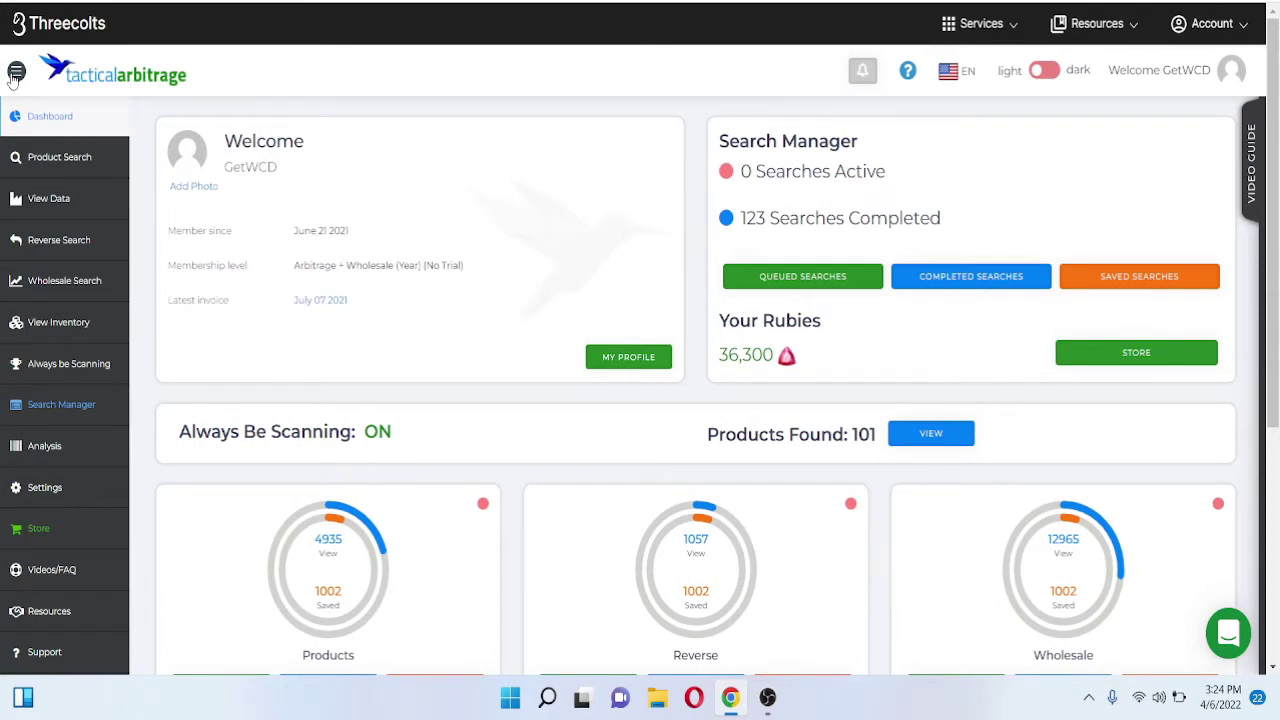
click(15, 73)
click(16, 73)
Examine the active and completed search counts in the dashboard's Search Manager section.
drag(800, 166, 845, 172)
drag(789, 218, 888, 218)
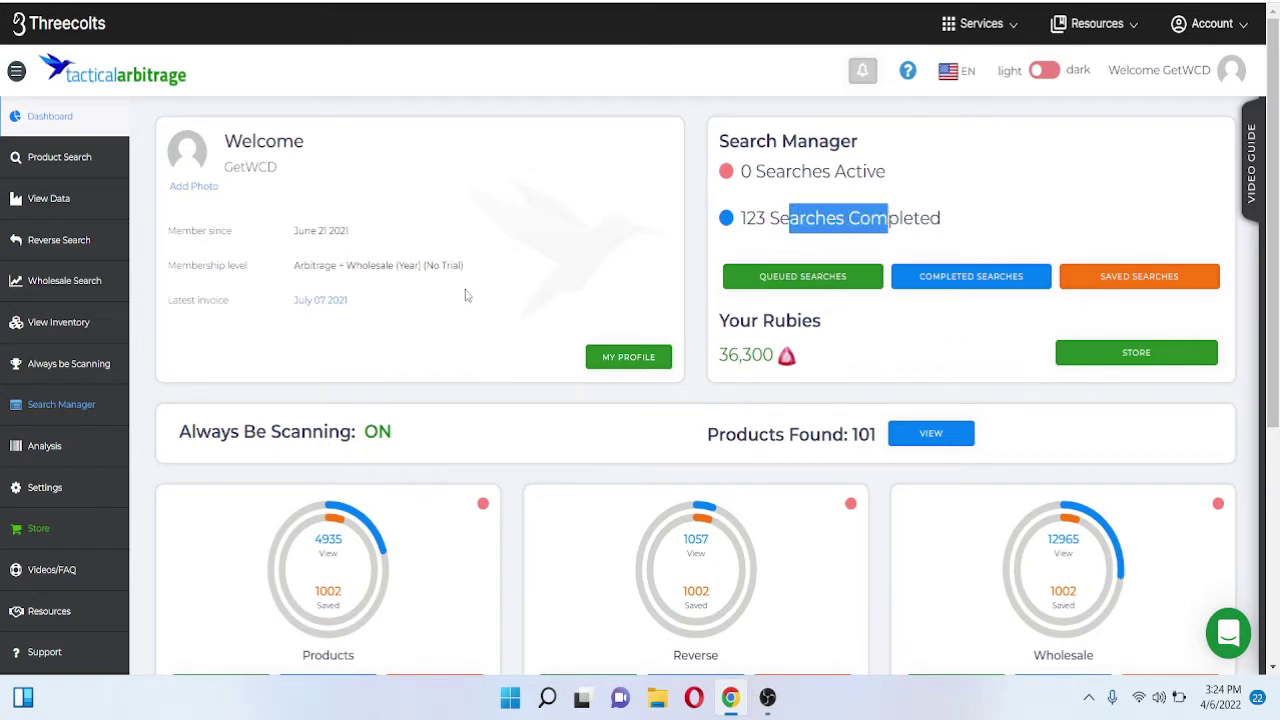
scroll(465, 295, down, 2)
scroll(467, 296, up, 2)
Try the dark theme on the dashboard and return to the light theme.
click(1052, 76)
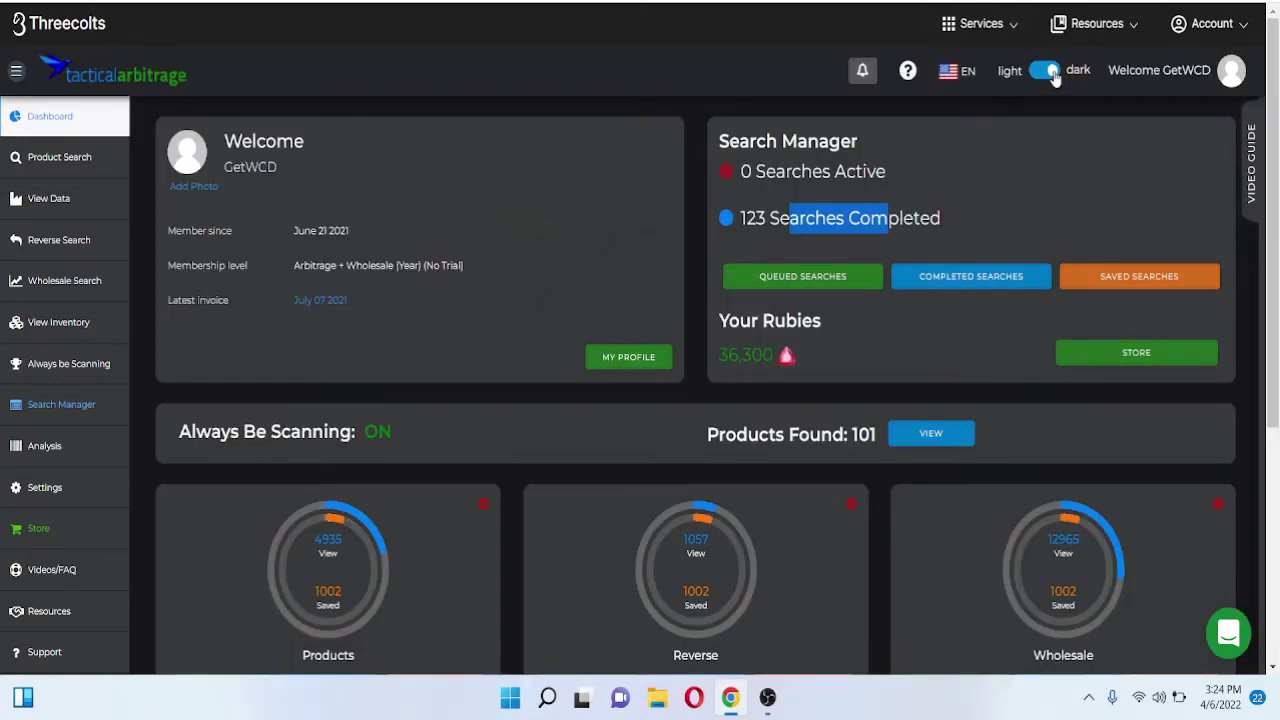
click(1052, 76)
click(1052, 76)
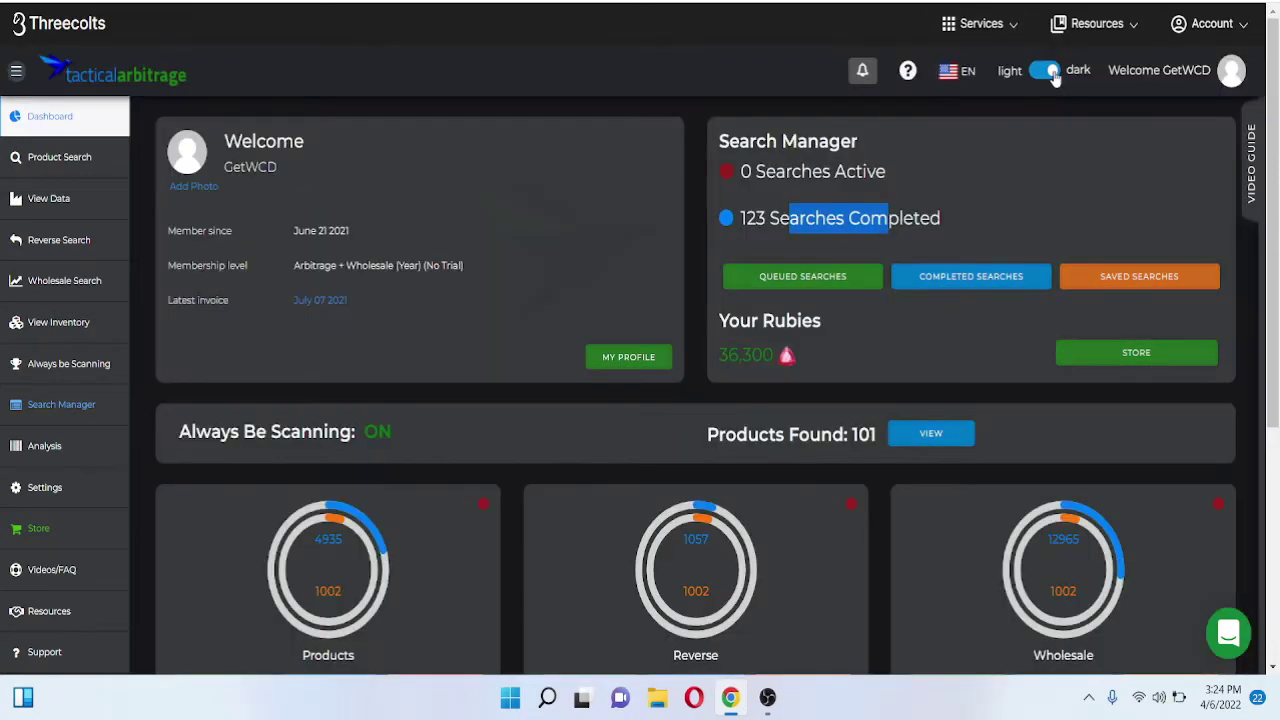
click(1052, 76)
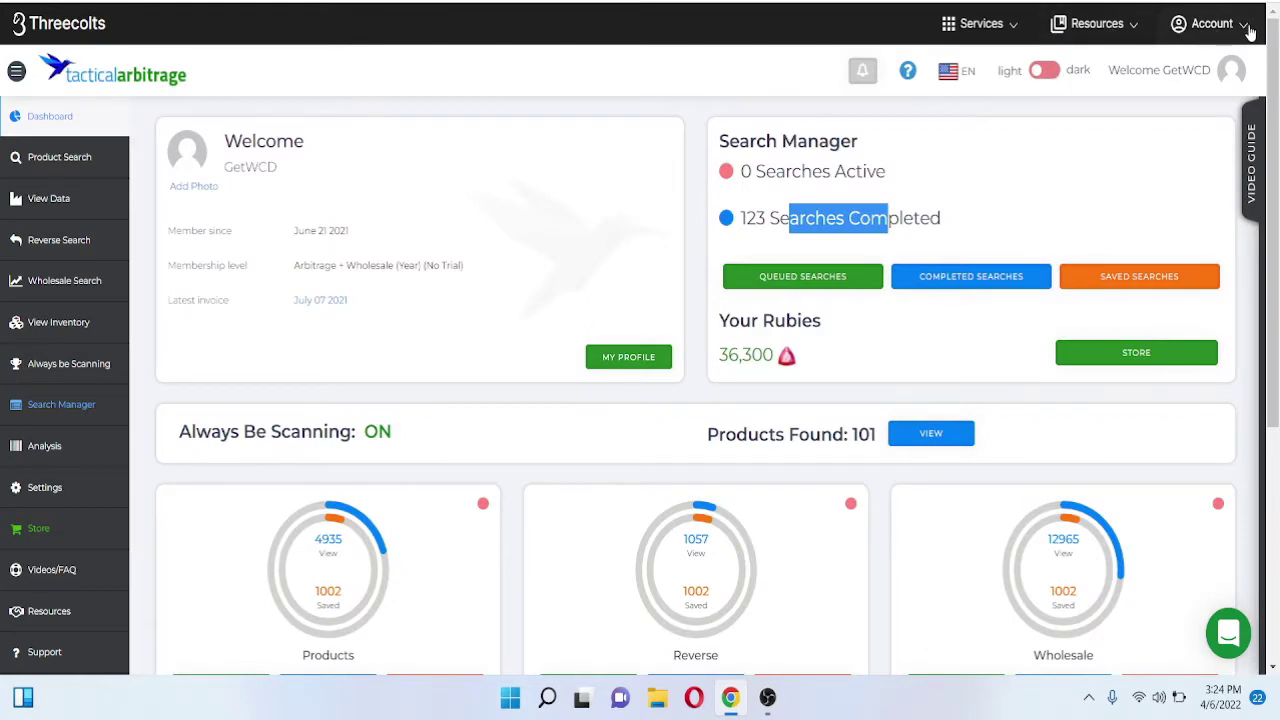
Check the options offered for the account and services in the site header, leaving them unchanged.
click(1214, 26)
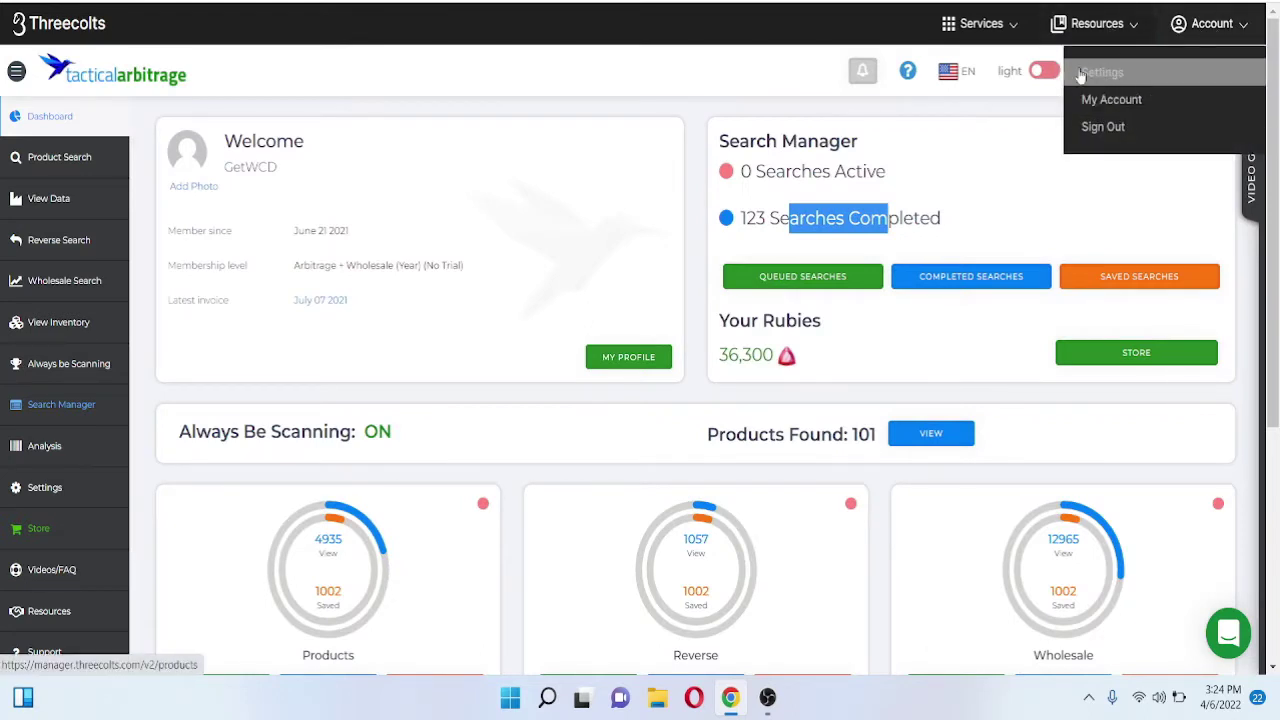
click(1005, 32)
click(383, 84)
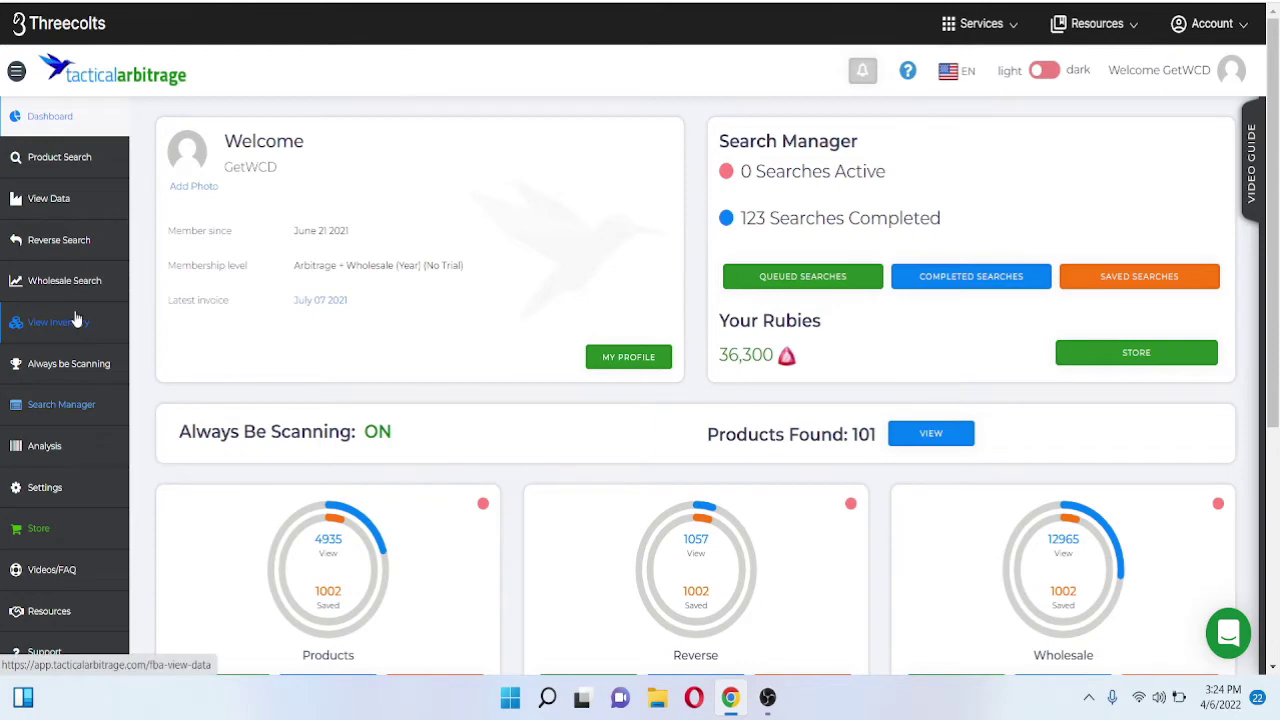
Look over the dashboard's Products, Reverse and Wholesale summaries and the Product Variations and Tactical Edge tools.
scroll(94, 480, down, 2)
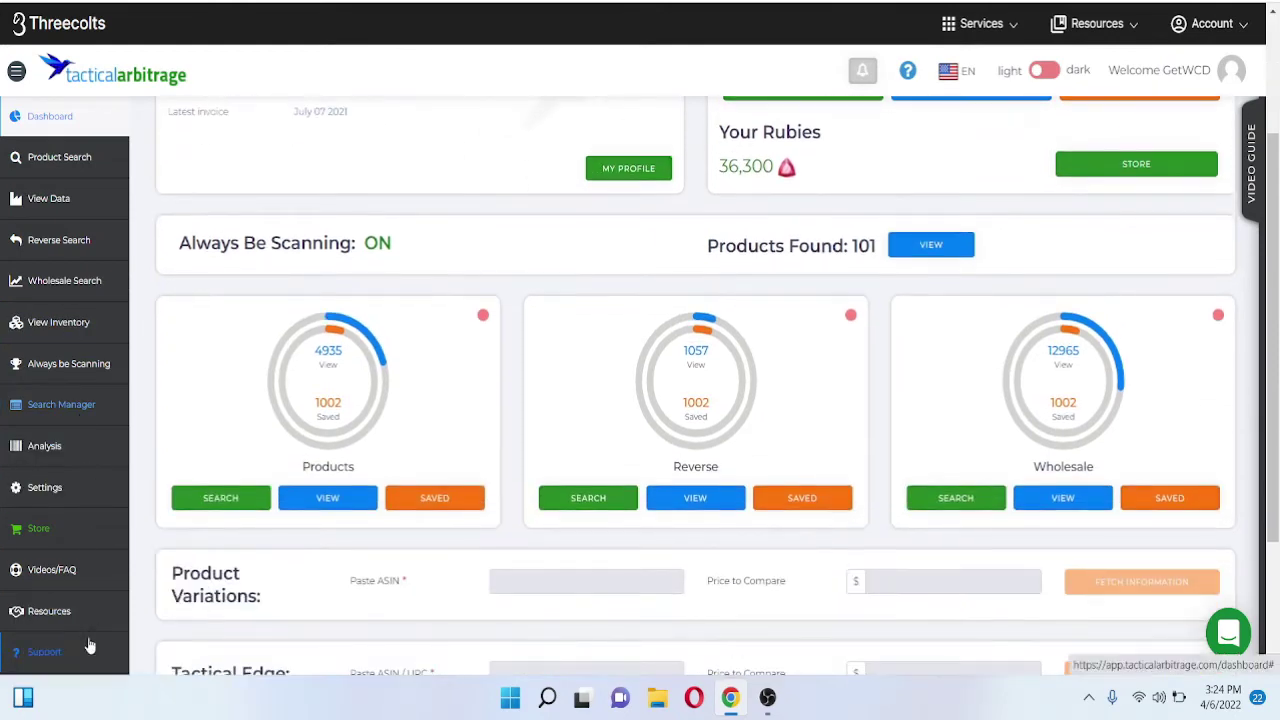
scroll(374, 648, down, 2)
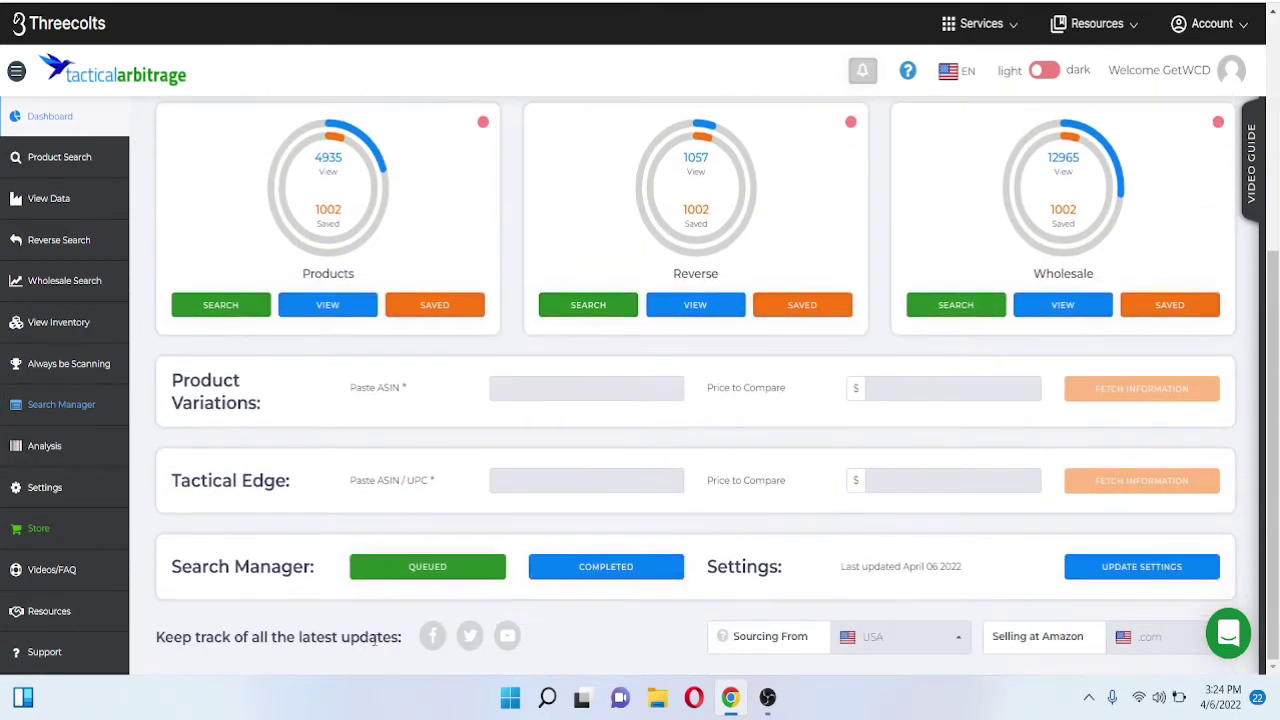
click(80, 405)
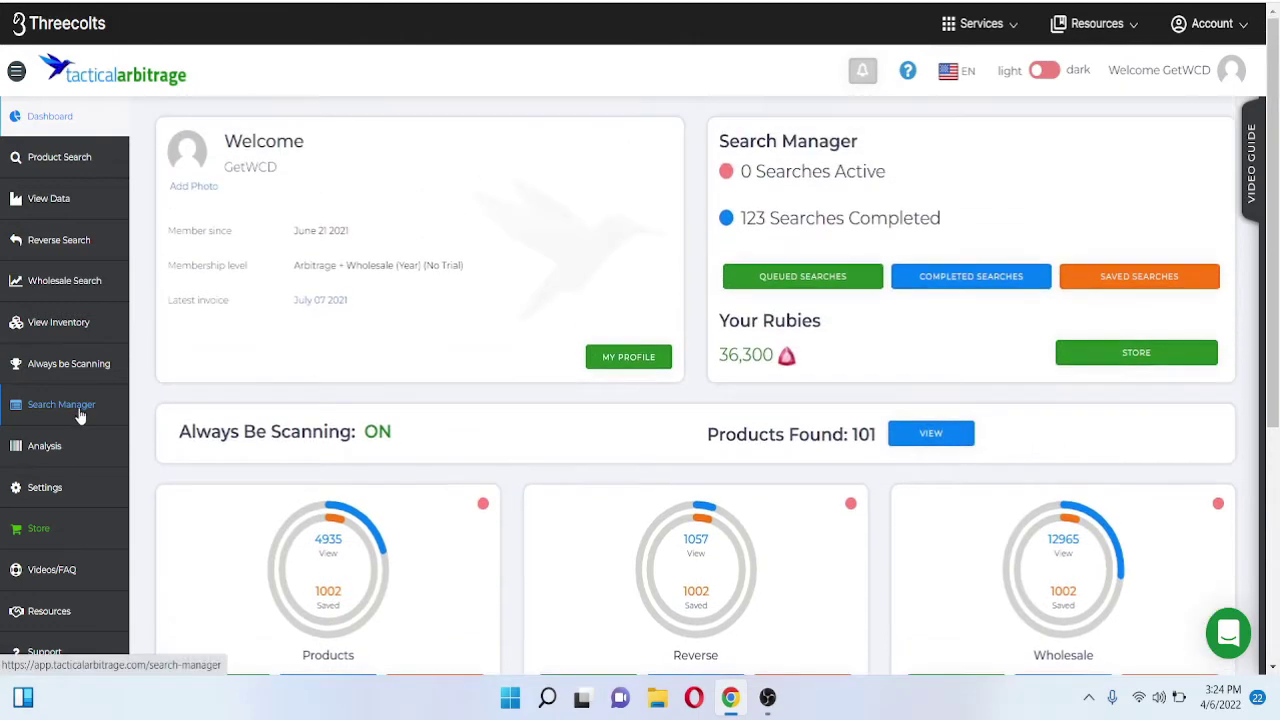
Open Product Search and look over the settings of its search form.
click(69, 165)
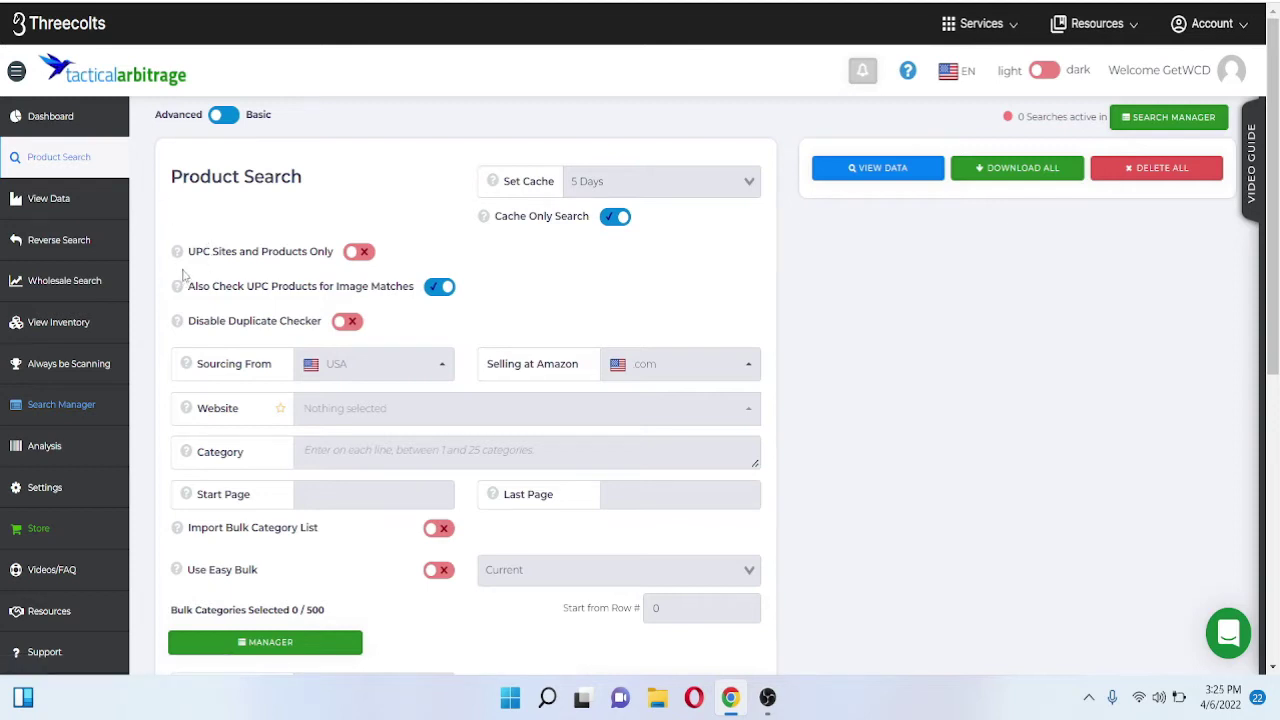
scroll(812, 302, down, 2)
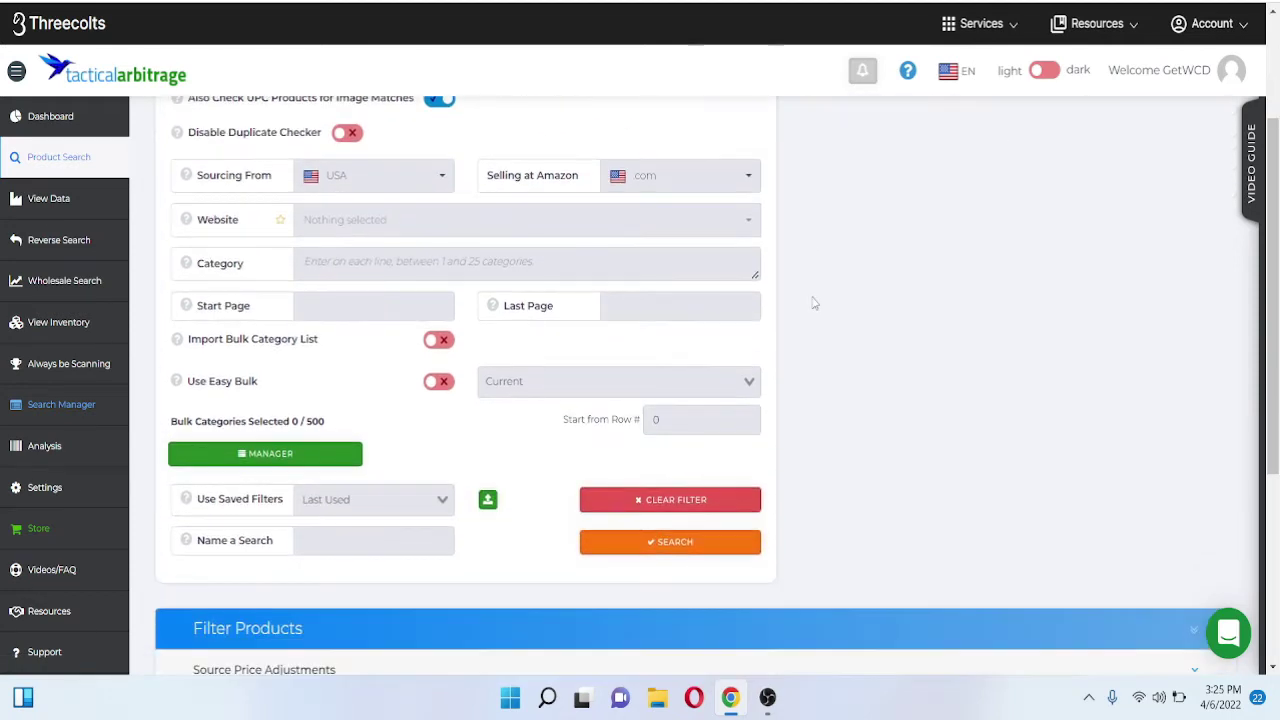
scroll(814, 302, up, 2)
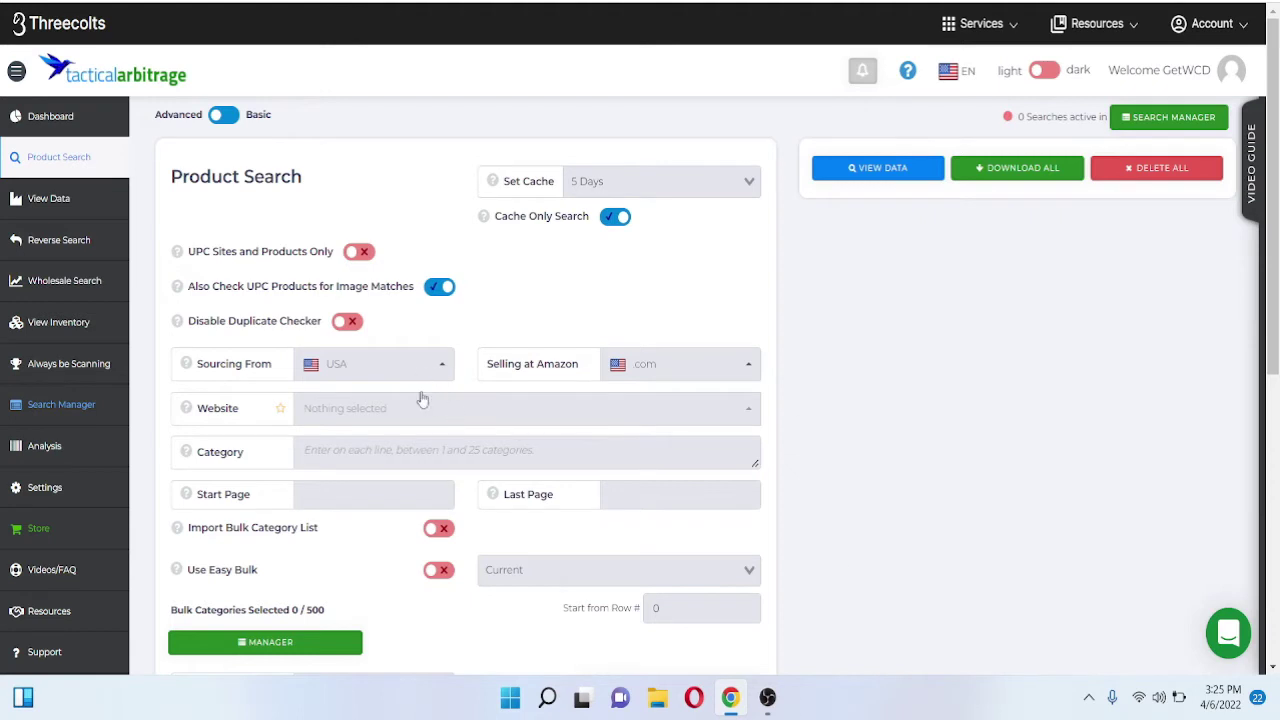
Browse the source websites available for a product search without choosing one.
click(580, 414)
scroll(544, 288, down, 6)
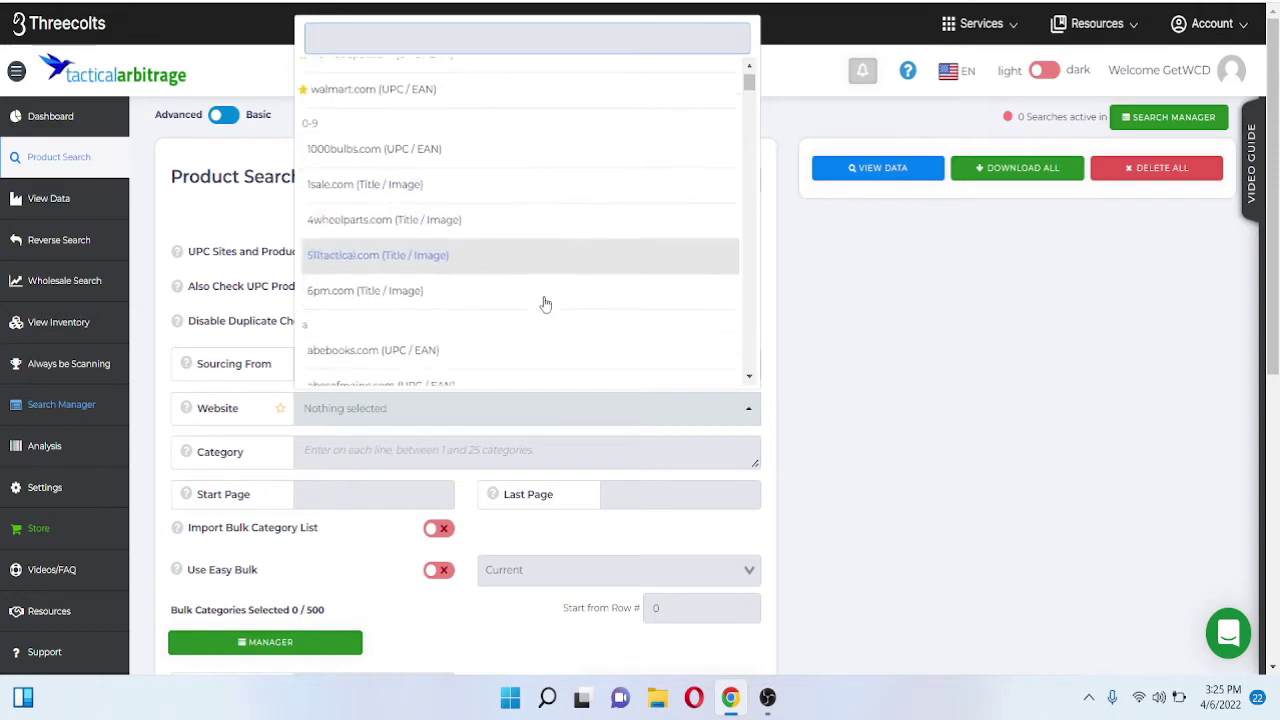
scroll(556, 290, down, 4)
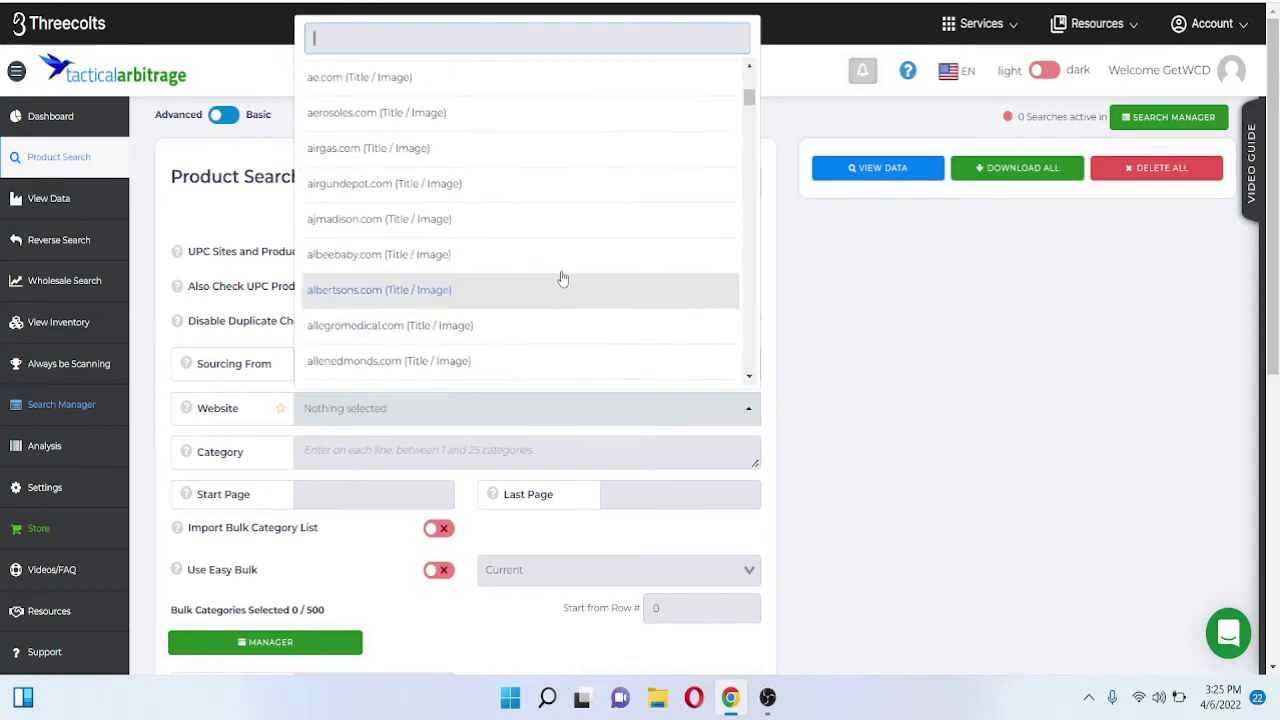
click(908, 345)
Examine the category, start page, bulk and product filter options of the product search.
scroll(617, 398, down, 1)
scroll(617, 398, down, 1)
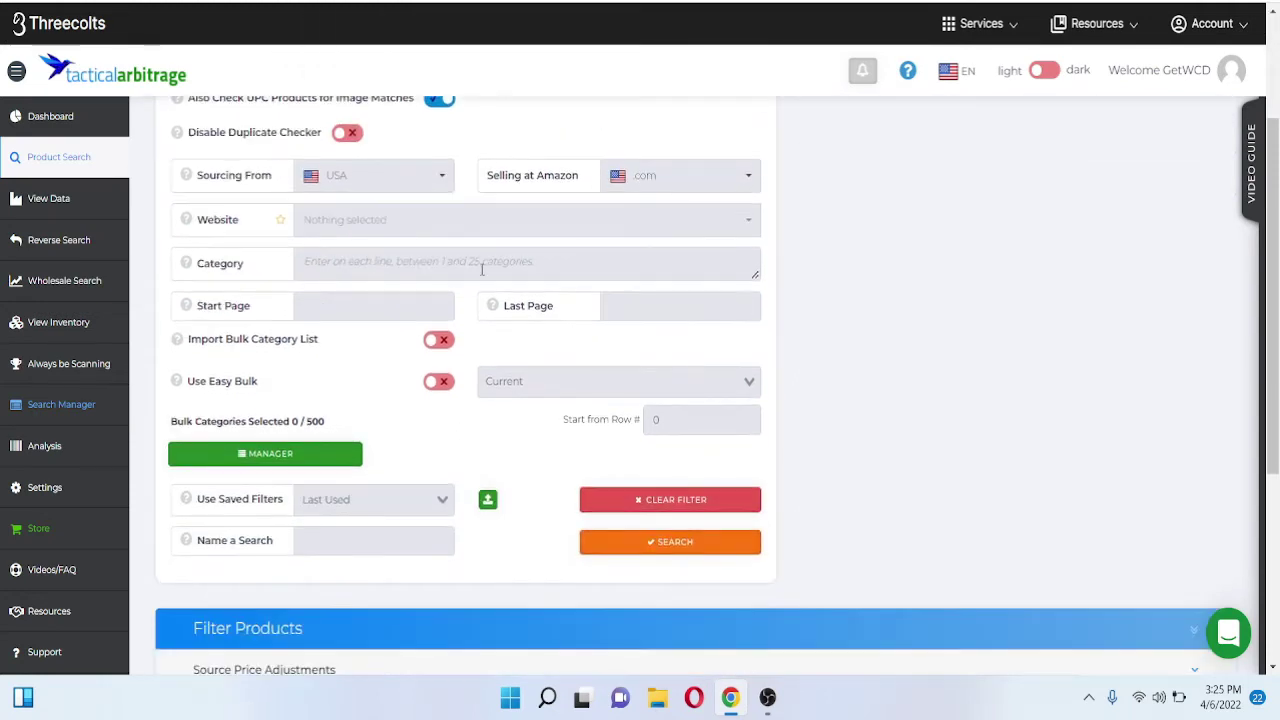
click(482, 264)
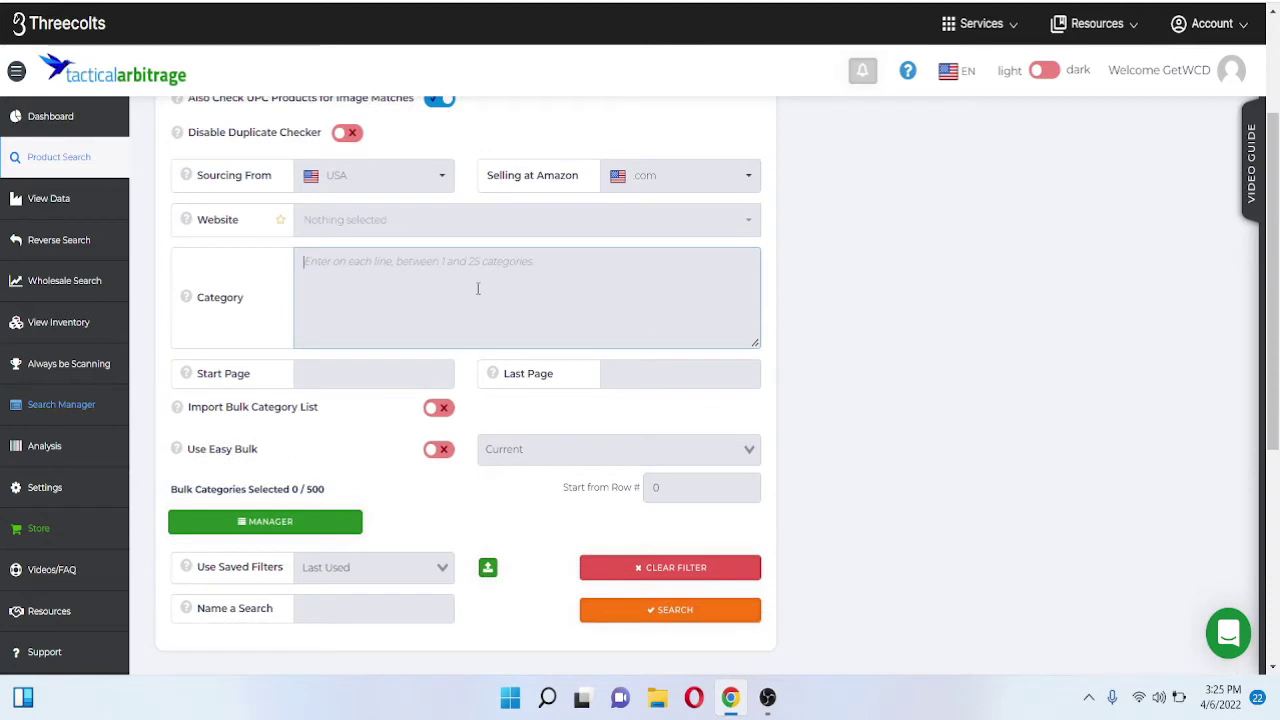
click(335, 376)
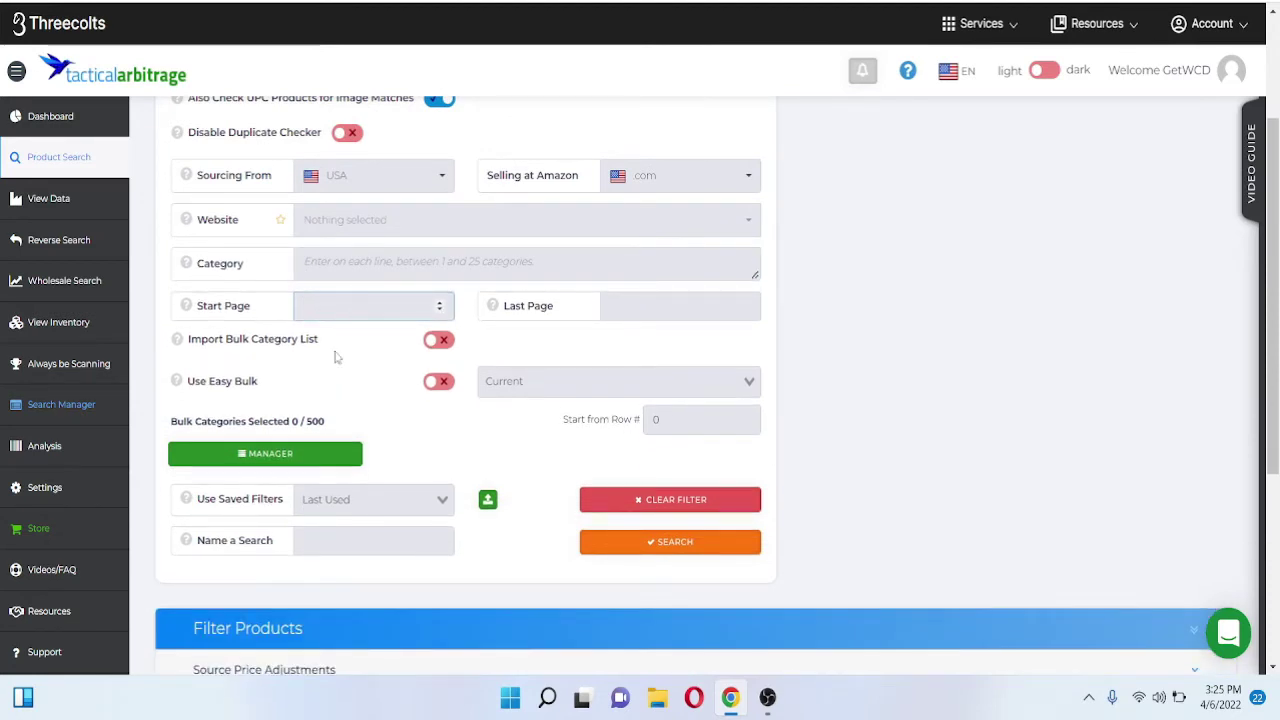
scroll(300, 430, down, 4)
scroll(254, 320, up, 3)
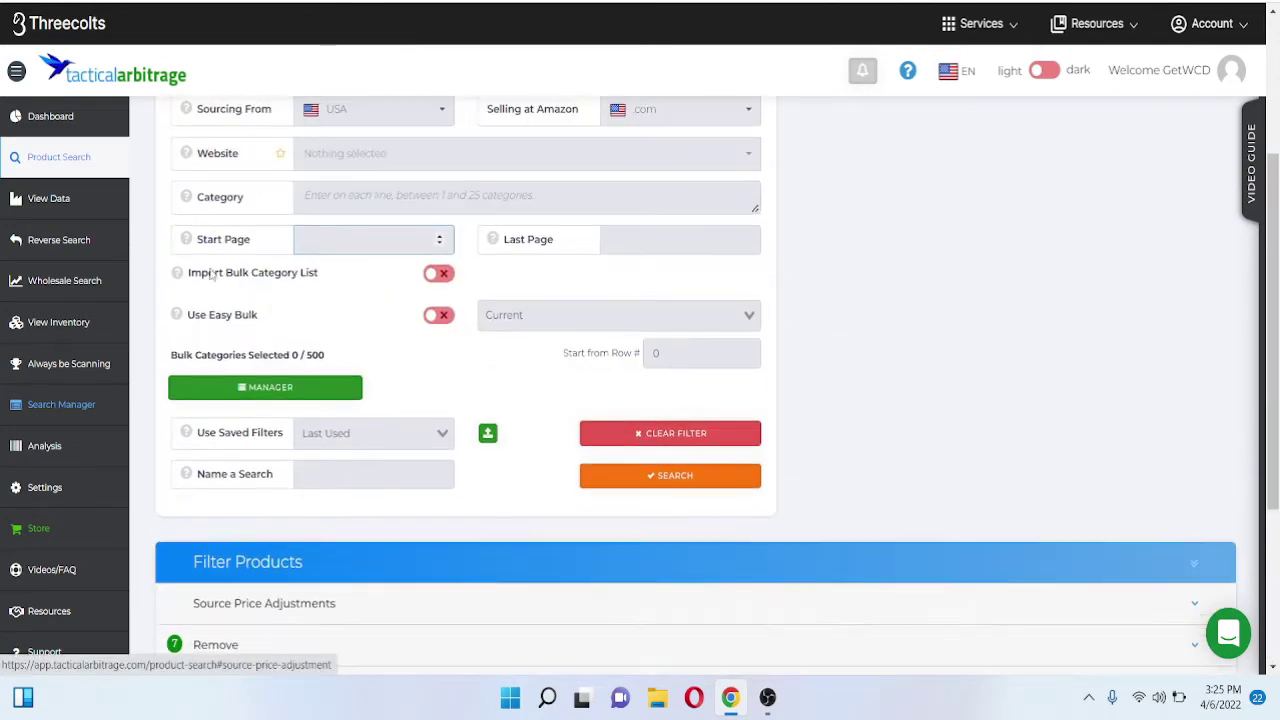
scroll(212, 277, up, 3)
Open the View Data results of the product searches and examine the listed items and their columns.
click(81, 208)
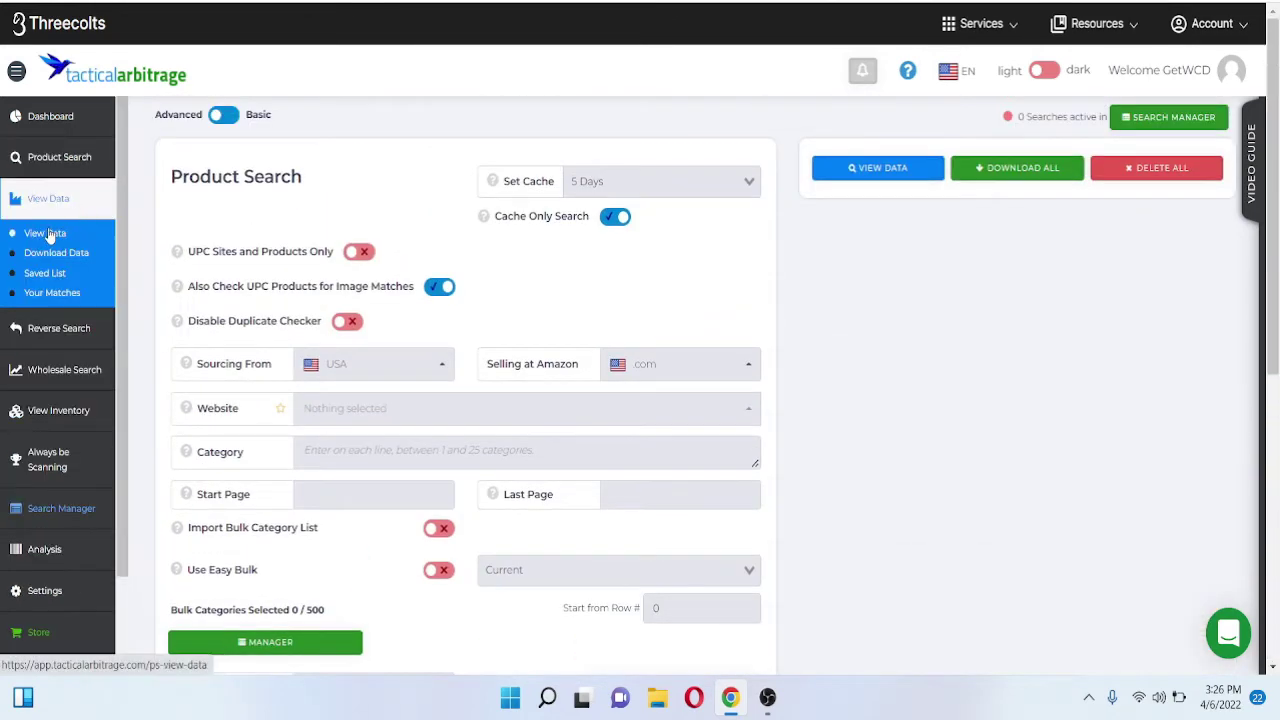
click(45, 233)
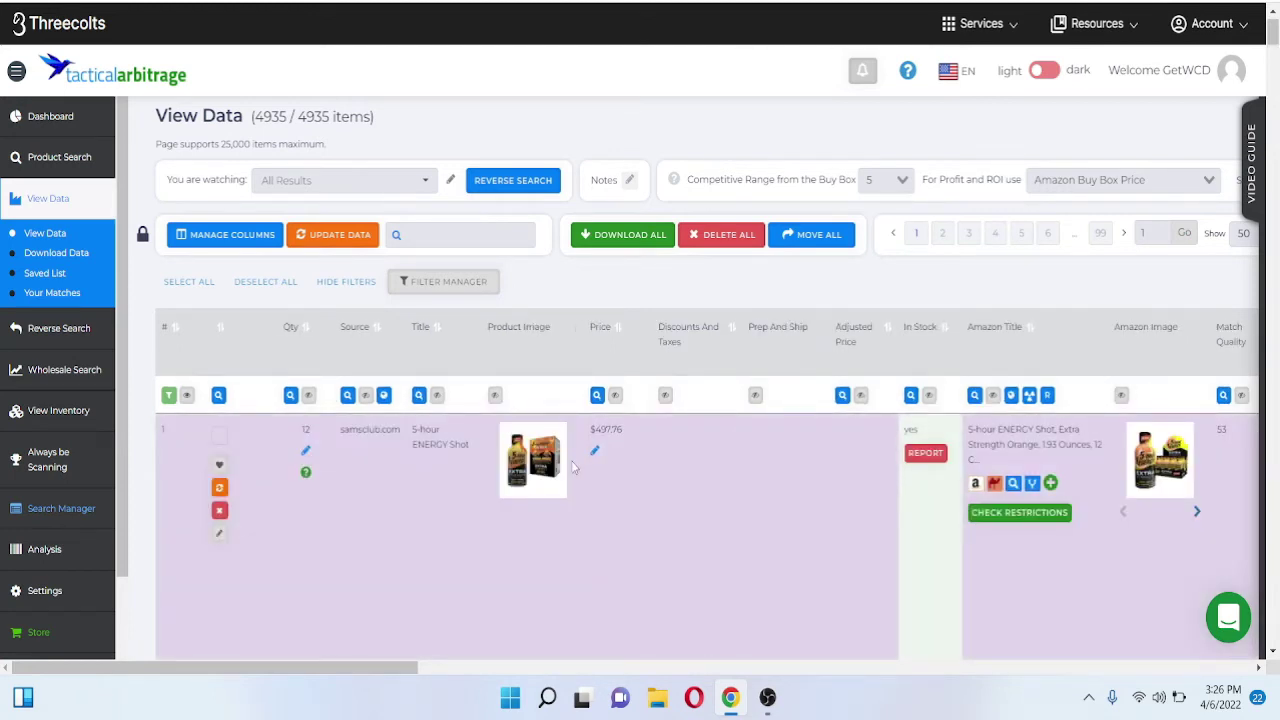
scroll(573, 467, down, 1)
scroll(573, 465, down, 1)
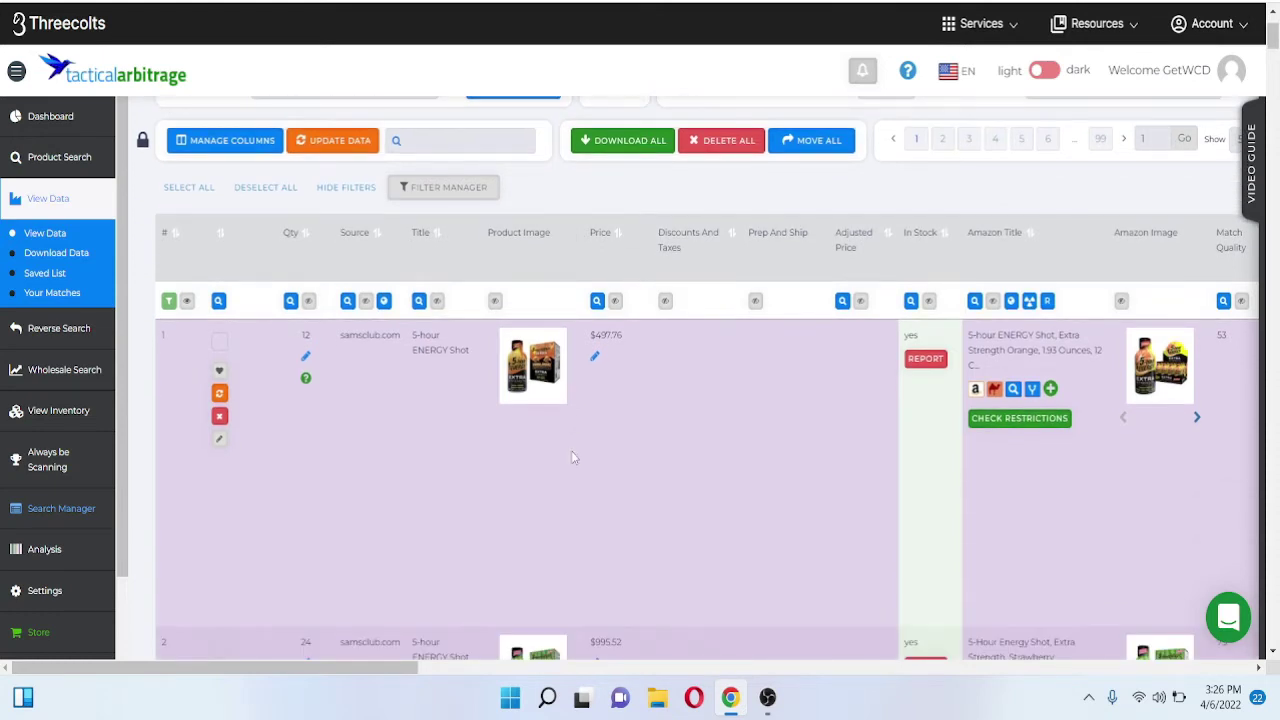
scroll(564, 455, down, 6)
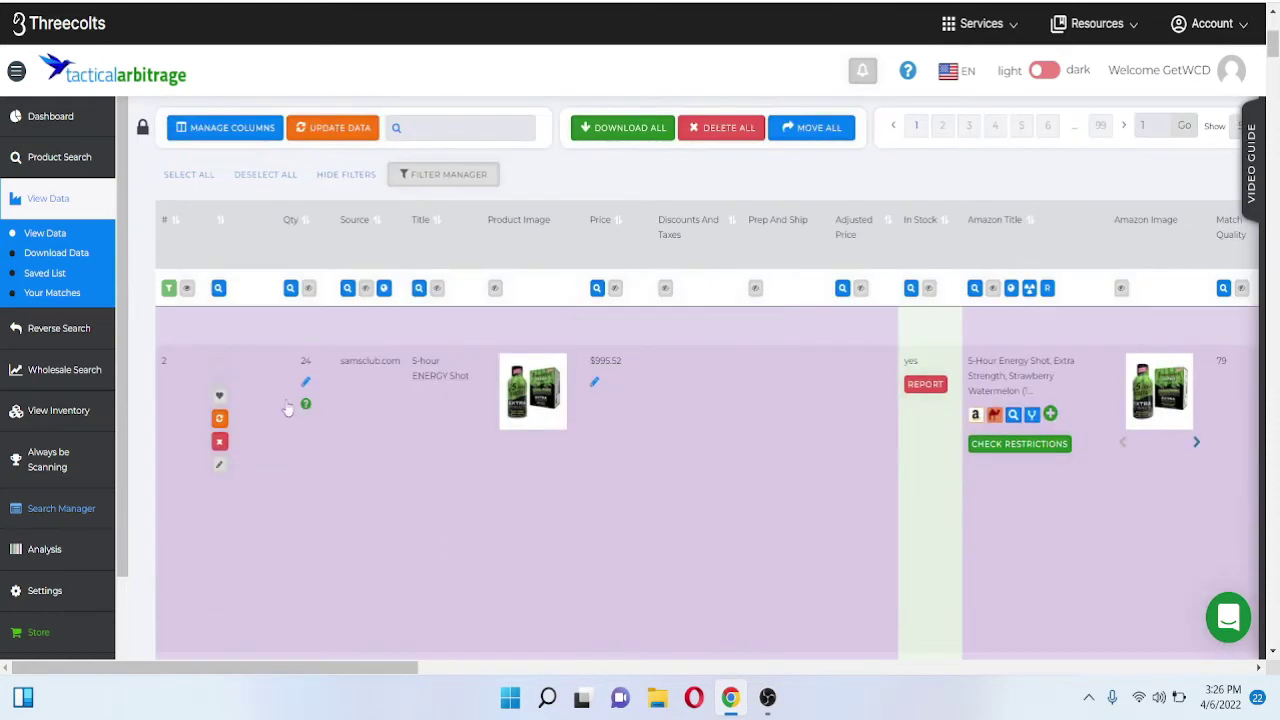
scroll(404, 443, down, 5)
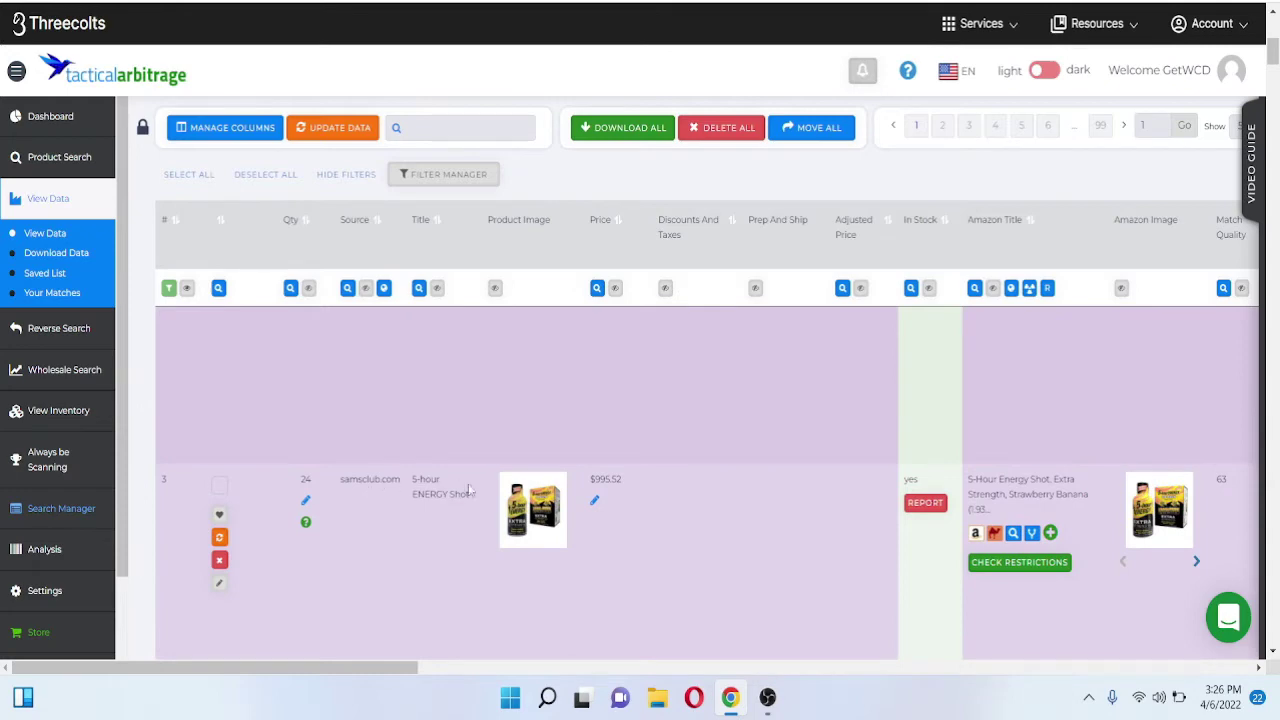
scroll(329, 523, up, 12)
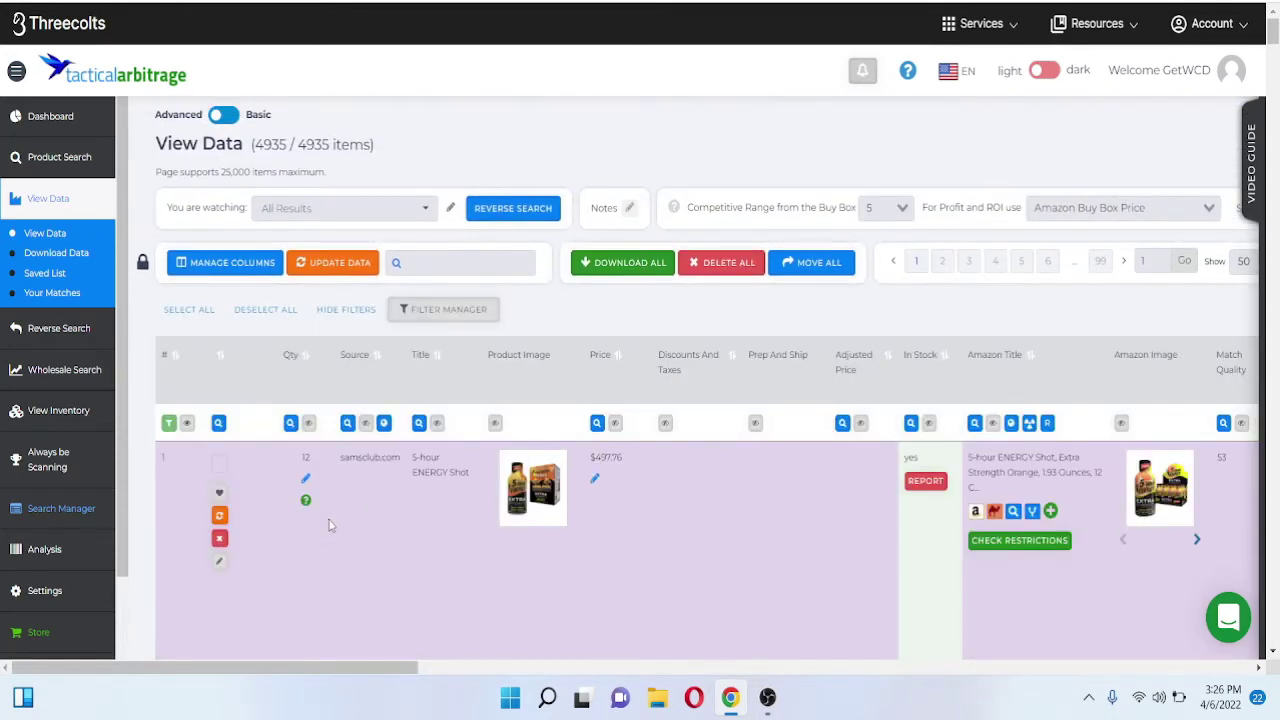
scroll(632, 610, down, 5)
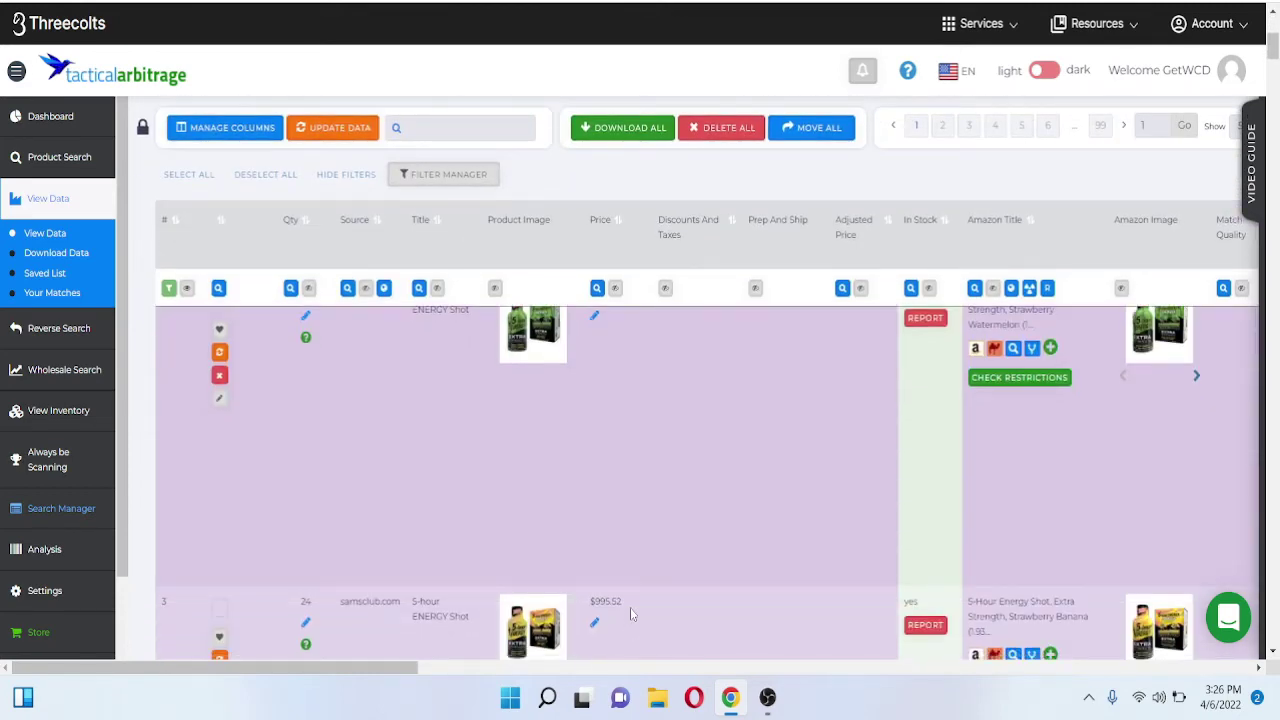
scroll(630, 607, up, 5)
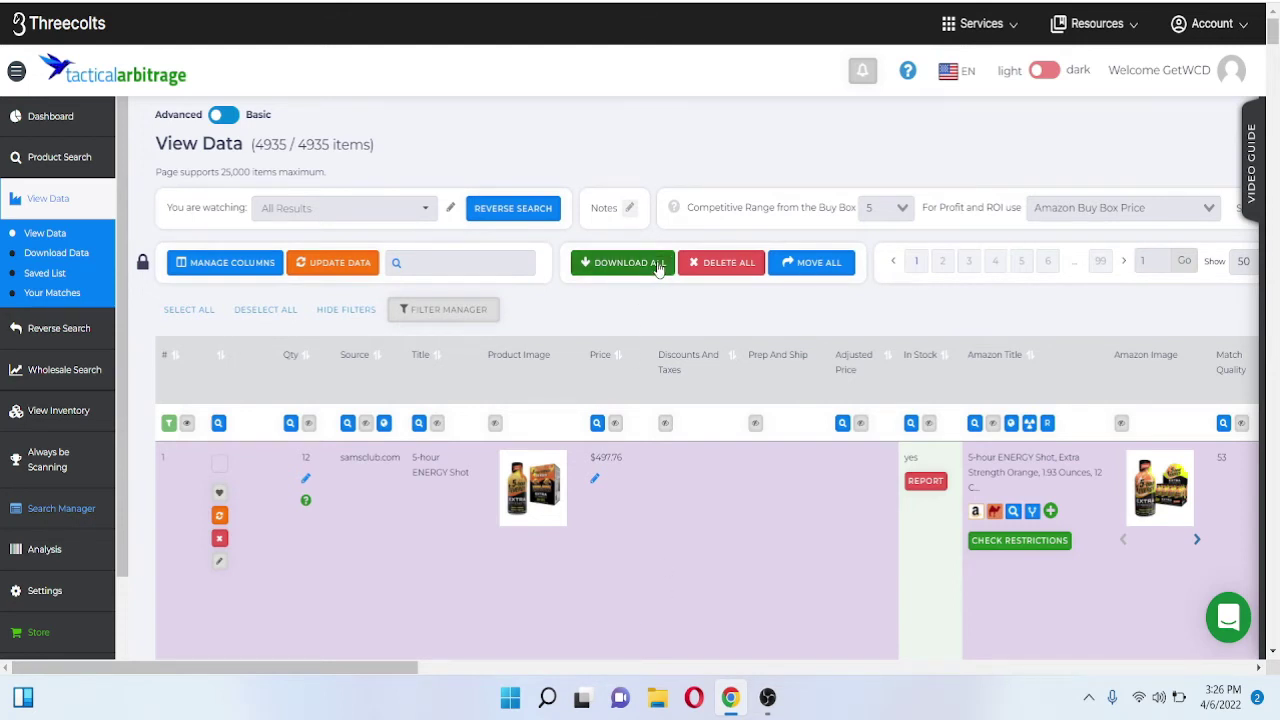
Select the first 5-hour ENERGY Shot item in the product results and check the available item actions.
click(219, 465)
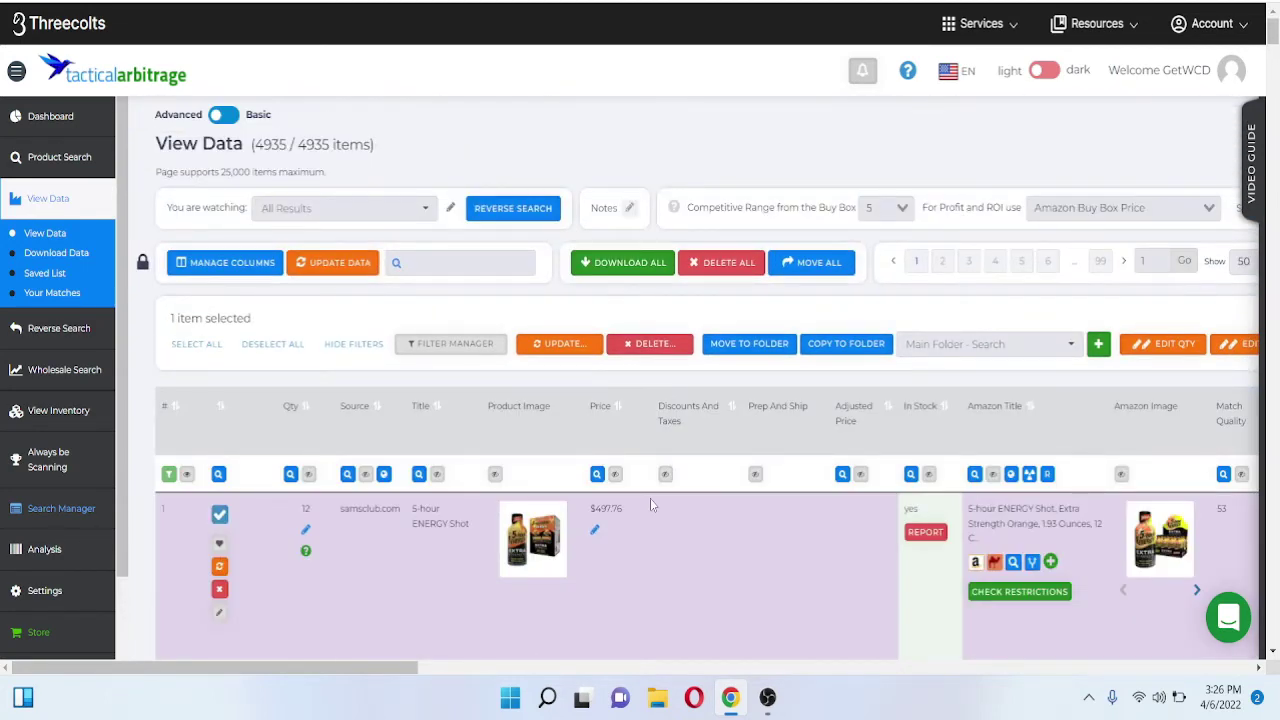
scroll(650, 498, down, 3)
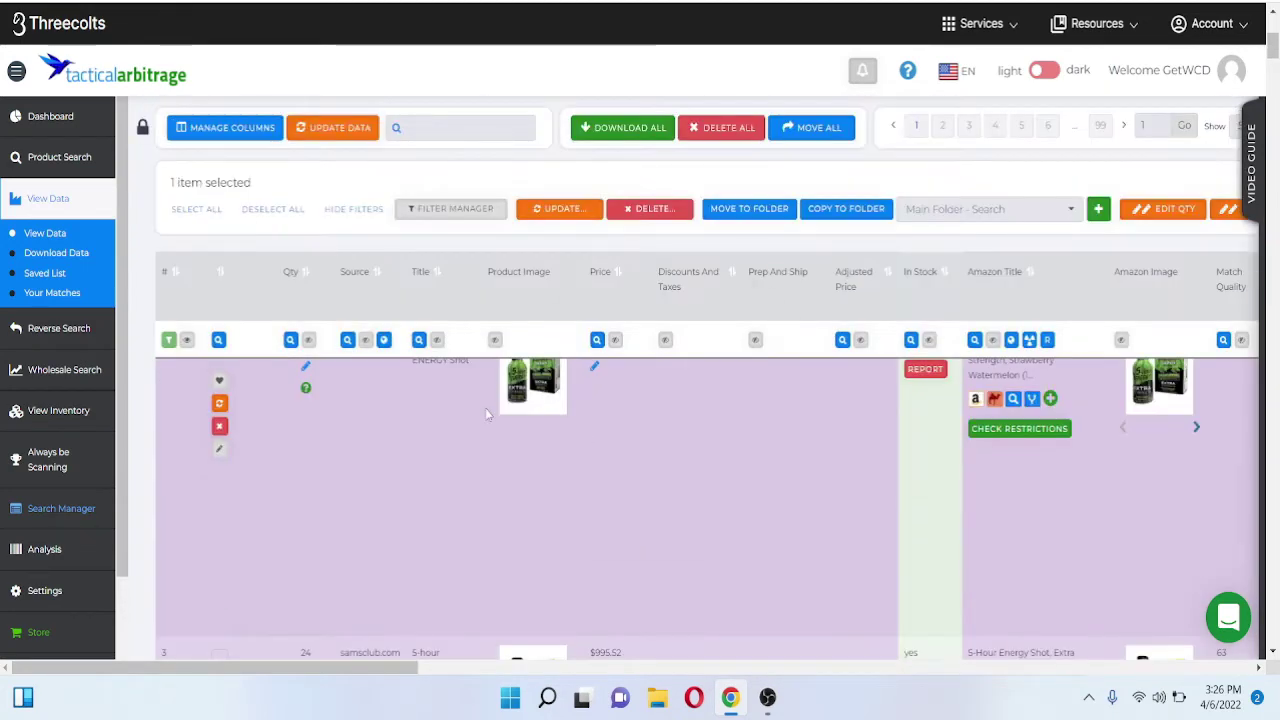
scroll(453, 523, up, 3)
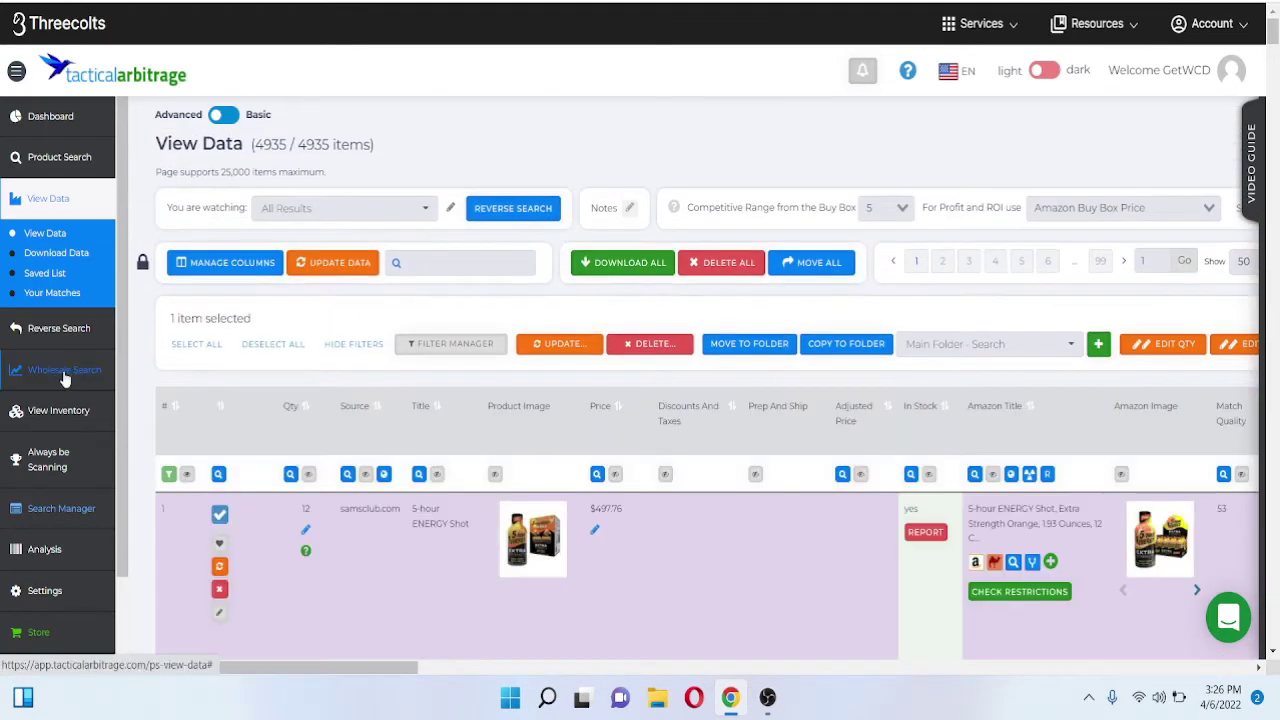
Open the Reverse Product Search page and look over its search options.
click(69, 340)
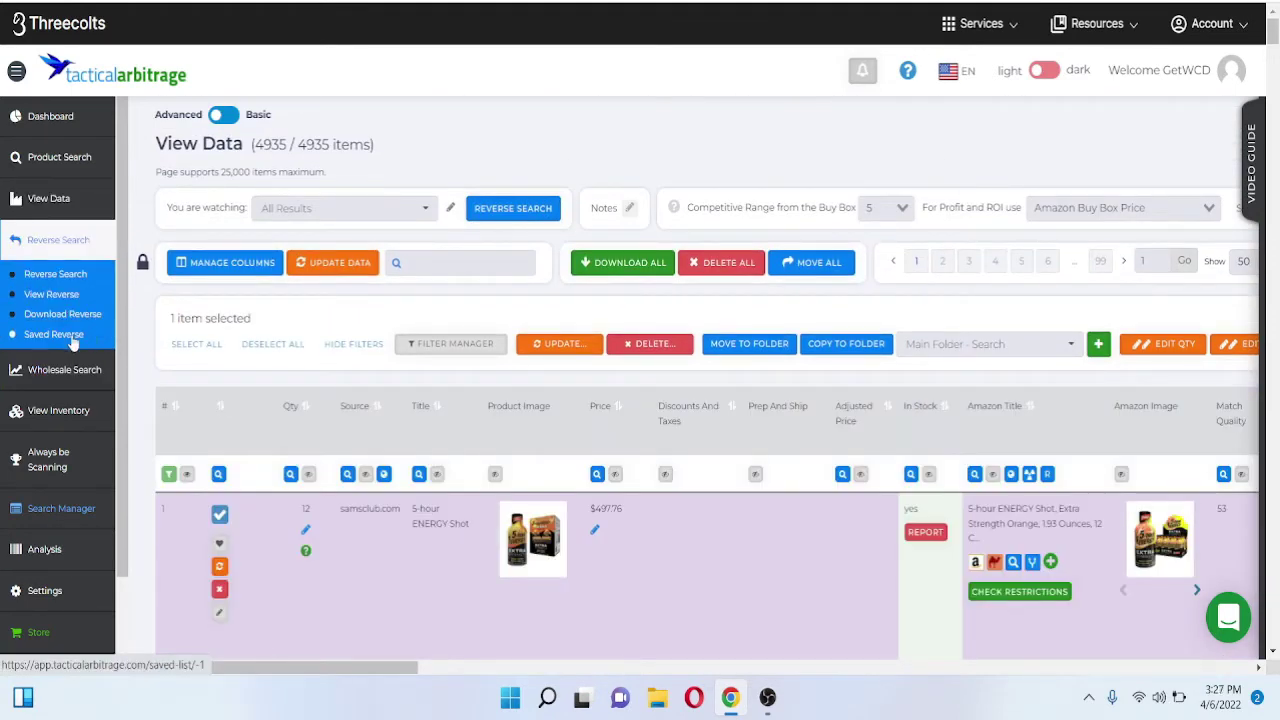
click(59, 279)
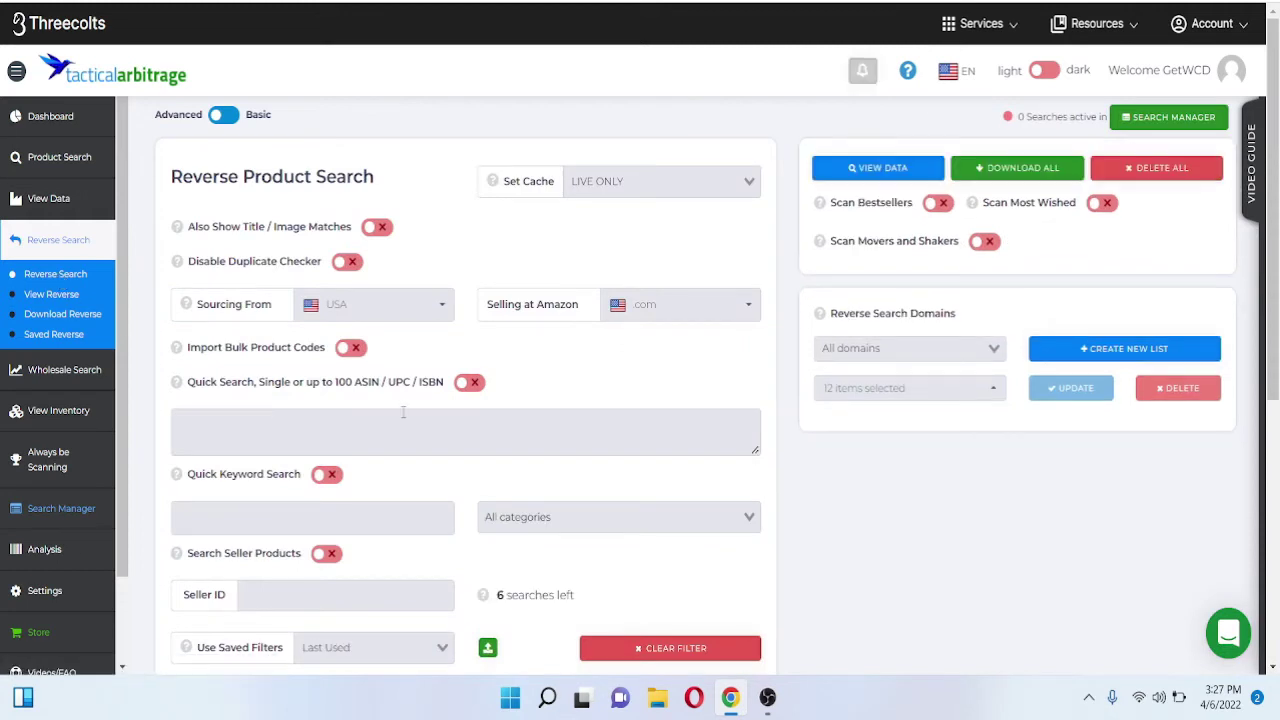
scroll(403, 412, down, 1)
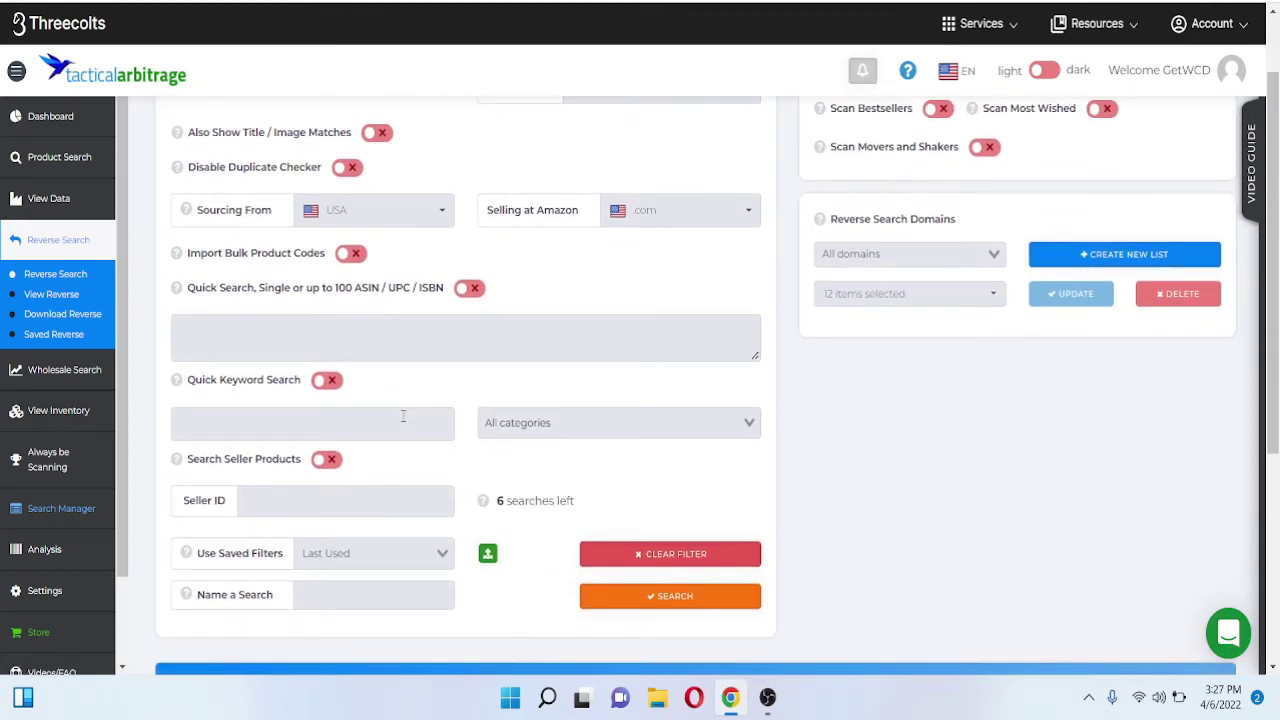
Enable importing bulk product codes for the reverse search, then download the listed xlsx file and open it in Excel.
scroll(403, 416, up, 1)
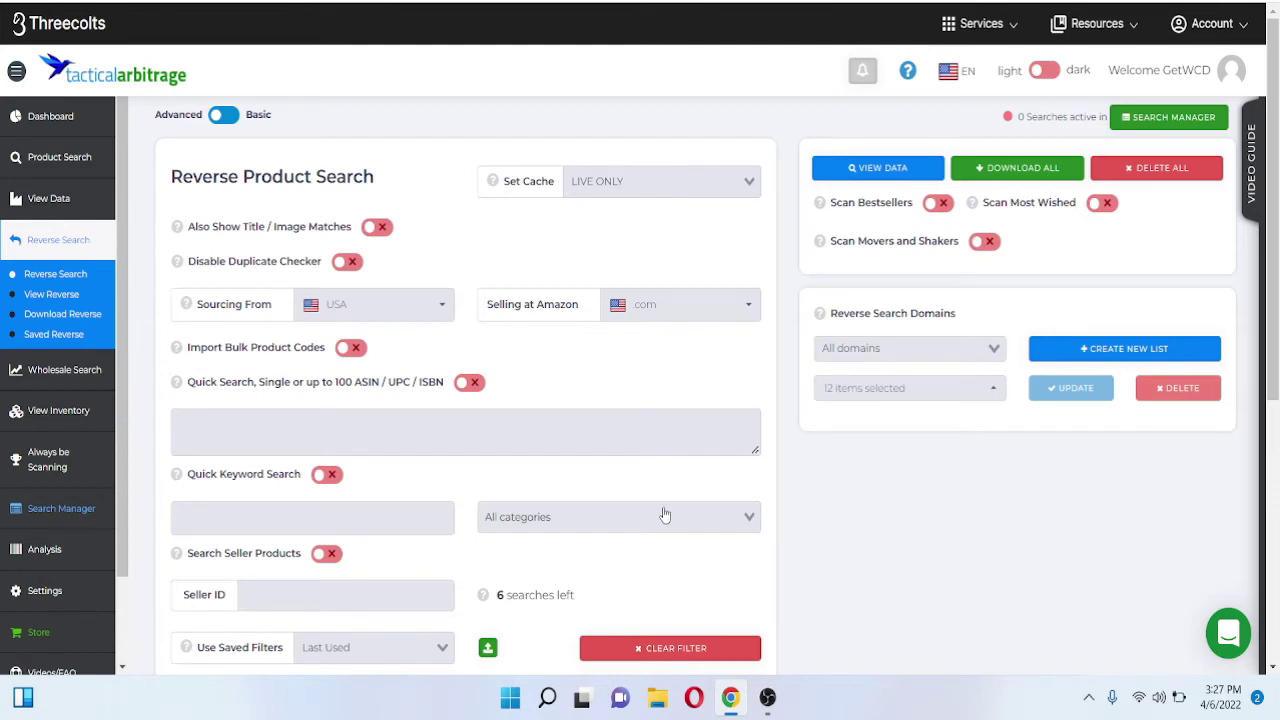
click(352, 348)
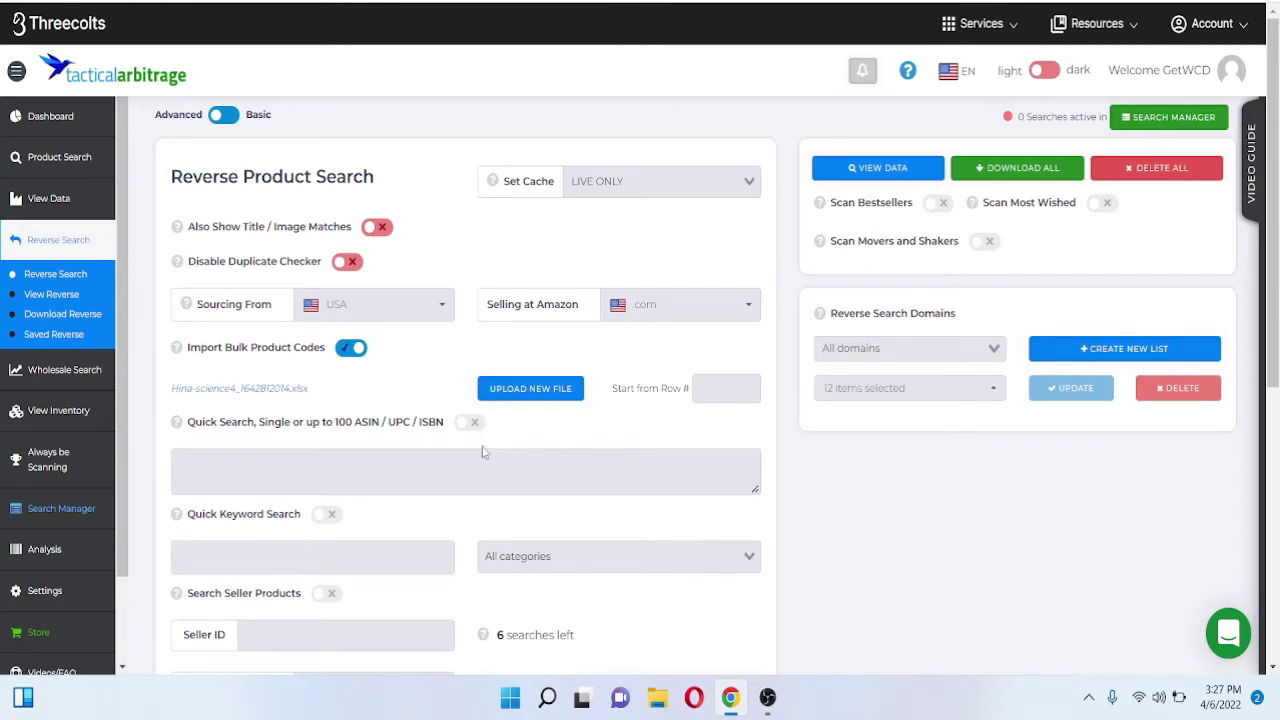
click(262, 390)
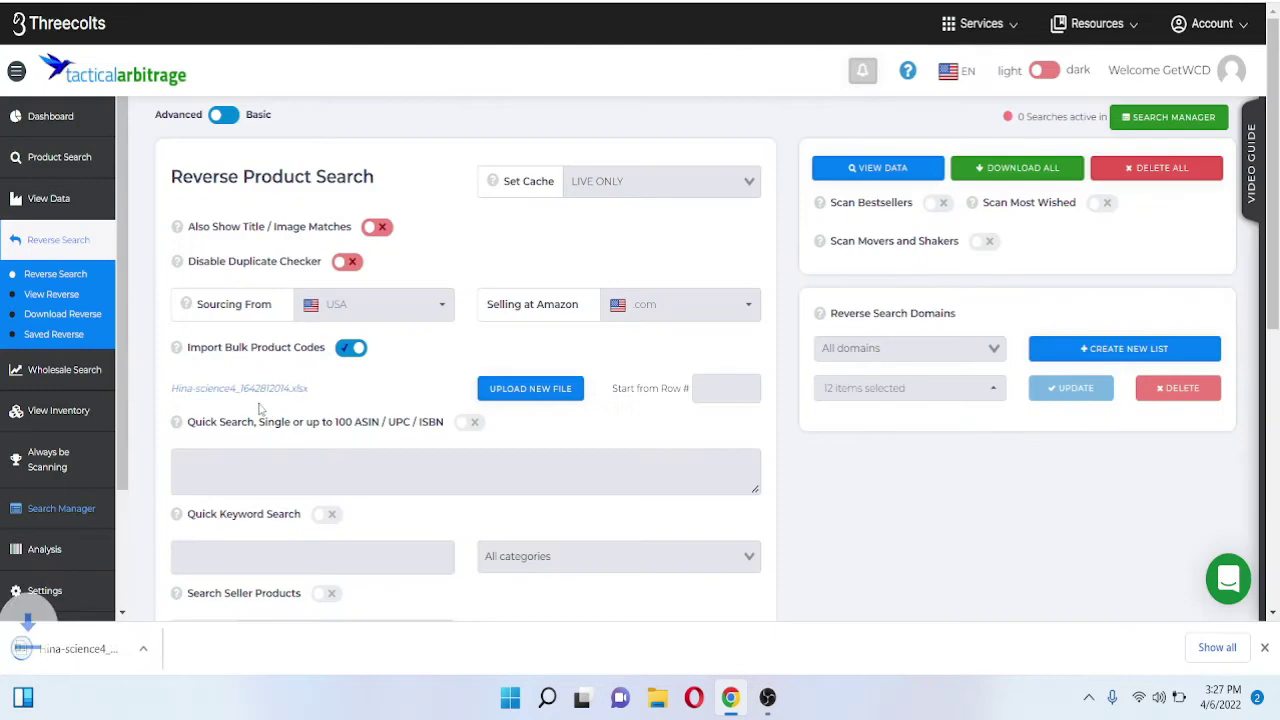
click(92, 660)
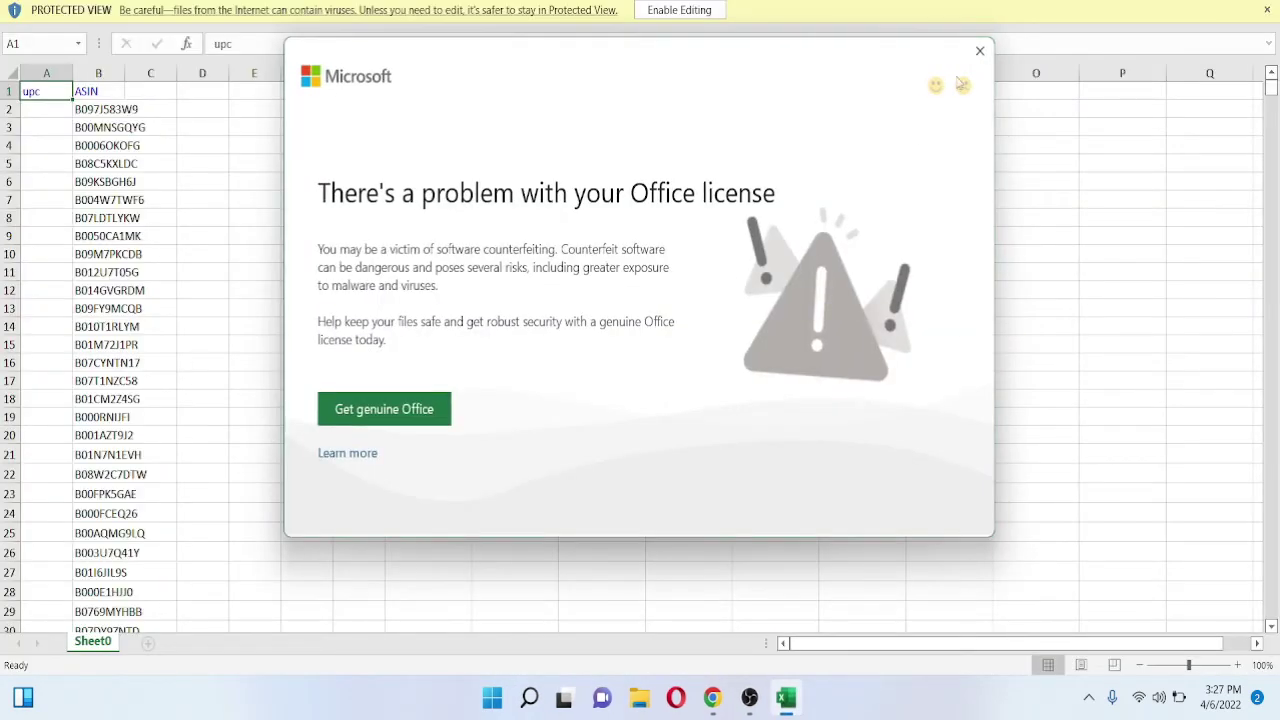
click(977, 51)
Examine the product codes listed in the ASIN column of the spreadsheet.
click(258, 207)
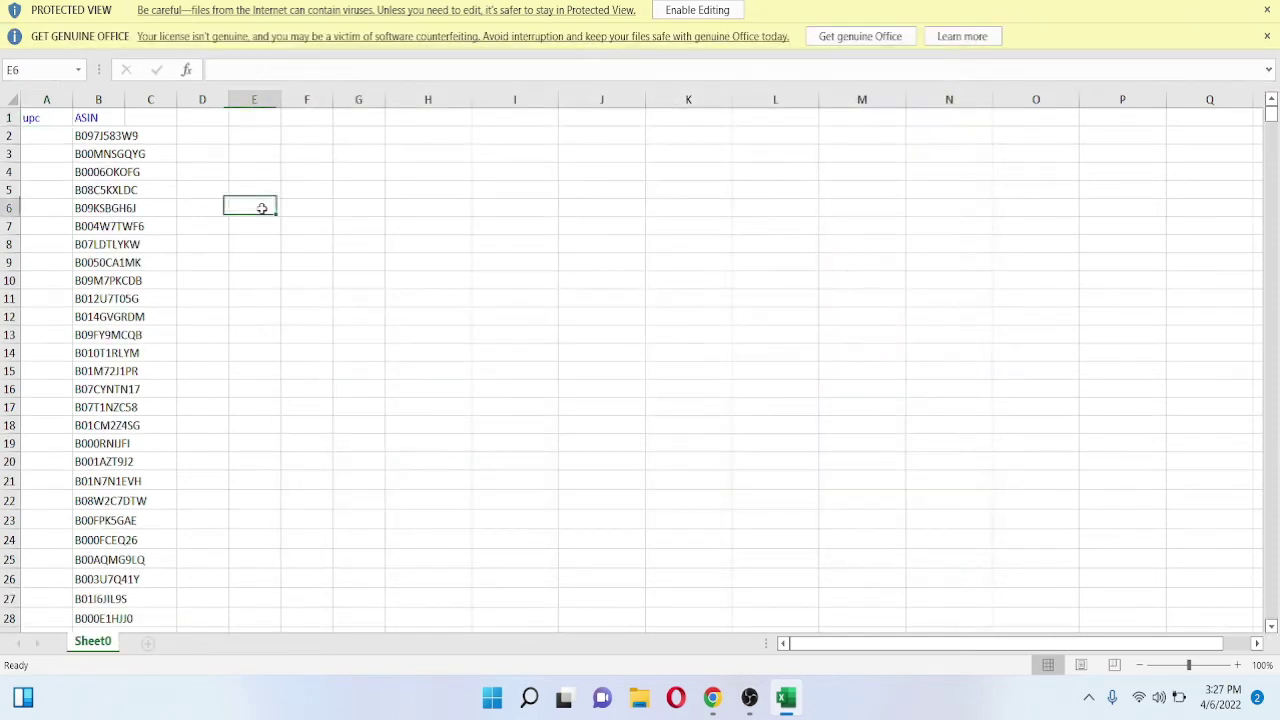
drag(105, 137, 115, 617)
click(327, 428)
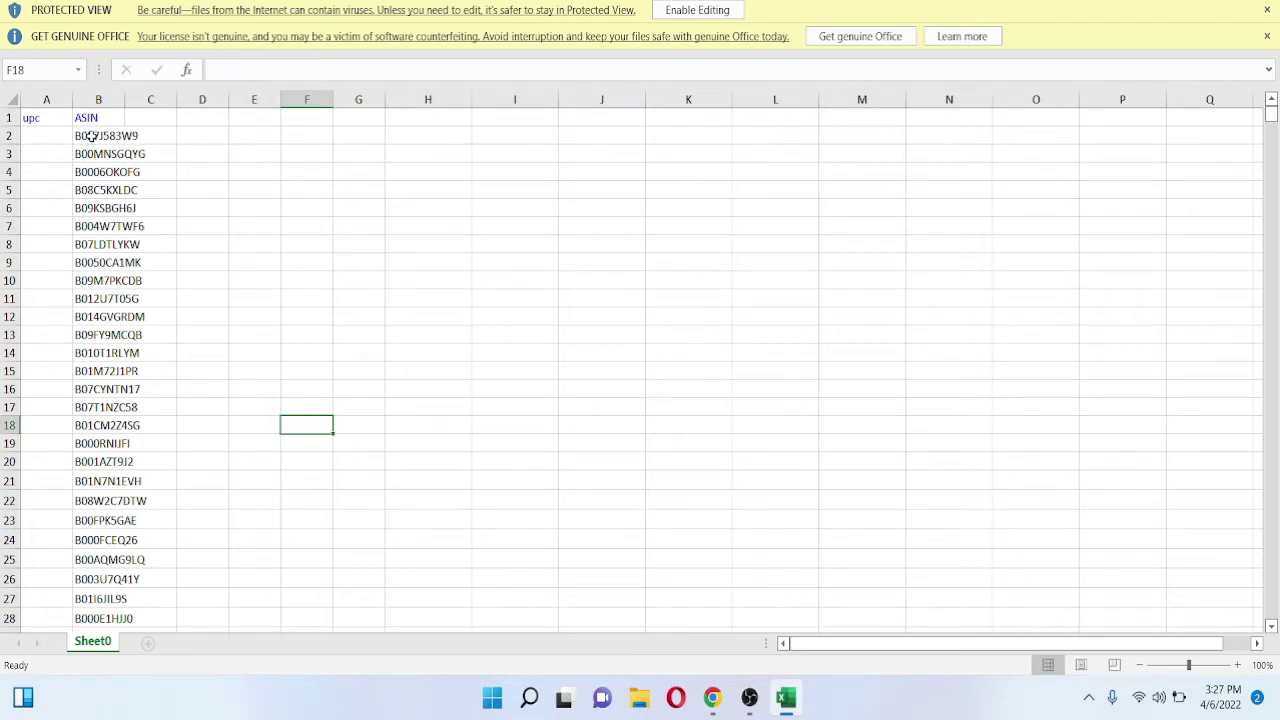
drag(92, 136, 112, 350)
click(298, 350)
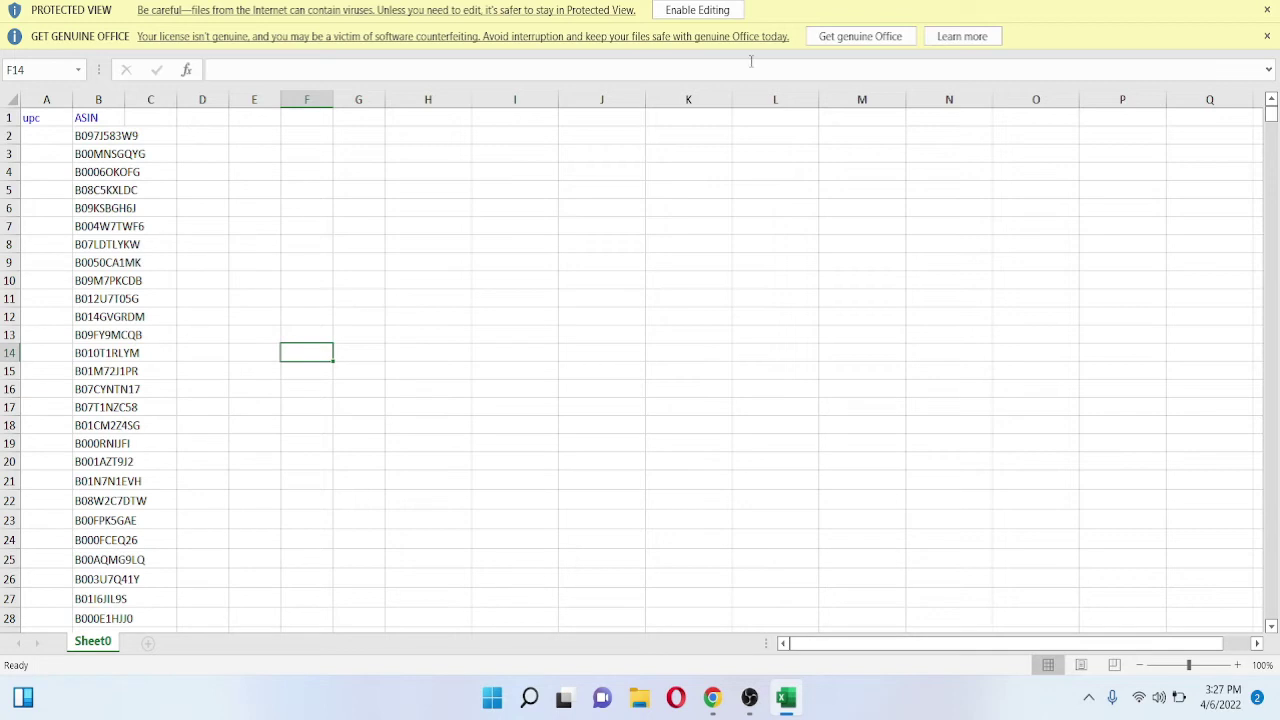
drag(115, 136, 118, 243)
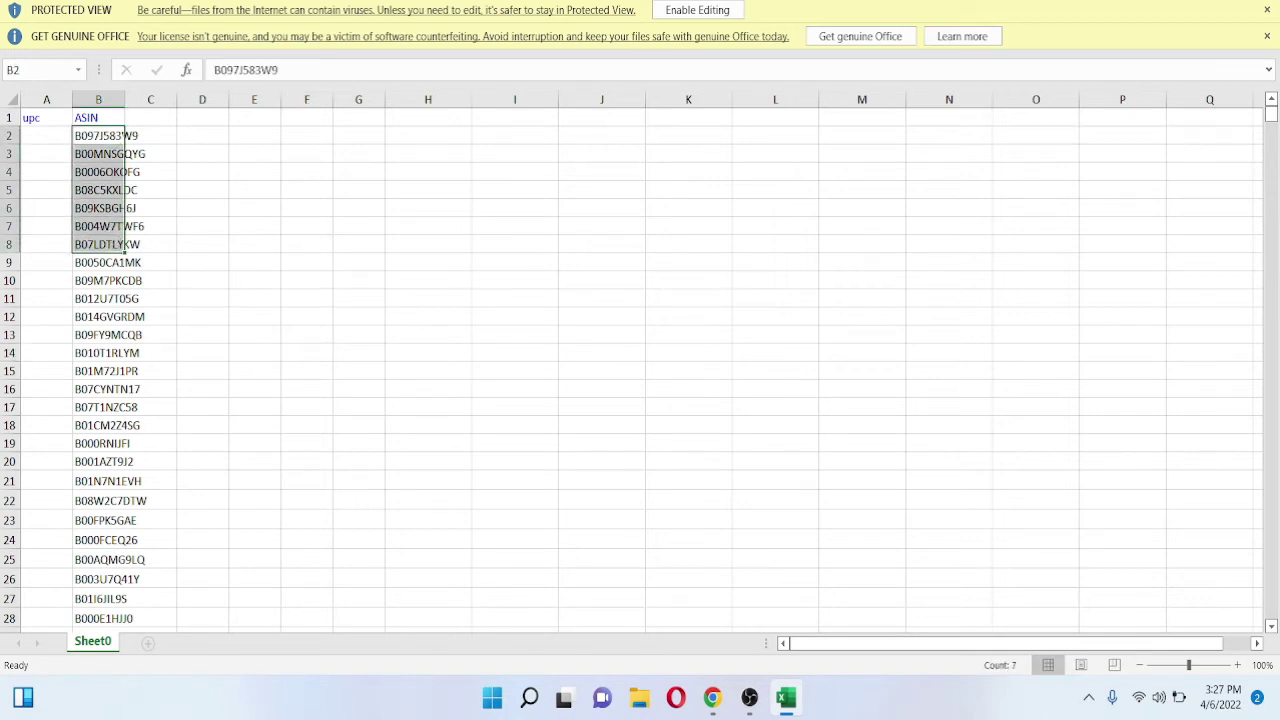
Switch back to Tactical Arbitrage in the browser and look over the remaining Reverse Product Search options.
key(alt+Tab)
scroll(397, 411, down, 1)
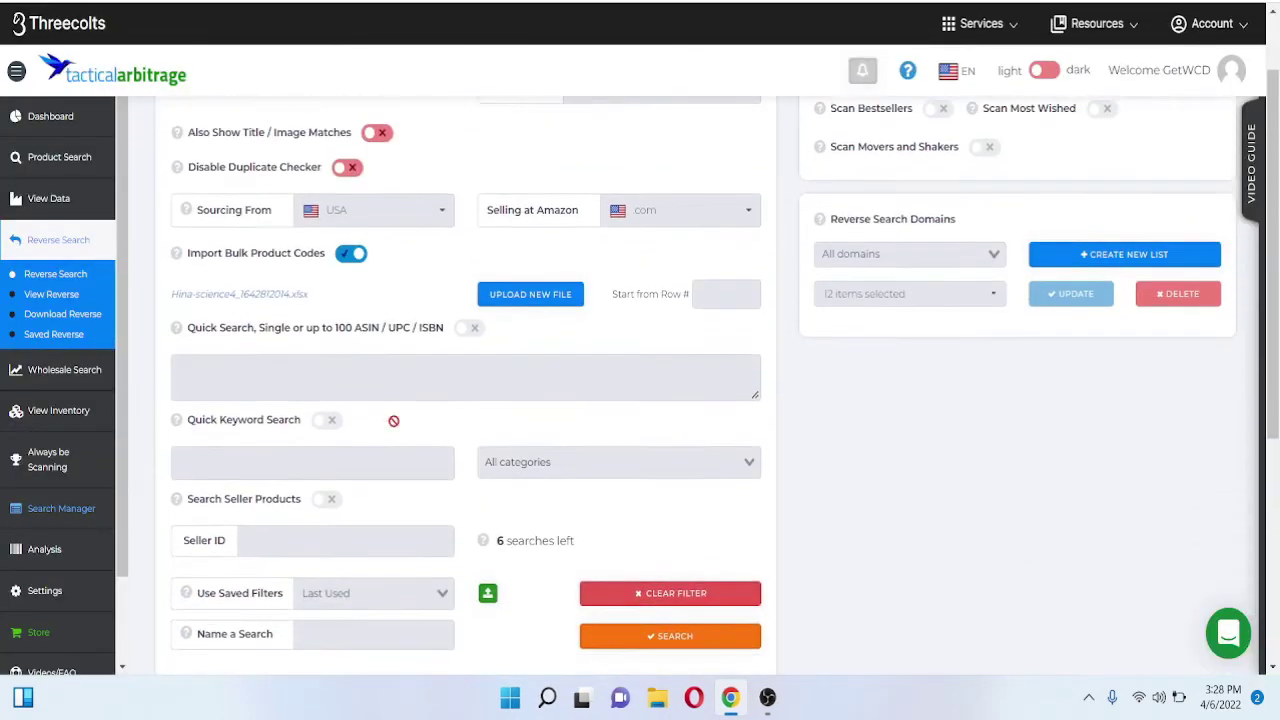
scroll(395, 428, up, 1)
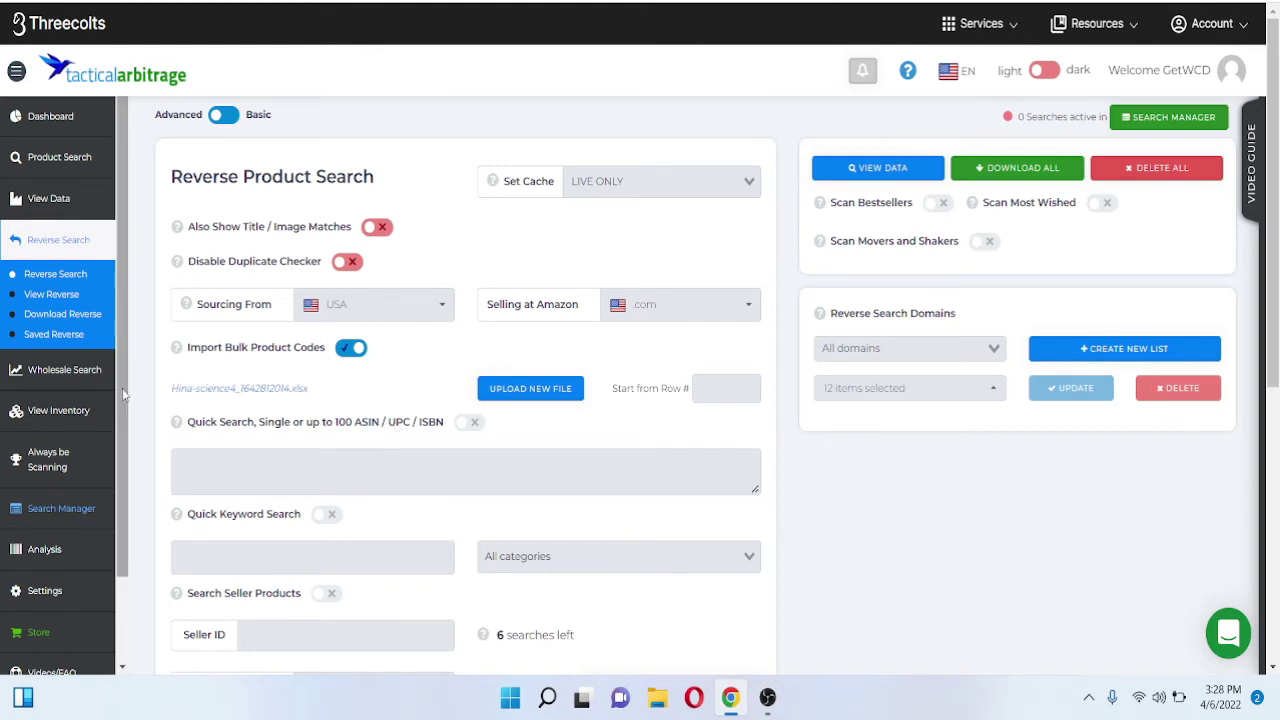
Open Wholesale Search and look over its upload and filter options, then view the View Inventory page.
click(86, 382)
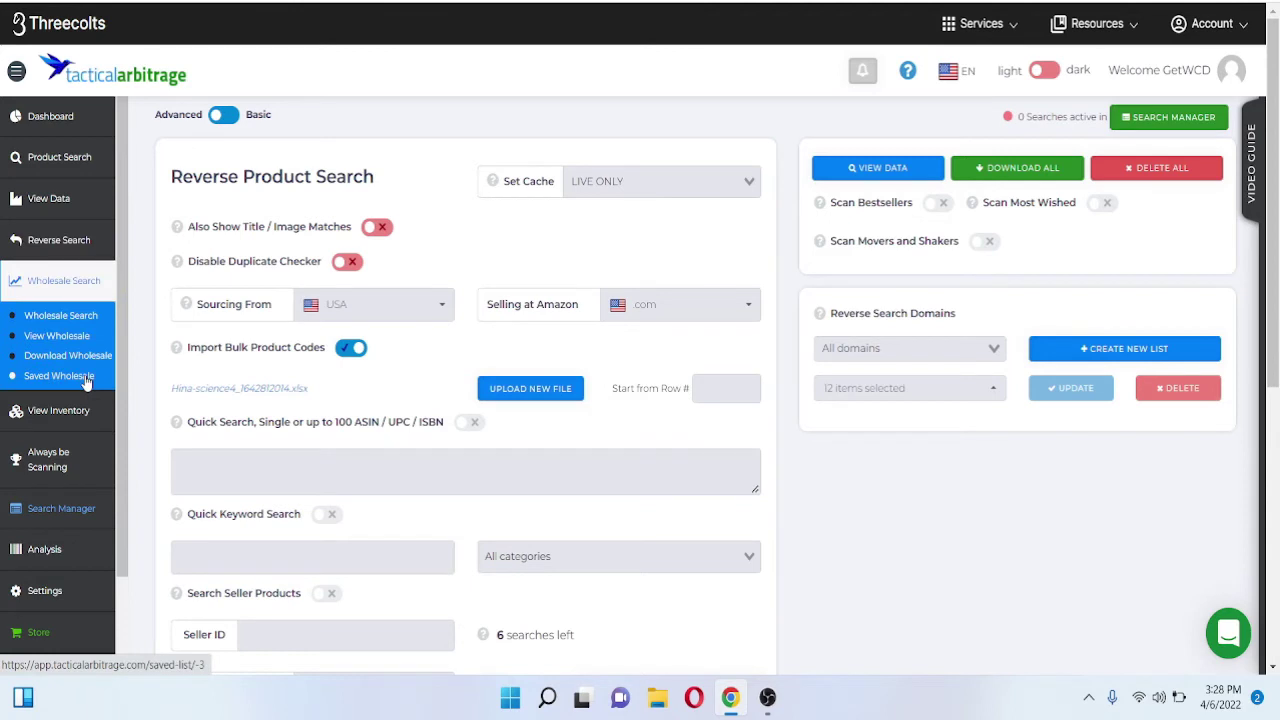
click(86, 325)
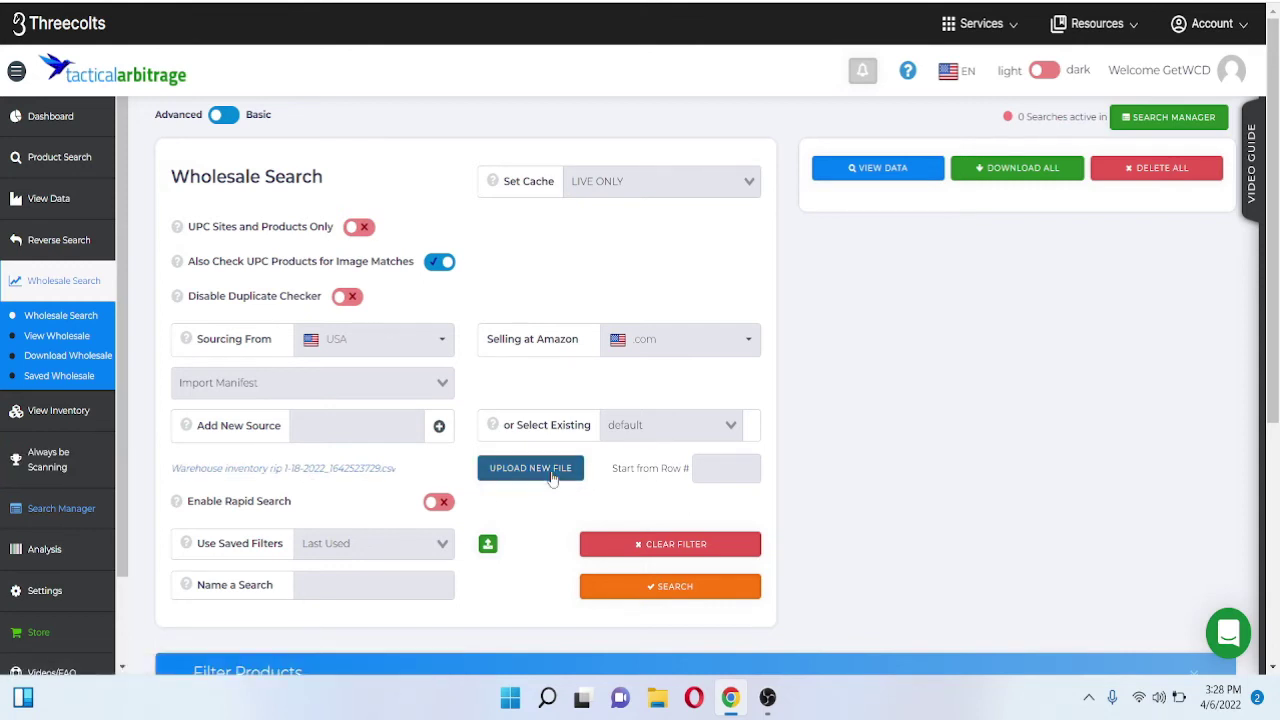
scroll(552, 478, down, 4)
scroll(552, 476, up, 3)
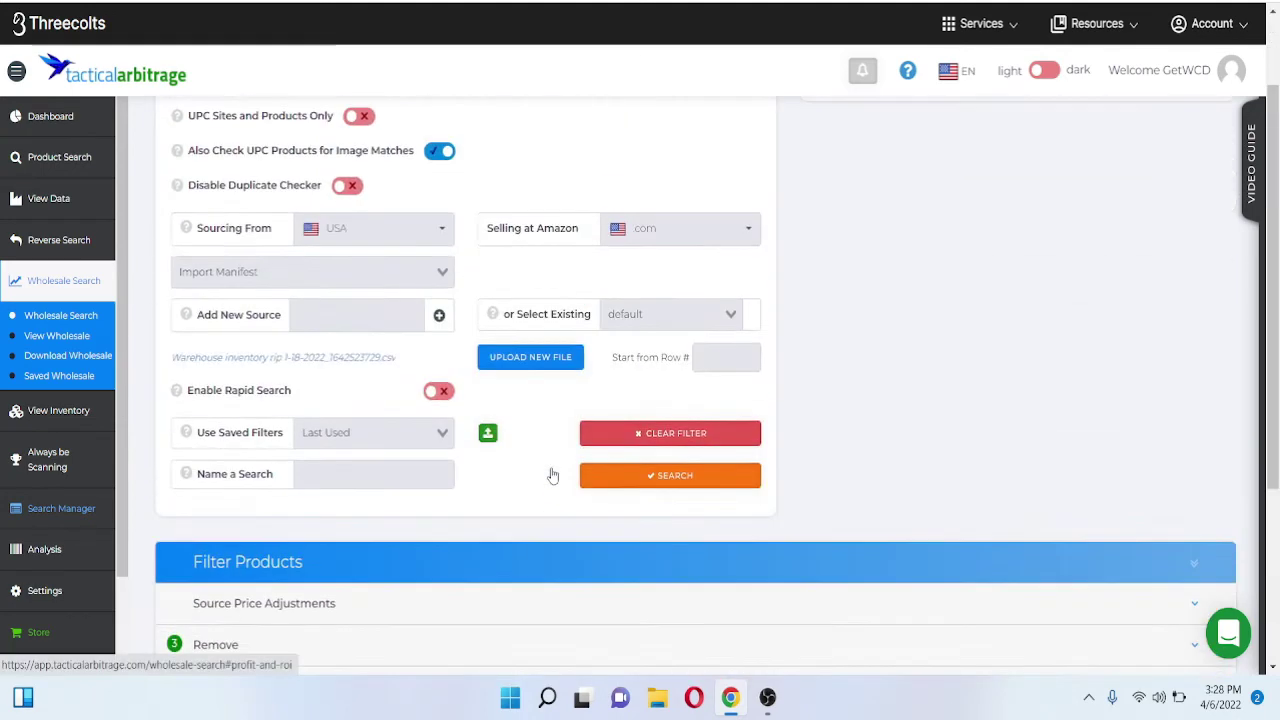
scroll(677, 478, up, 1)
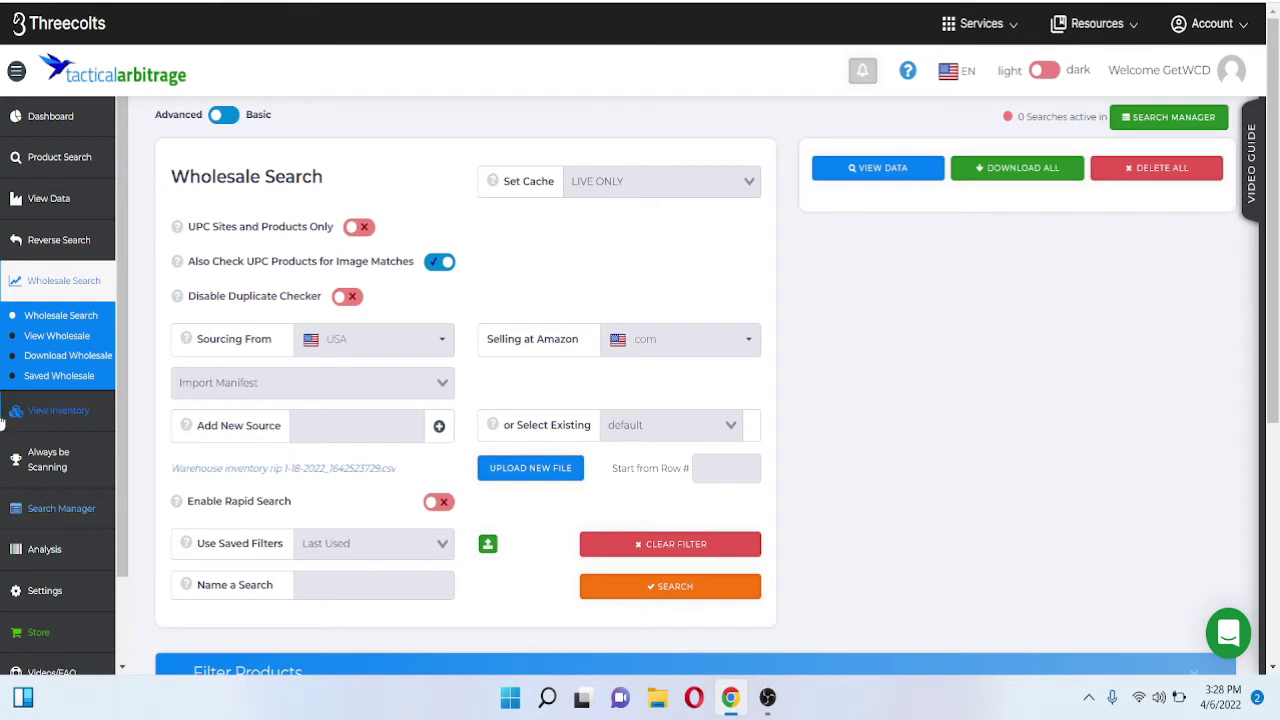
click(50, 412)
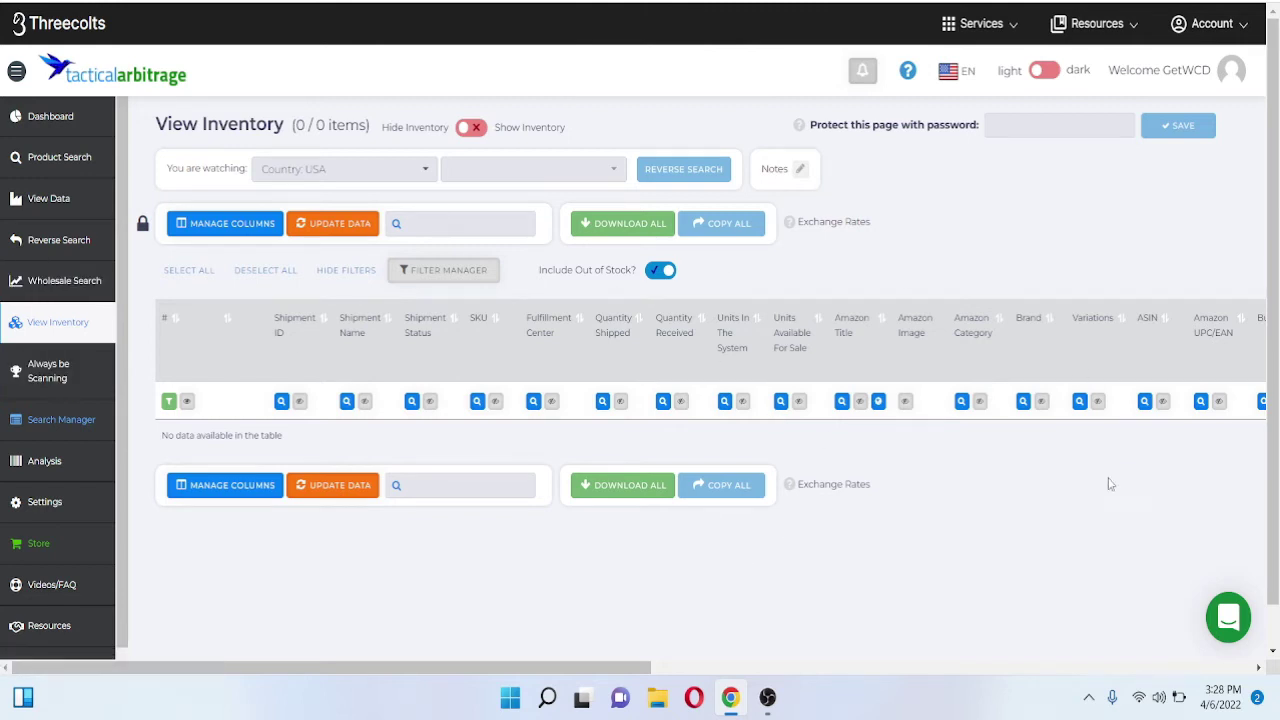
Open the Always be Scanning results and examine the listed products across all their columns.
click(44, 375)
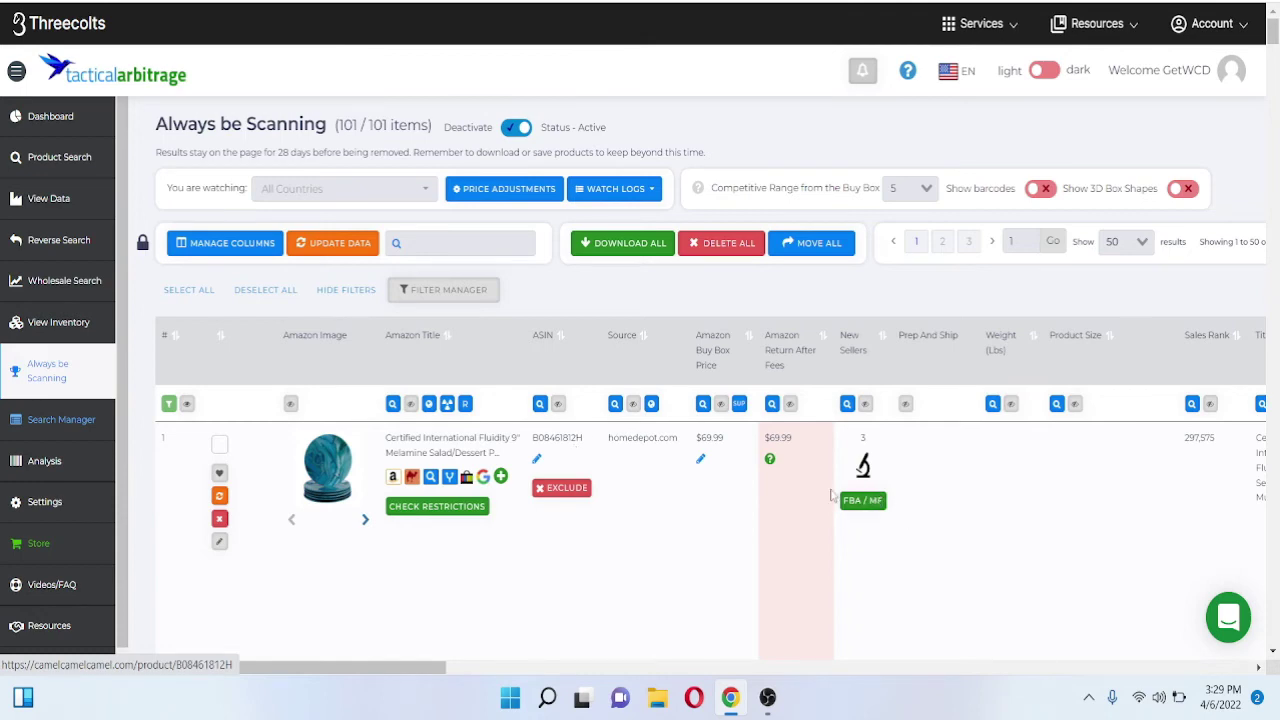
scroll(835, 450, down, 1)
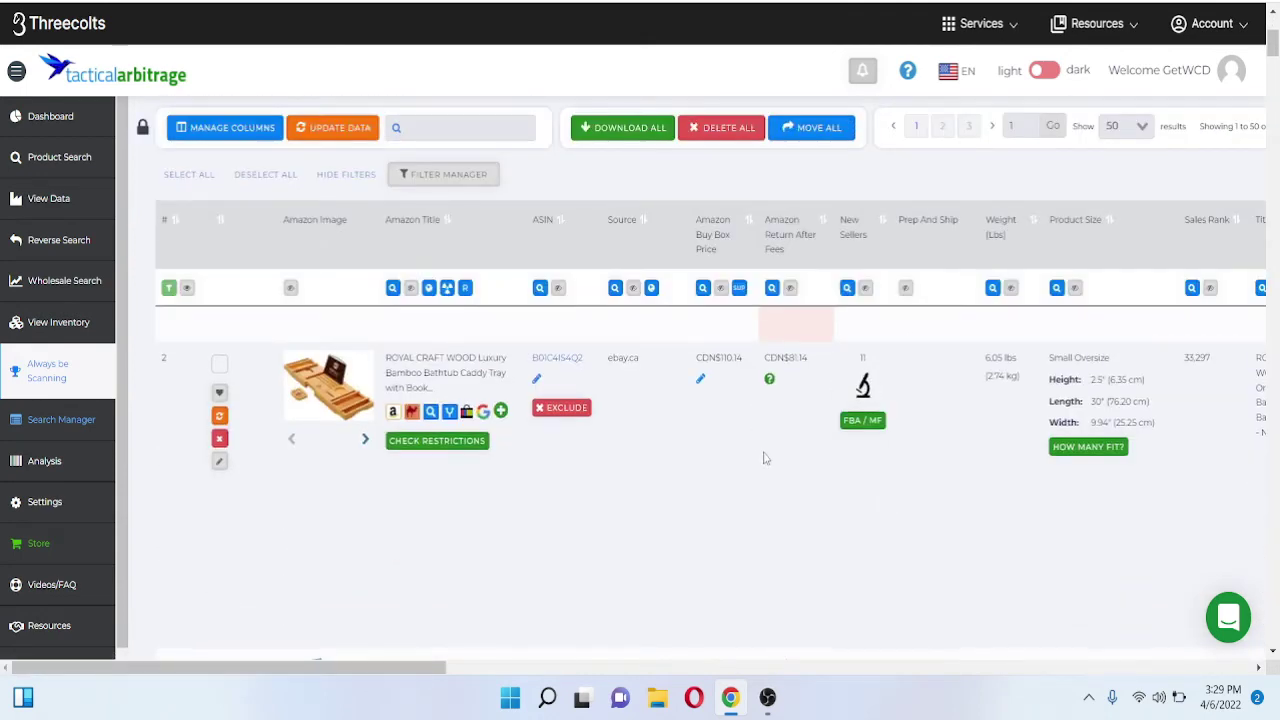
scroll(763, 454, up, 1)
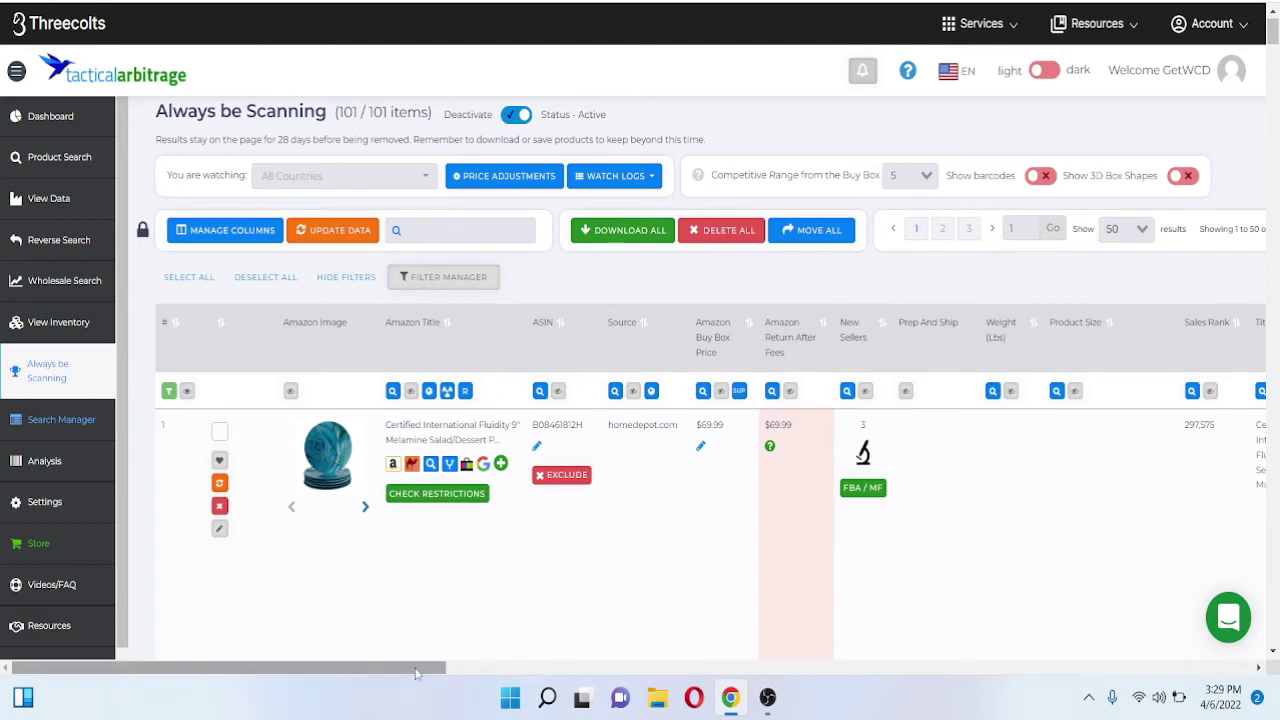
drag(417, 673, 790, 671)
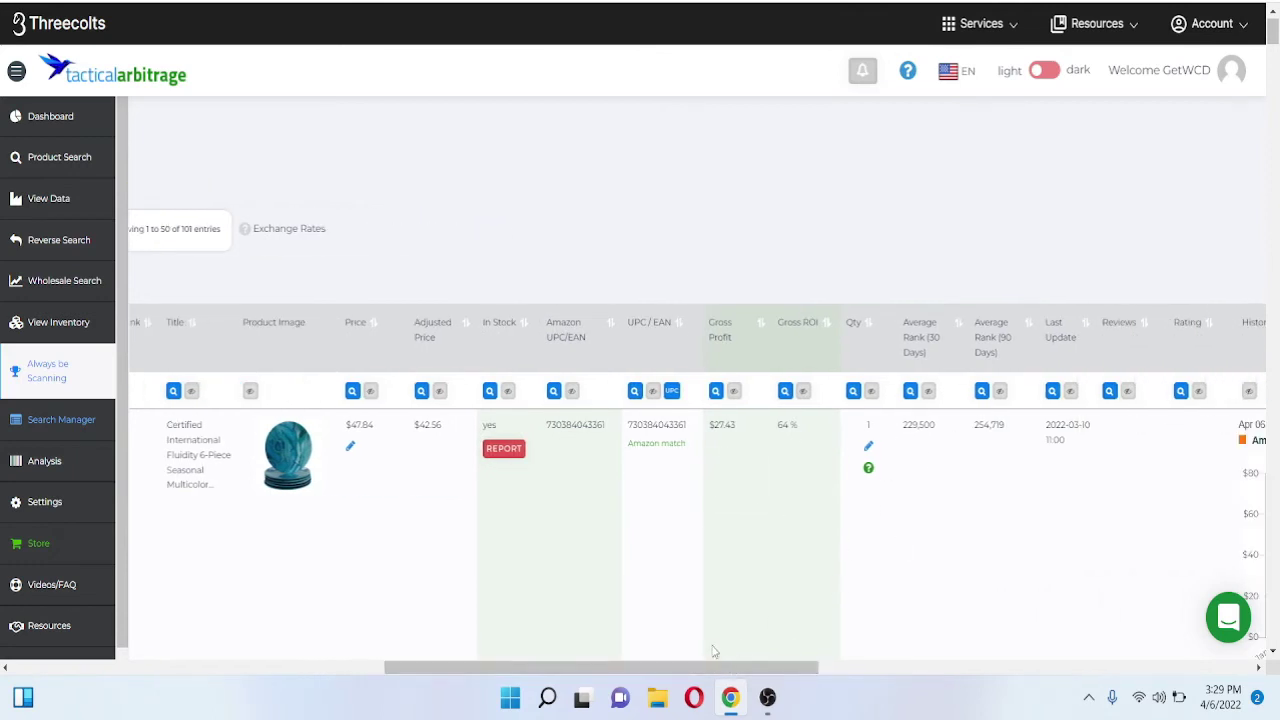
drag(716, 670, 292, 663)
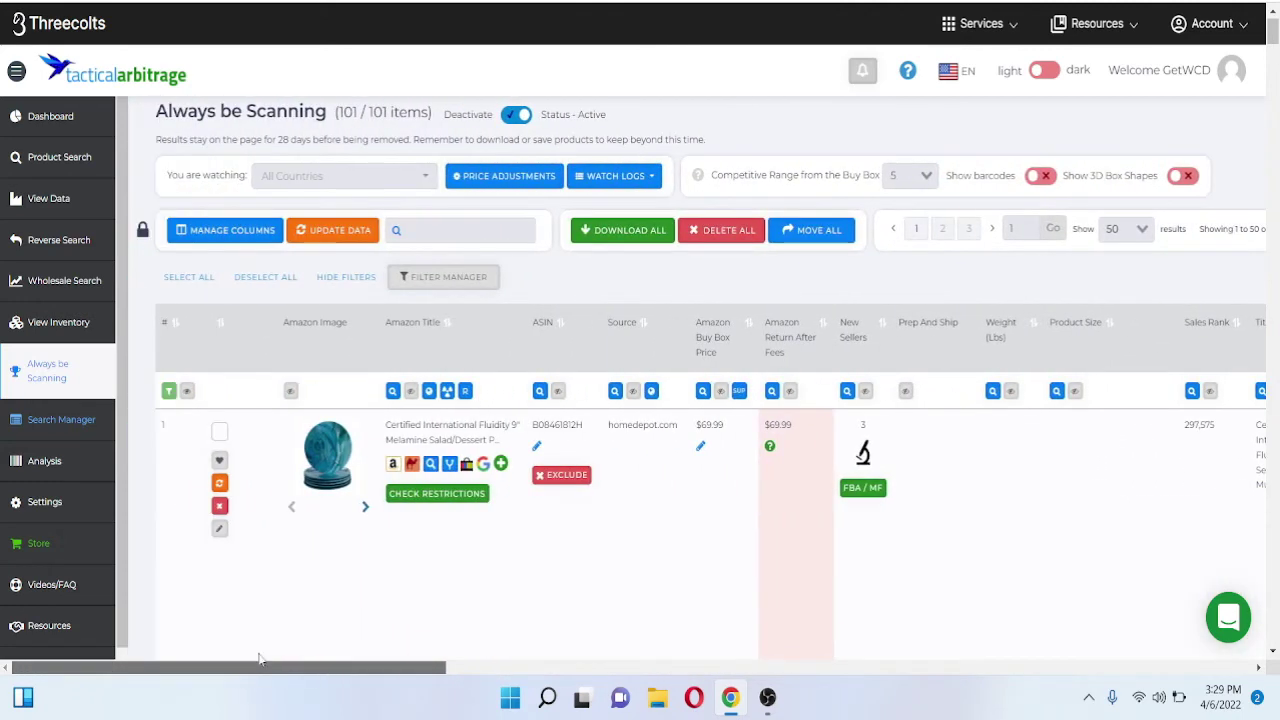
Open the Search Manager and read the note on search limits for queued searches.
click(64, 424)
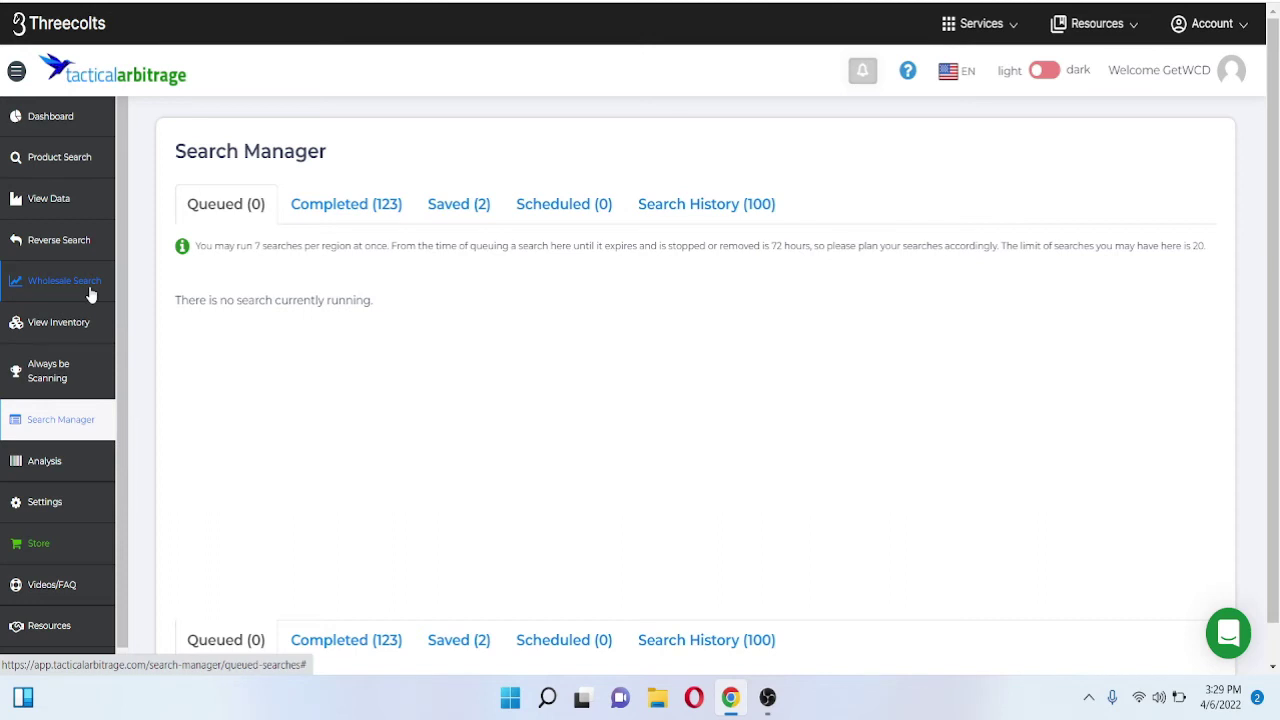
scroll(288, 300, down, 2)
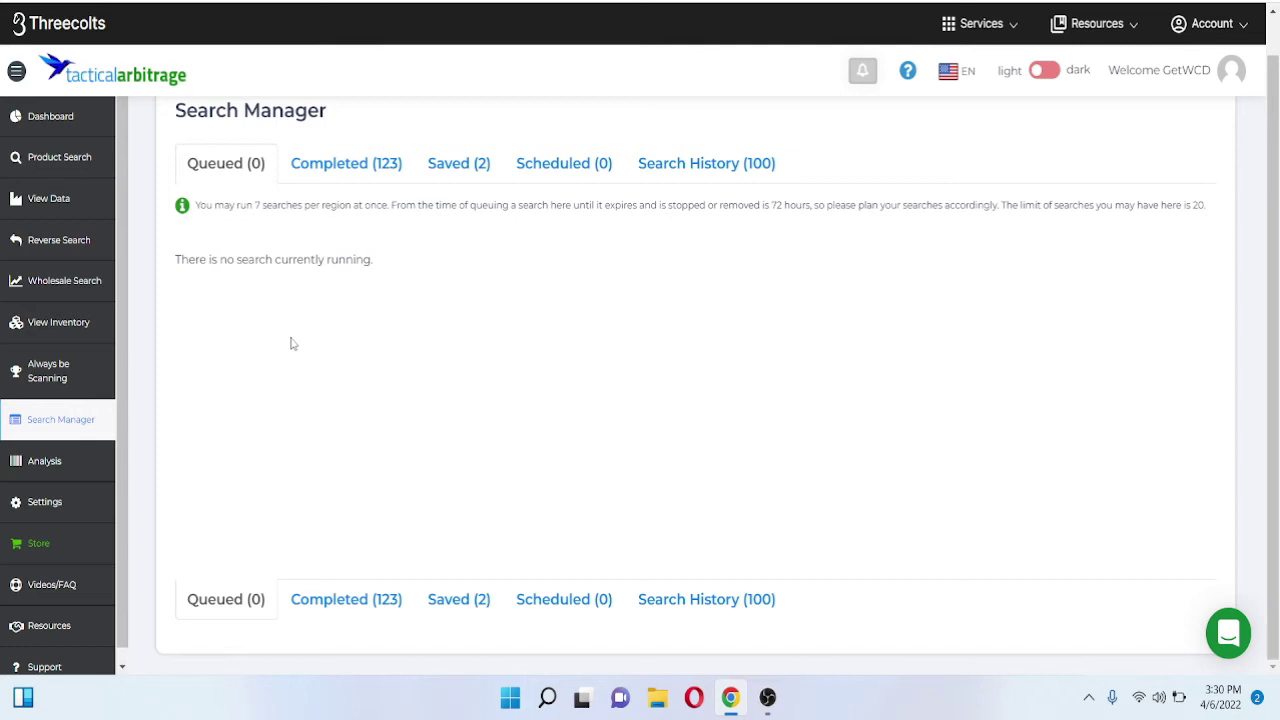
drag(240, 205, 417, 205)
click(498, 208)
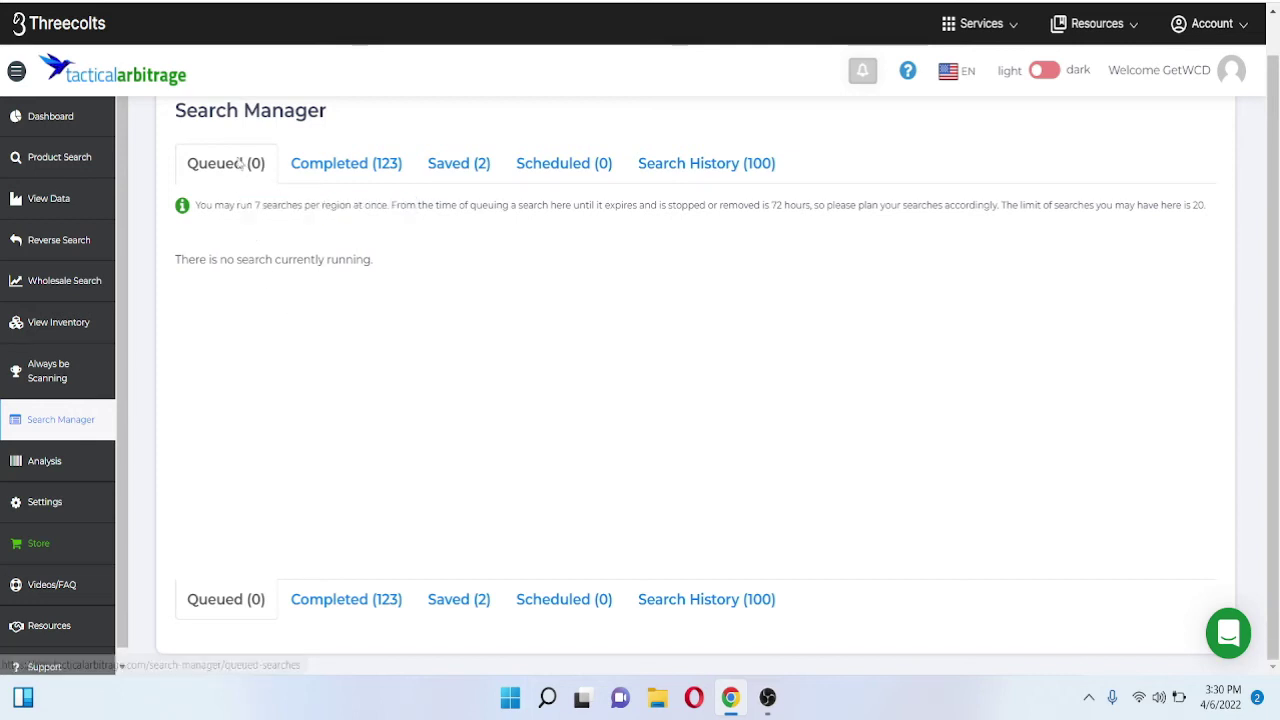
Look through the Completed, Saved, Scheduled and Search History lists of the Search Manager.
click(349, 180)
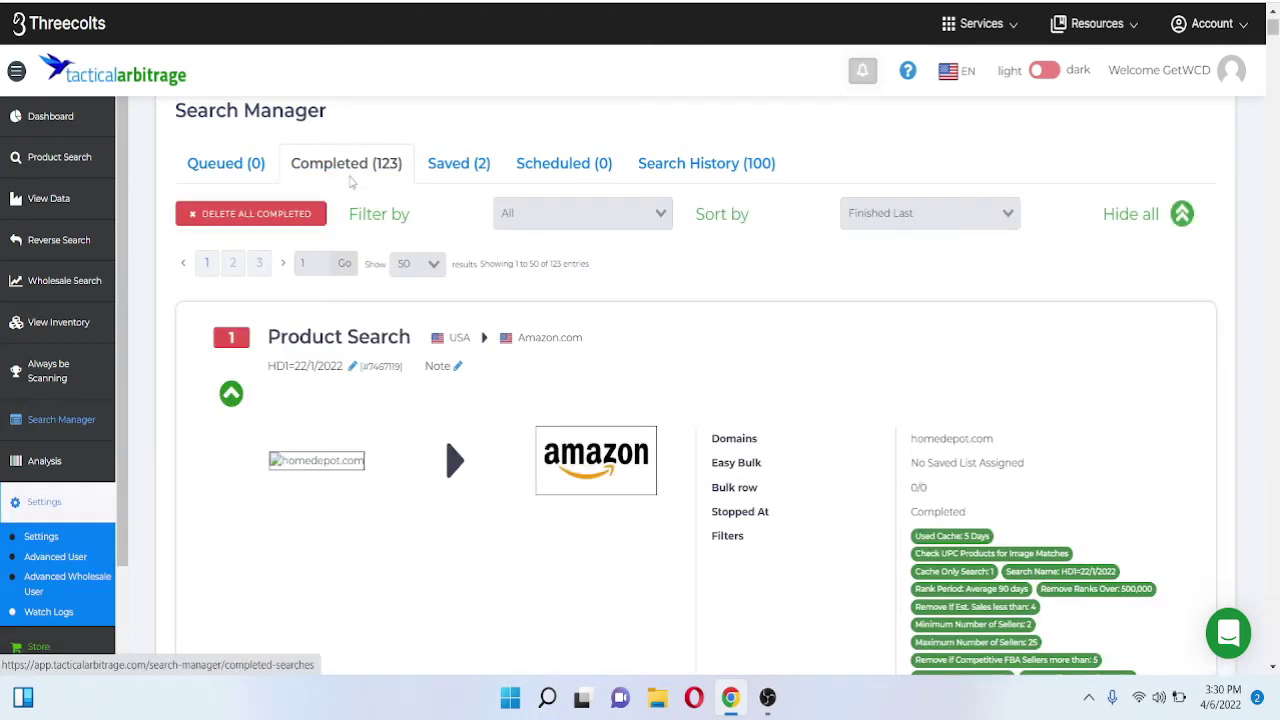
click(458, 172)
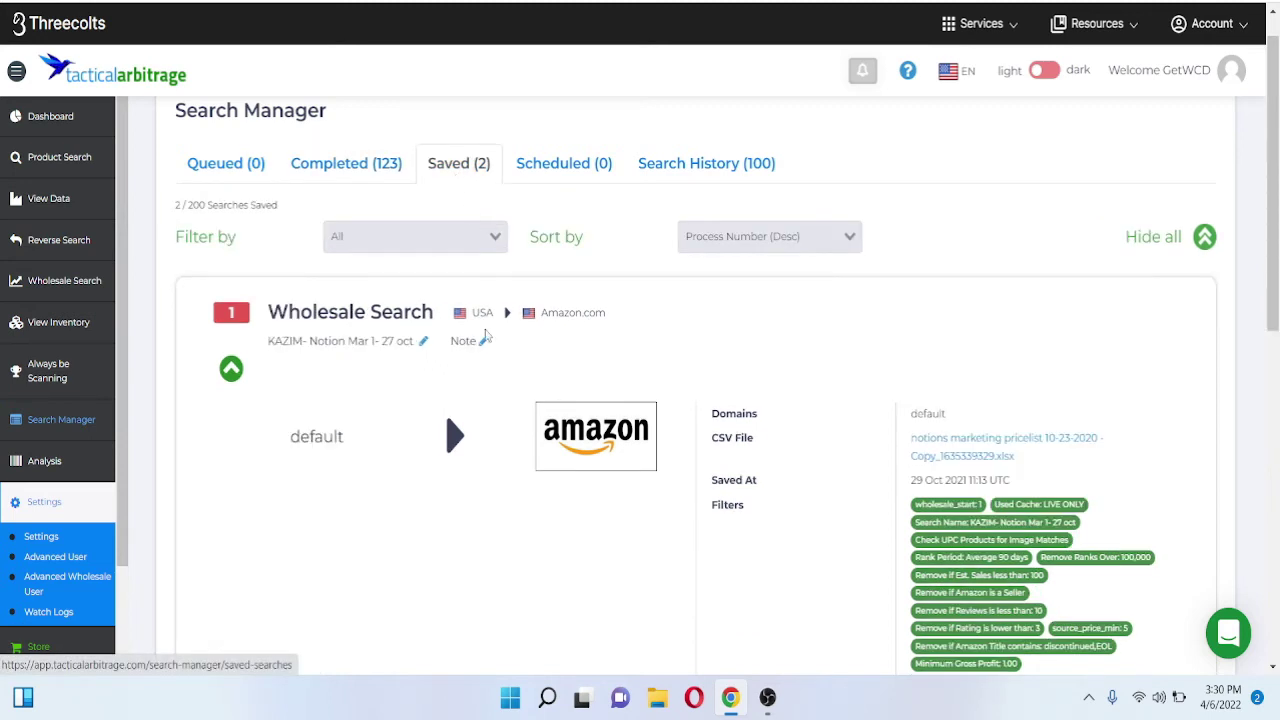
click(584, 163)
click(684, 176)
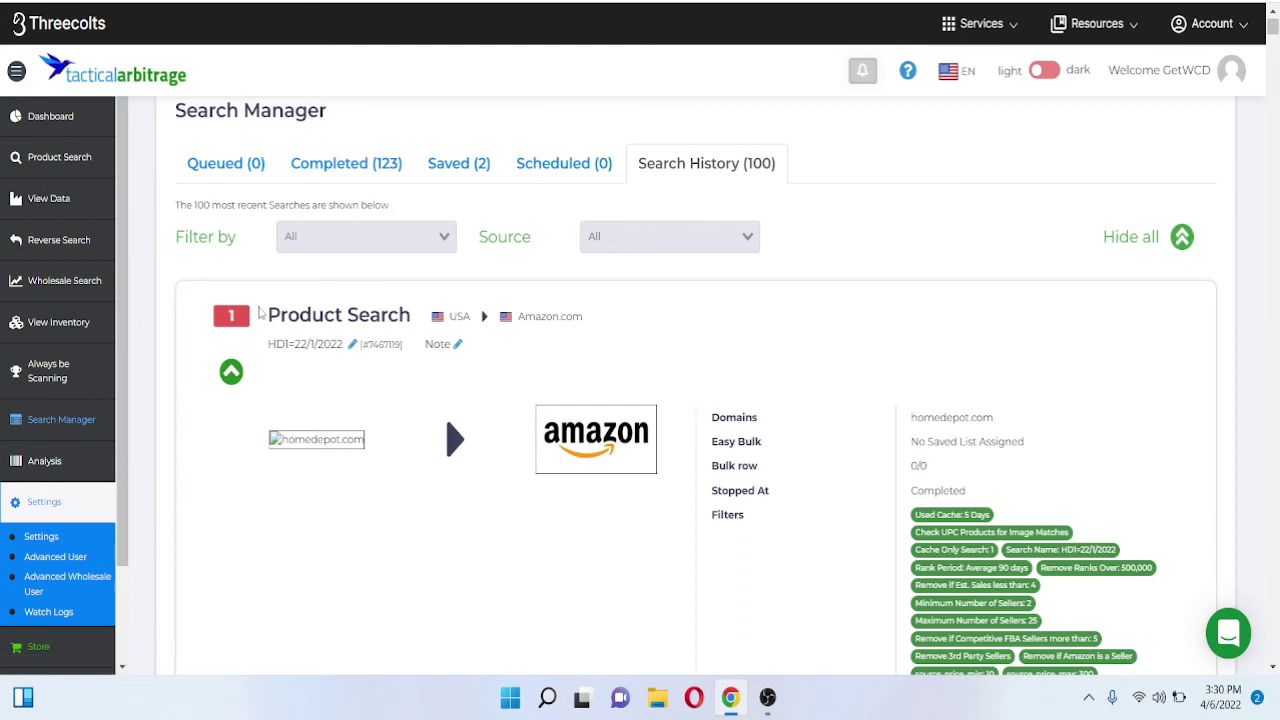
Open the Product Variations analysis and examine its sourcing country, Amazon marketplace and ASIN / UPC fields.
click(44, 464)
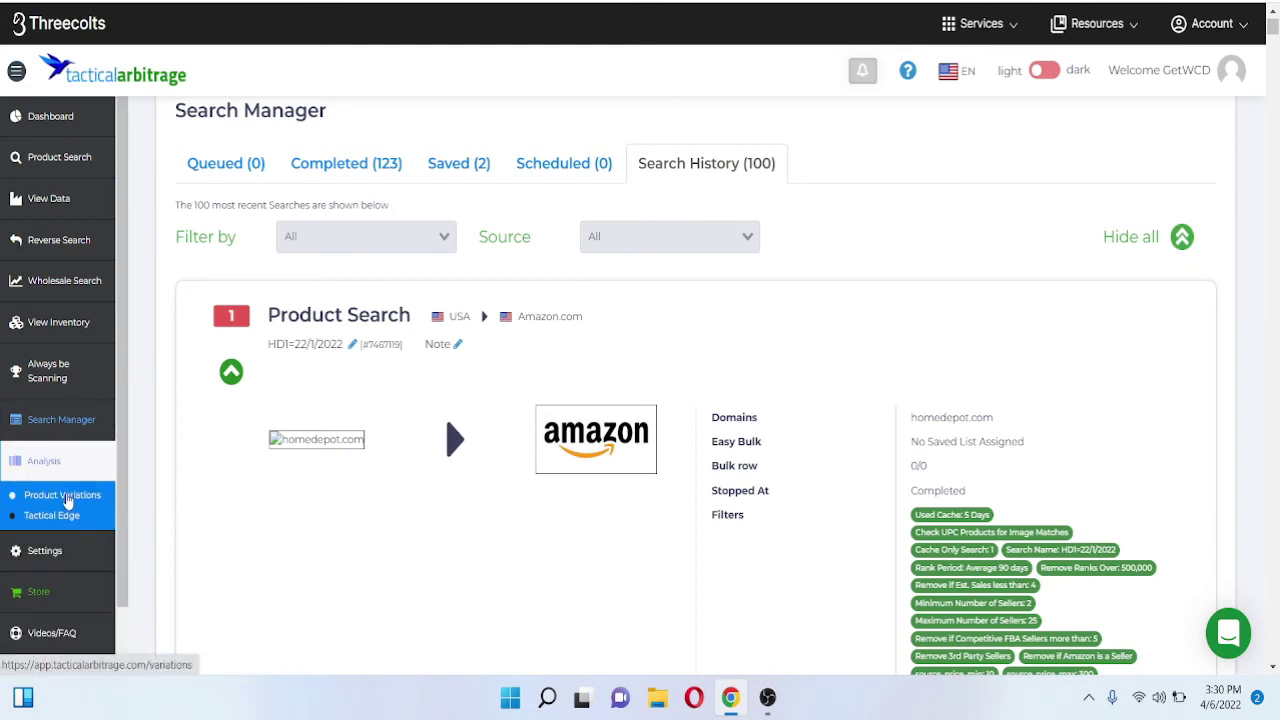
click(67, 499)
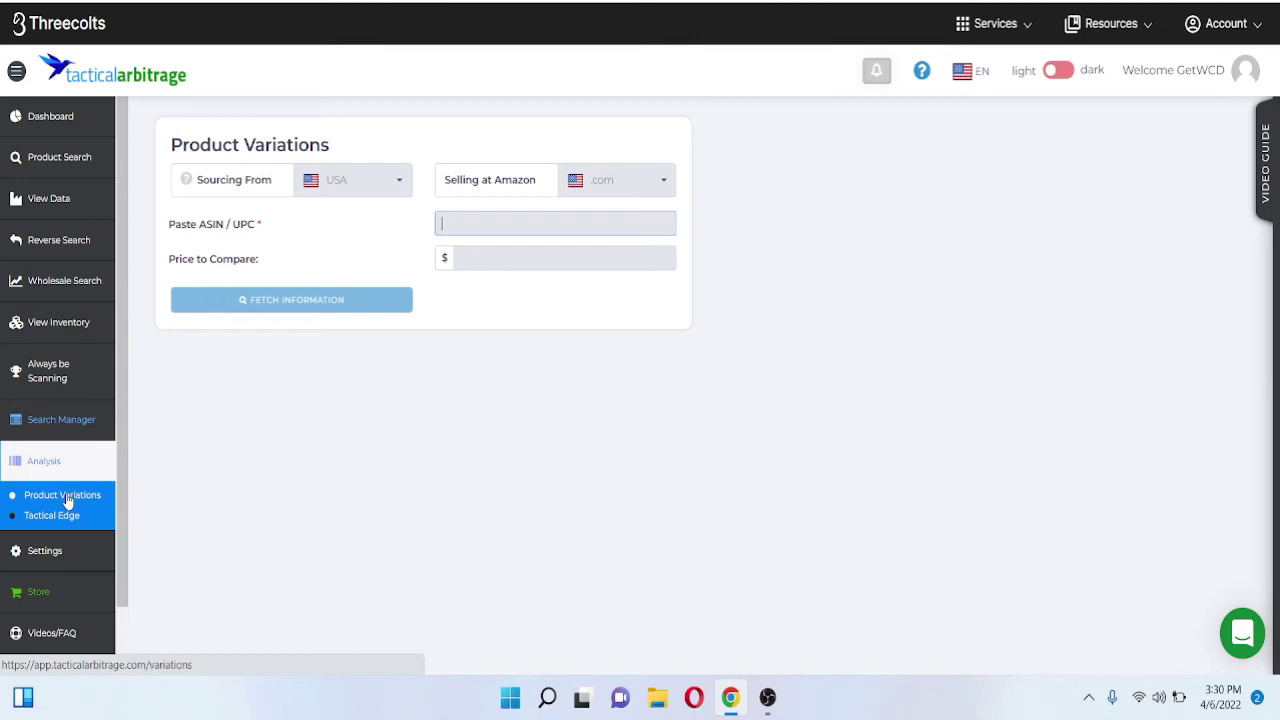
click(375, 188)
click(683, 424)
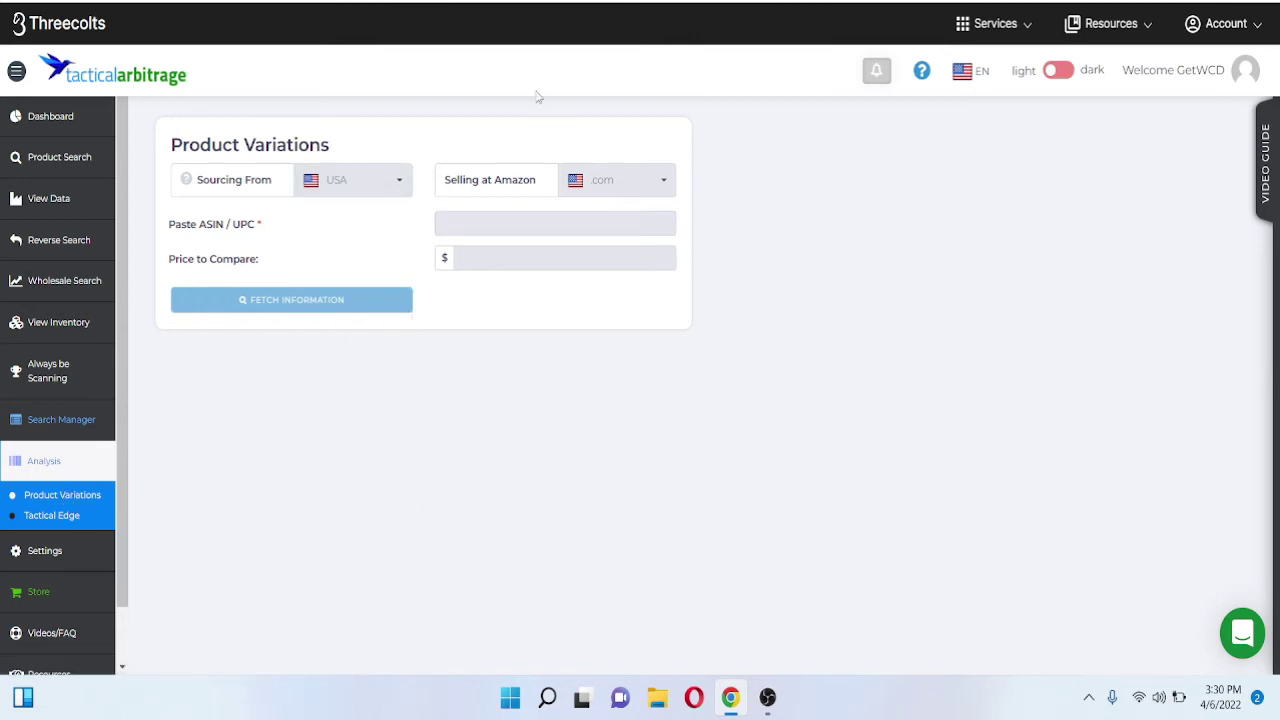
drag(493, 180, 539, 180)
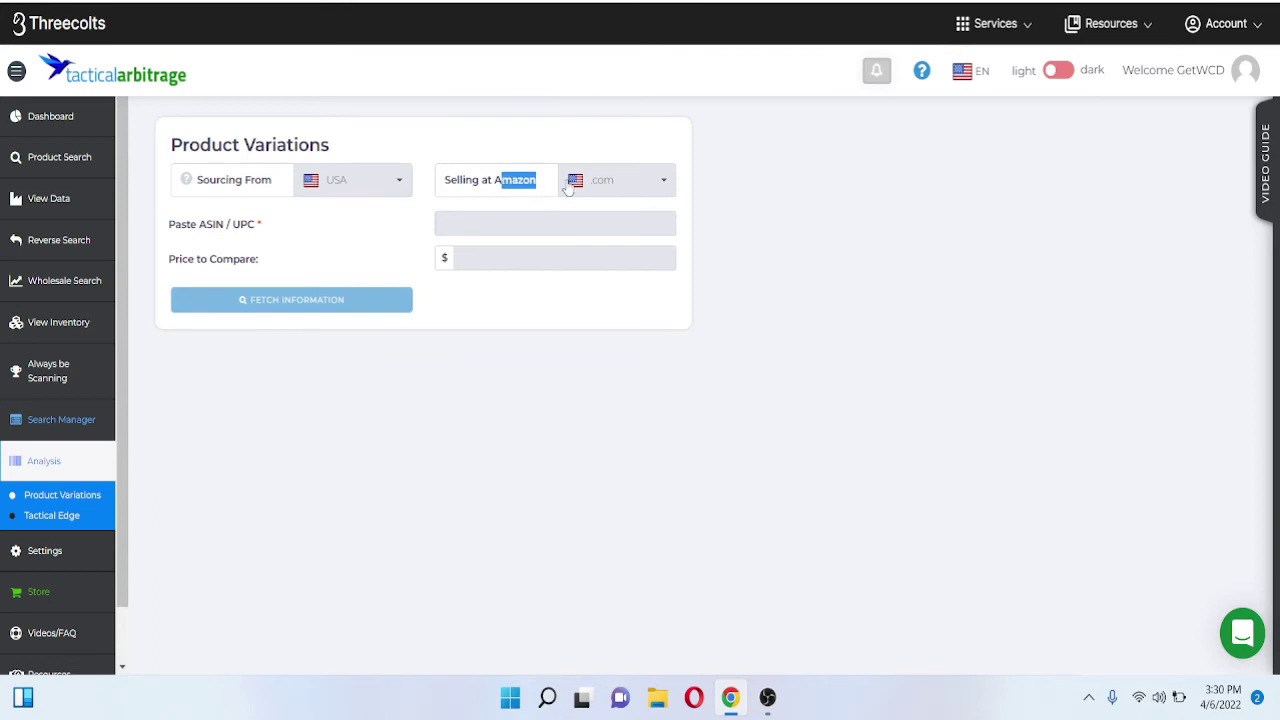
drag(184, 219, 306, 229)
click(457, 222)
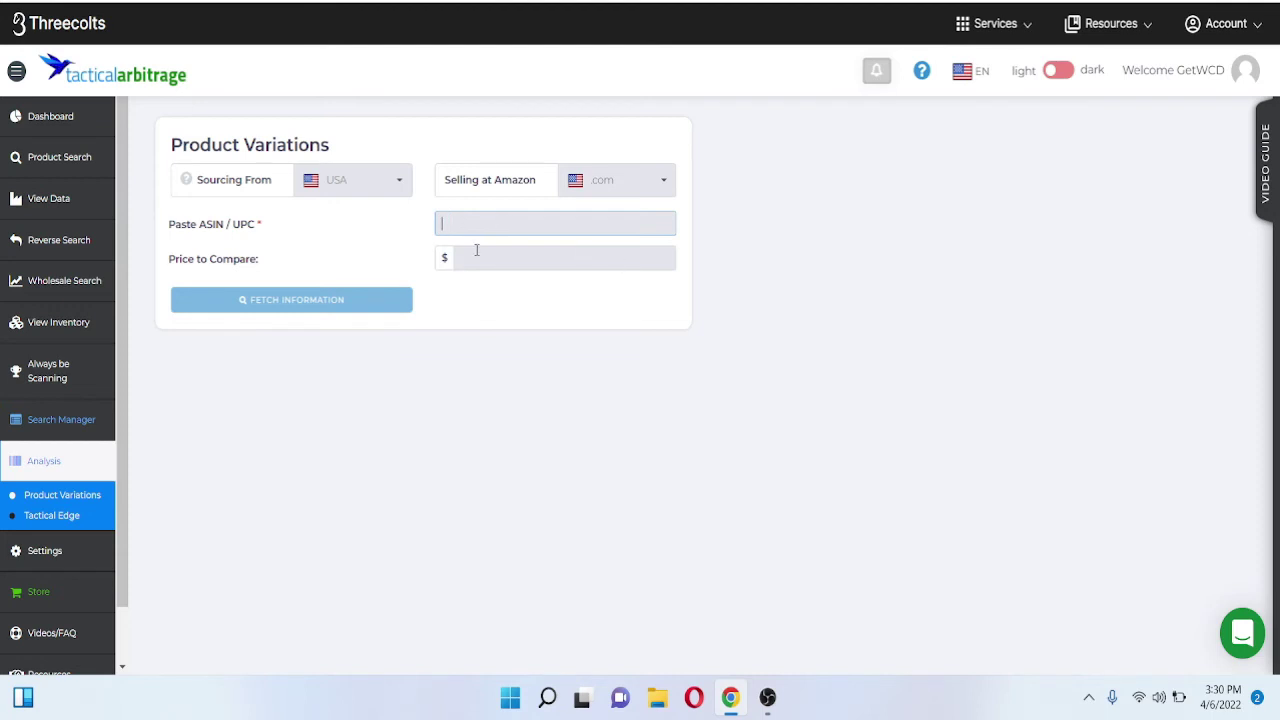
Open the Tactical Edge analysis and check which Amazon marketplaces can be chosen for selling.
click(62, 518)
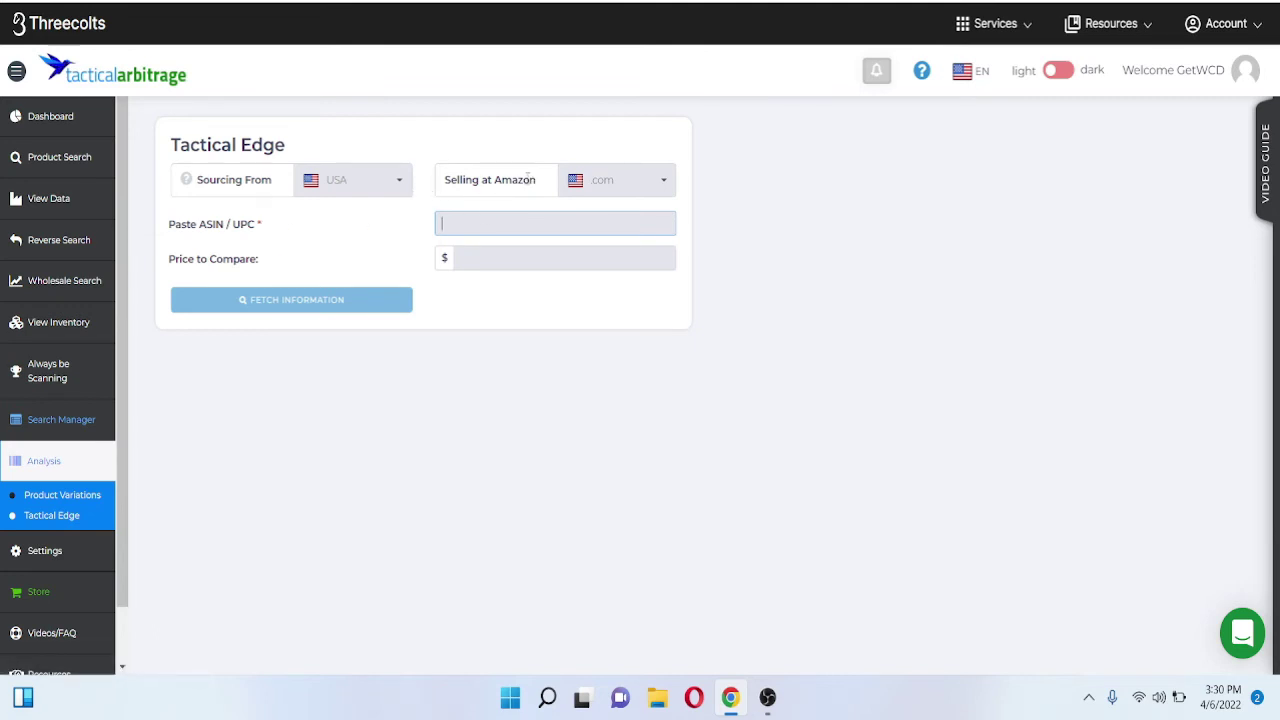
click(672, 190)
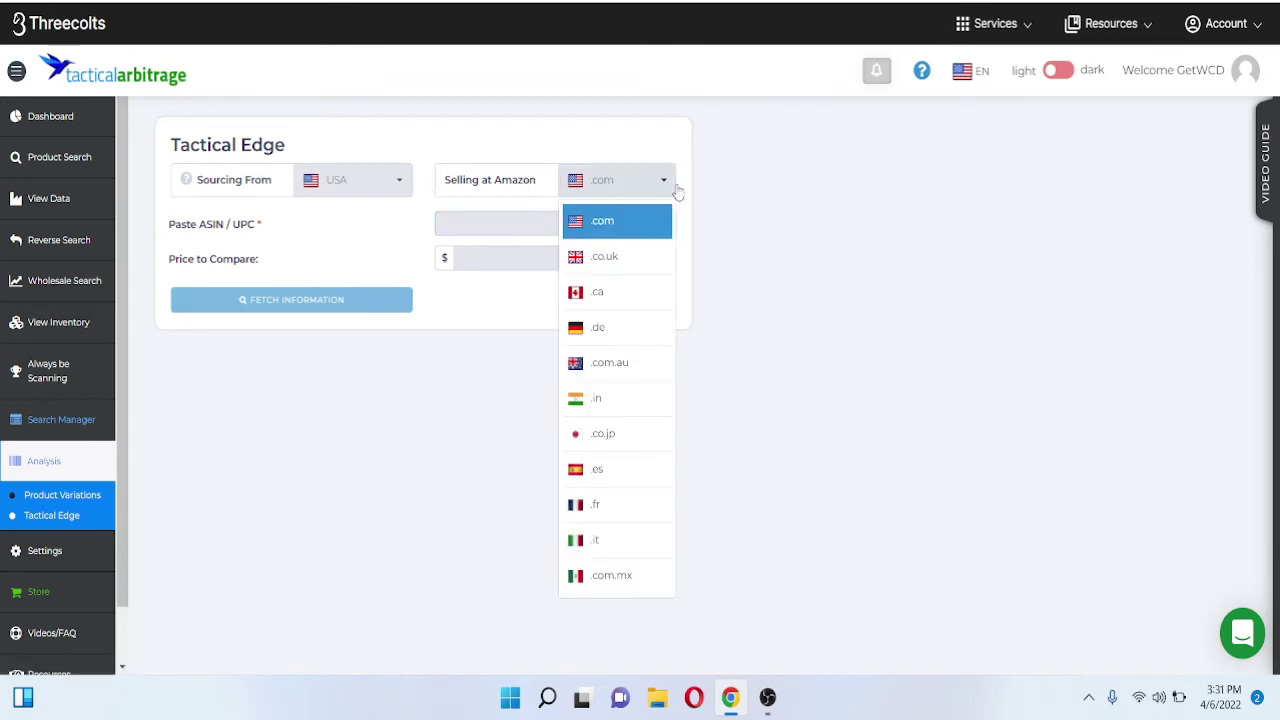
click(932, 230)
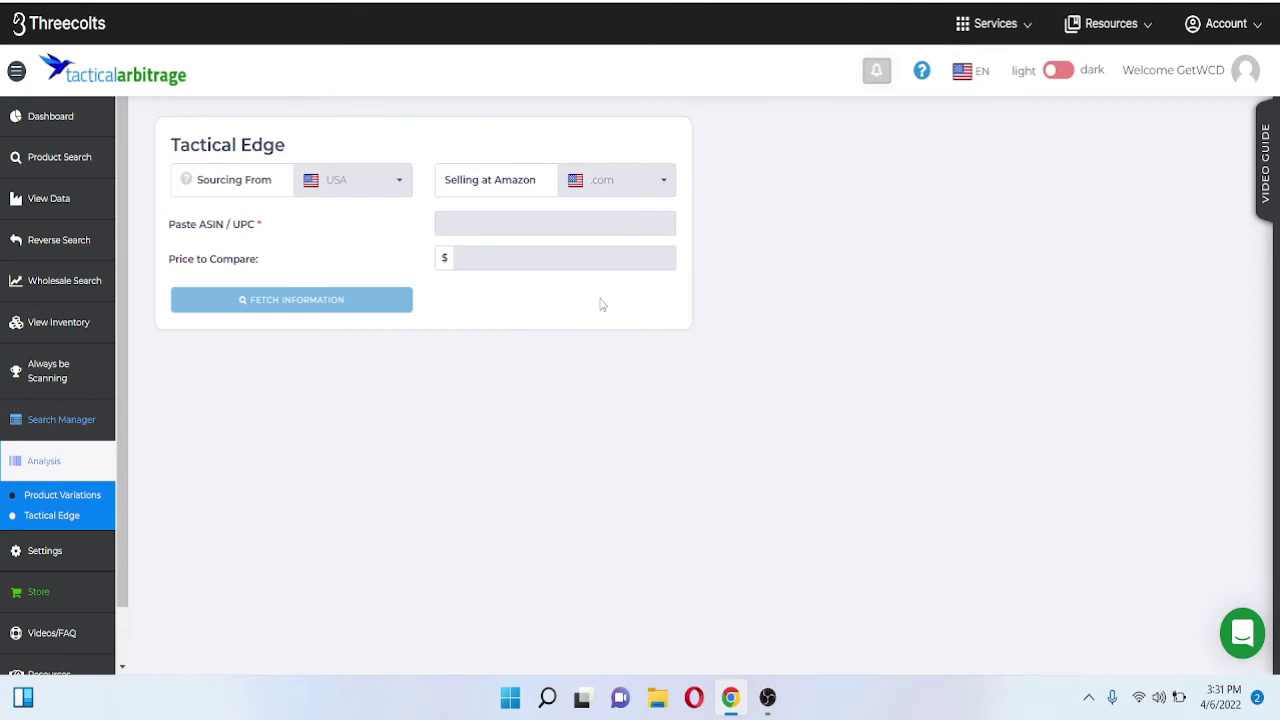
click(668, 178)
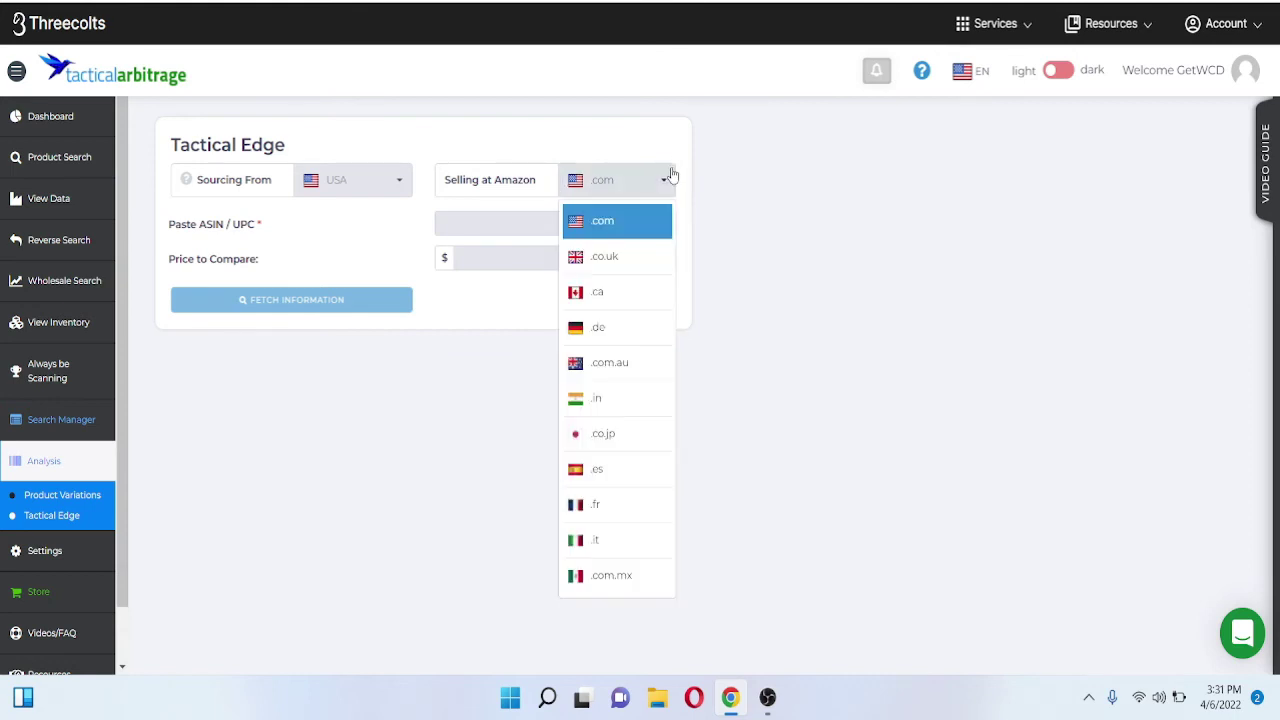
Set the Tactical Edge selling marketplace to Amazon .ca and examine the ASIN / UPC and Price to Compare fields.
click(650, 290)
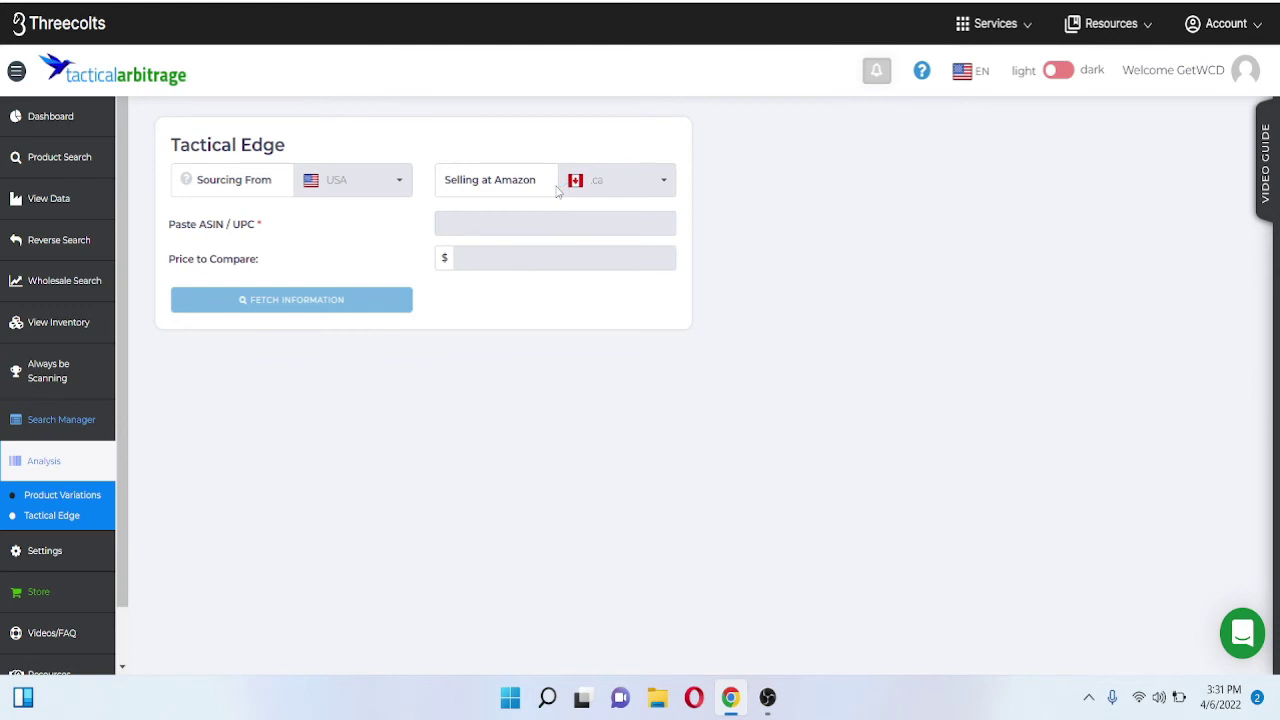
click(505, 228)
click(521, 260)
Open the Advanced User page for xpath rules, followed by the password-protected Settings page.
scroll(118, 536, down, 2)
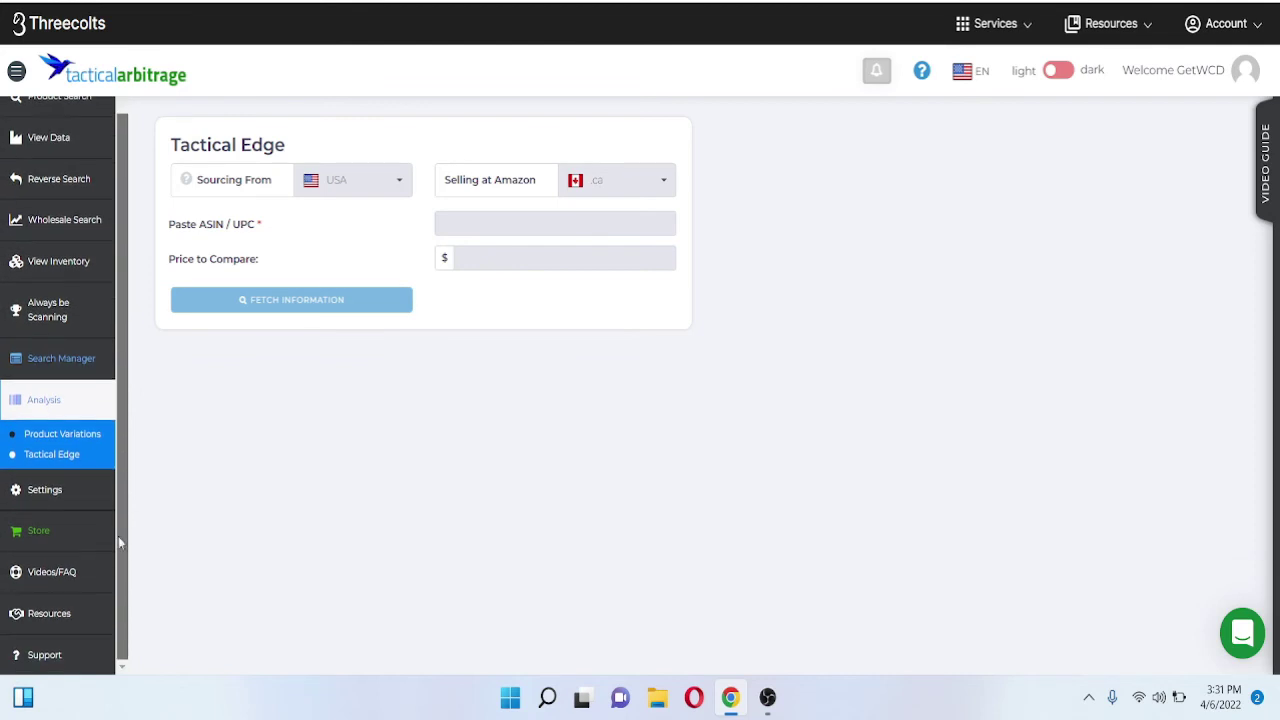
click(82, 500)
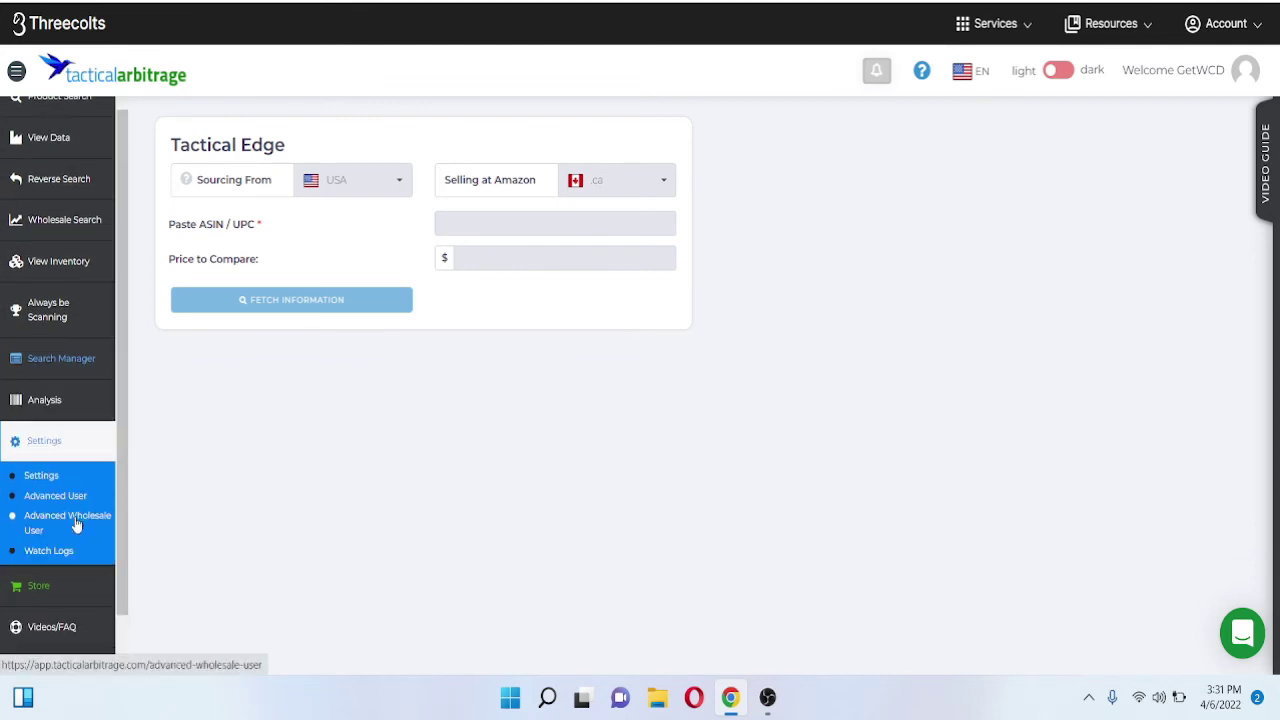
click(65, 500)
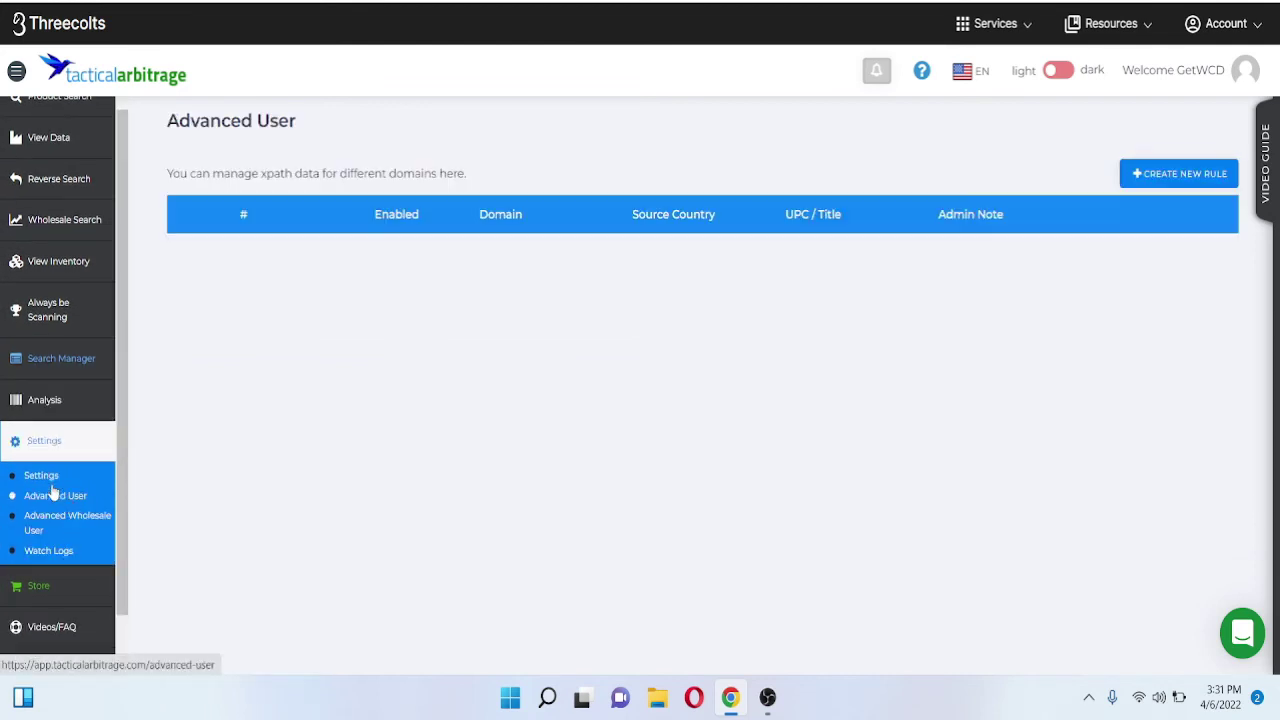
click(44, 477)
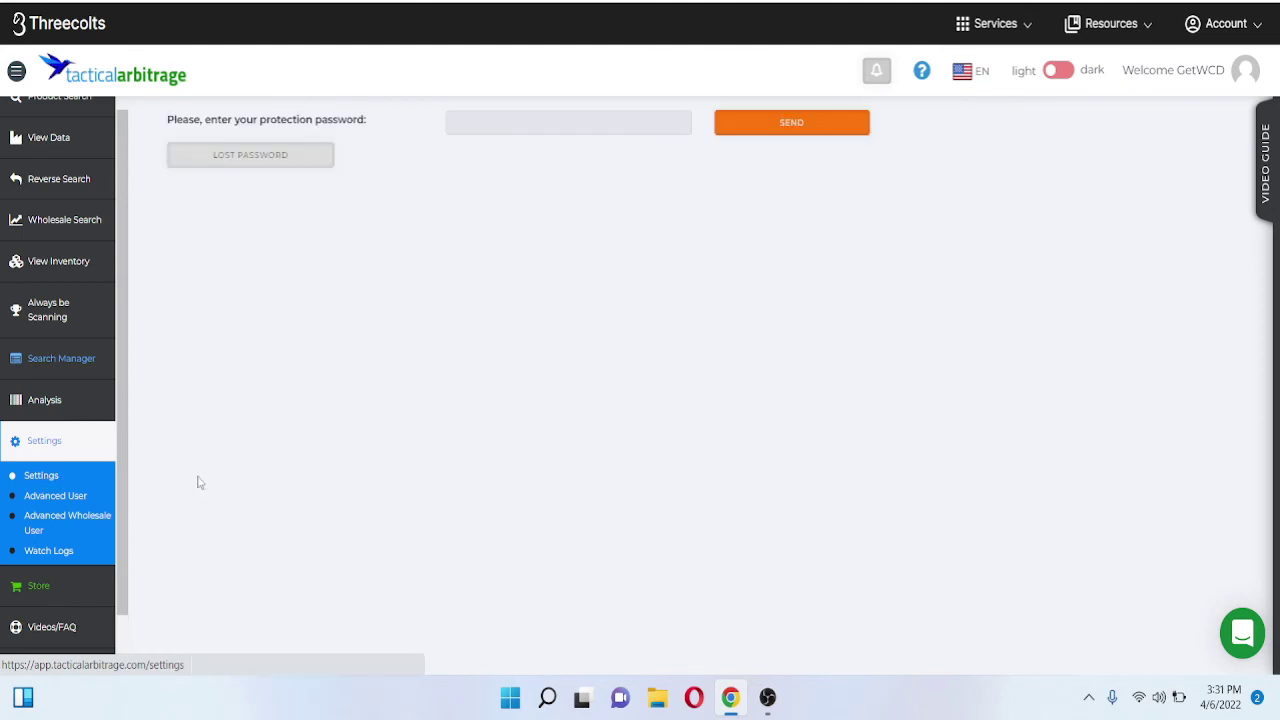
Open the Store and check the ruby balance, the Page Limit Increases and the Search Upgrades on offer.
scroll(83, 490, down, 1)
scroll(83, 490, down, 1)
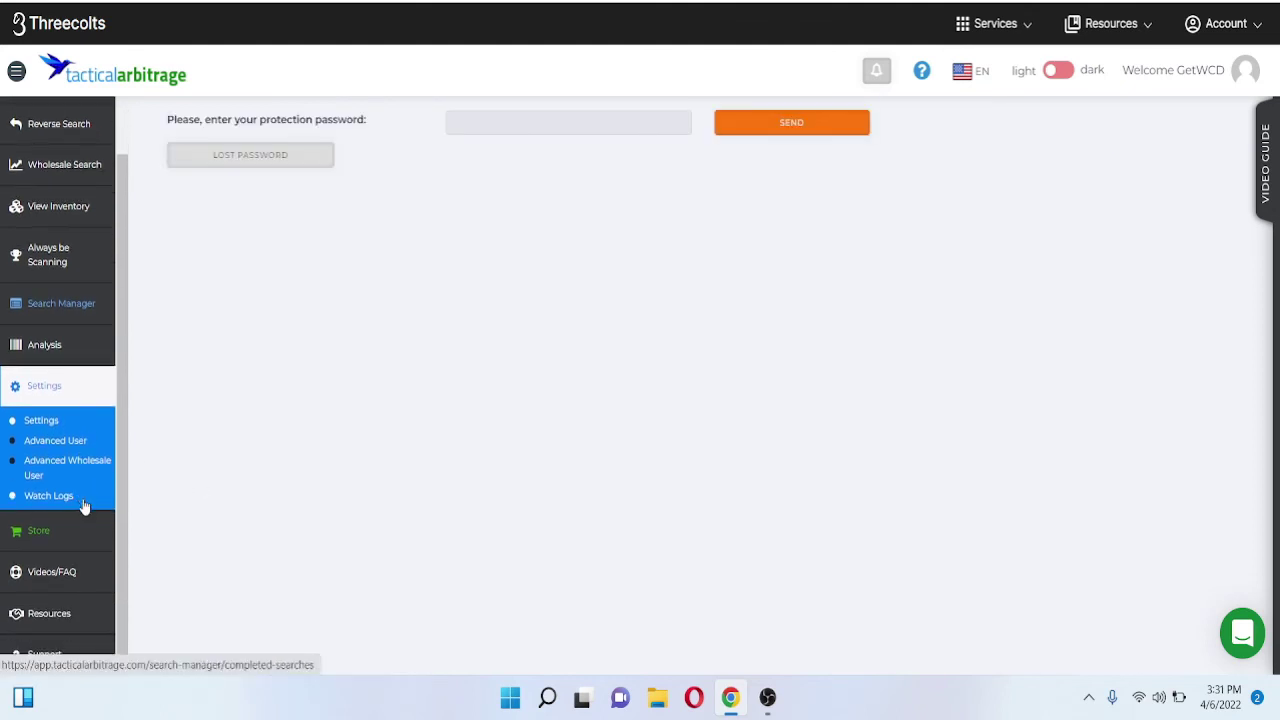
click(80, 534)
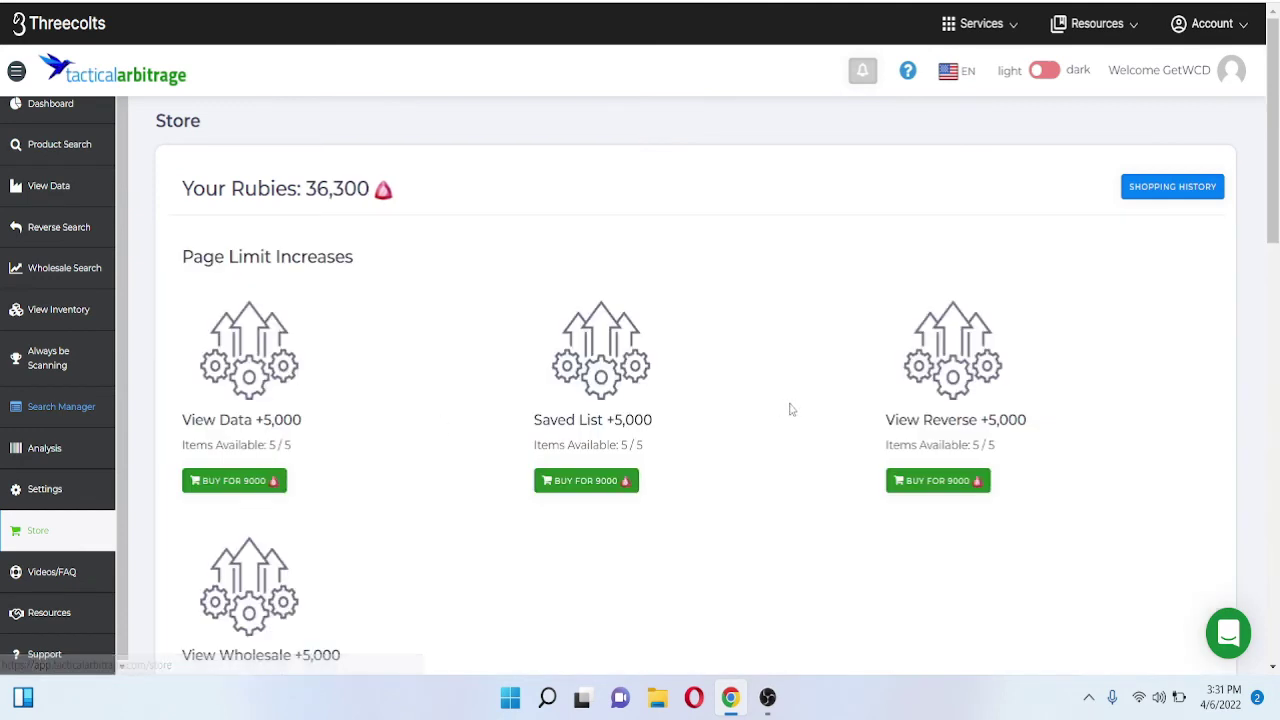
scroll(532, 378, down, 1)
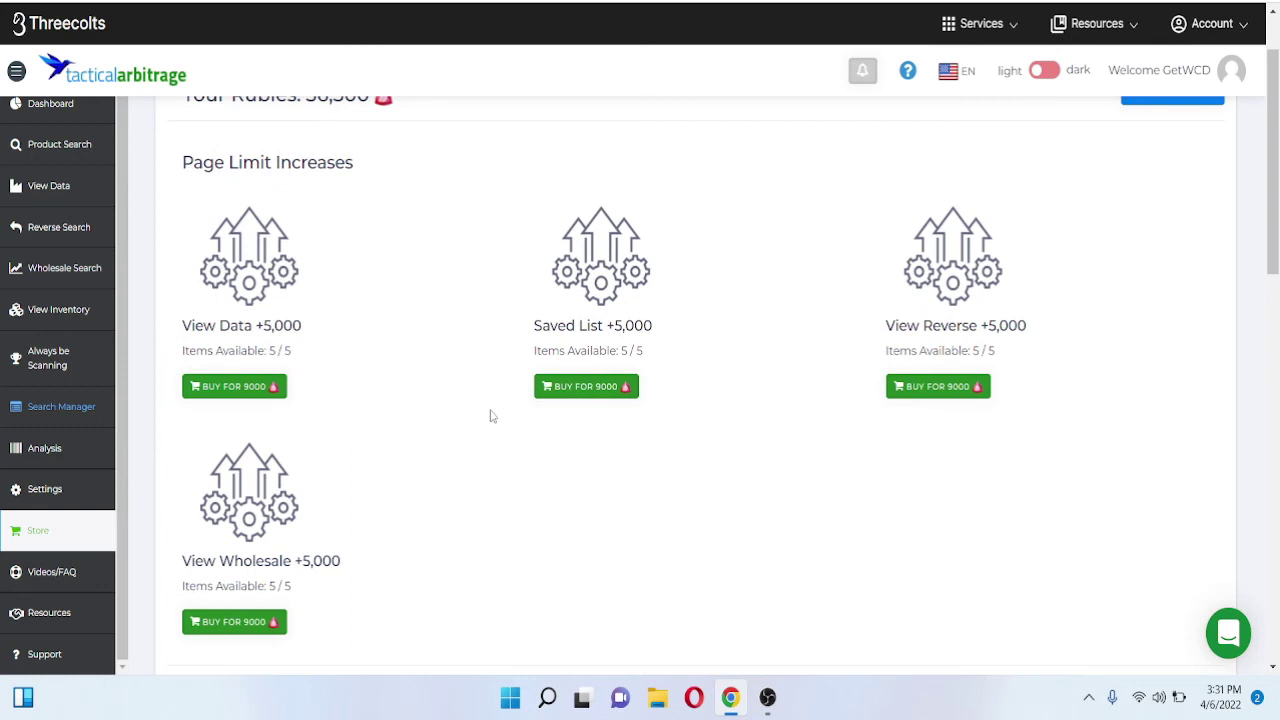
scroll(490, 416, up, 1)
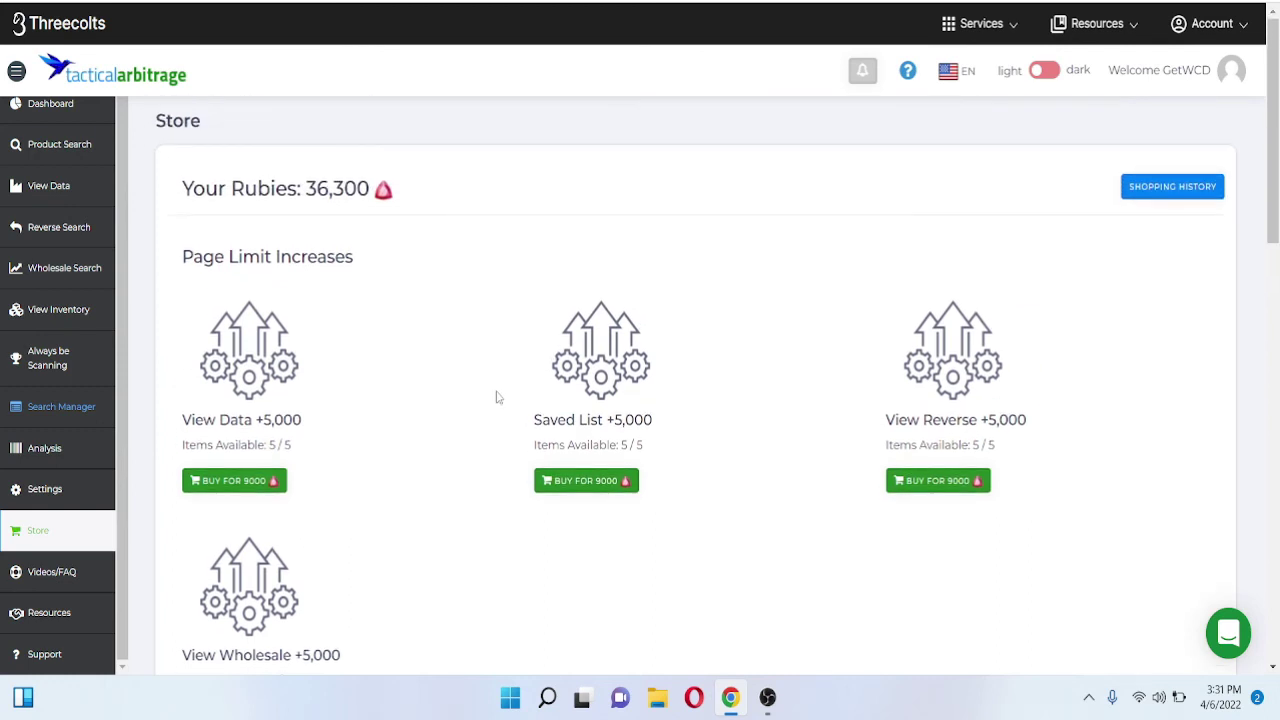
drag(305, 188, 370, 188)
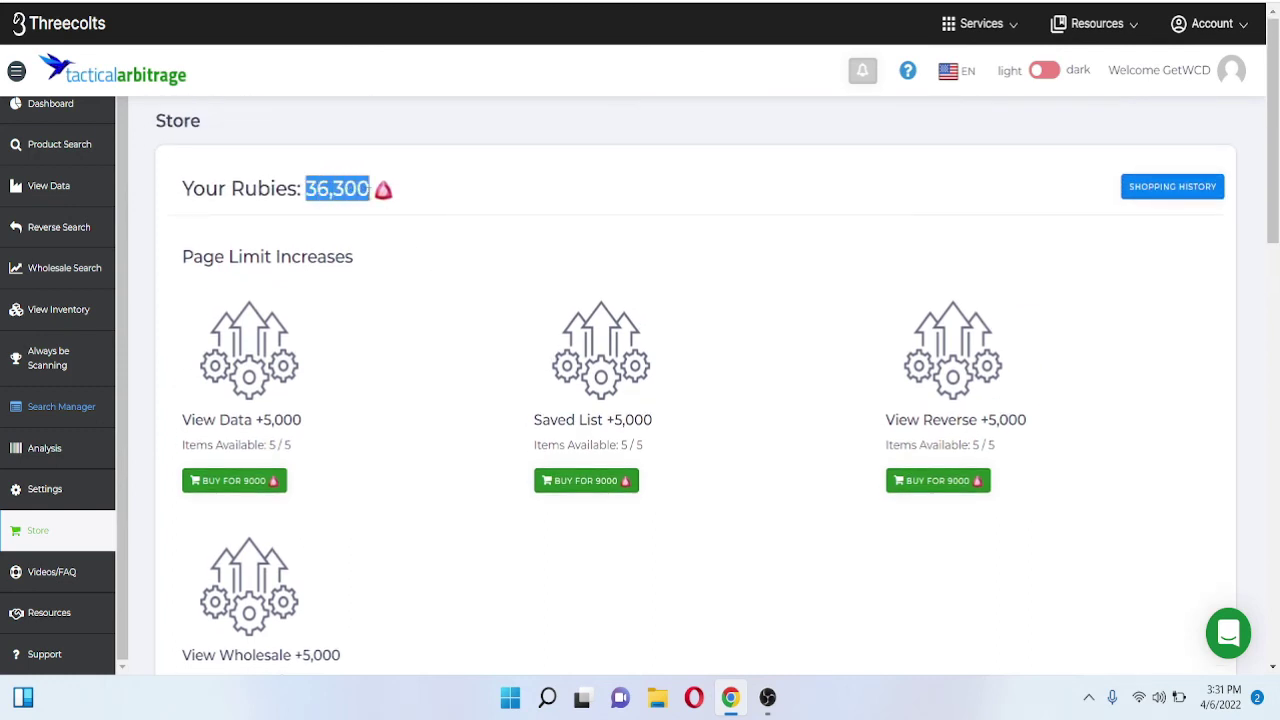
scroll(372, 237, down, 3)
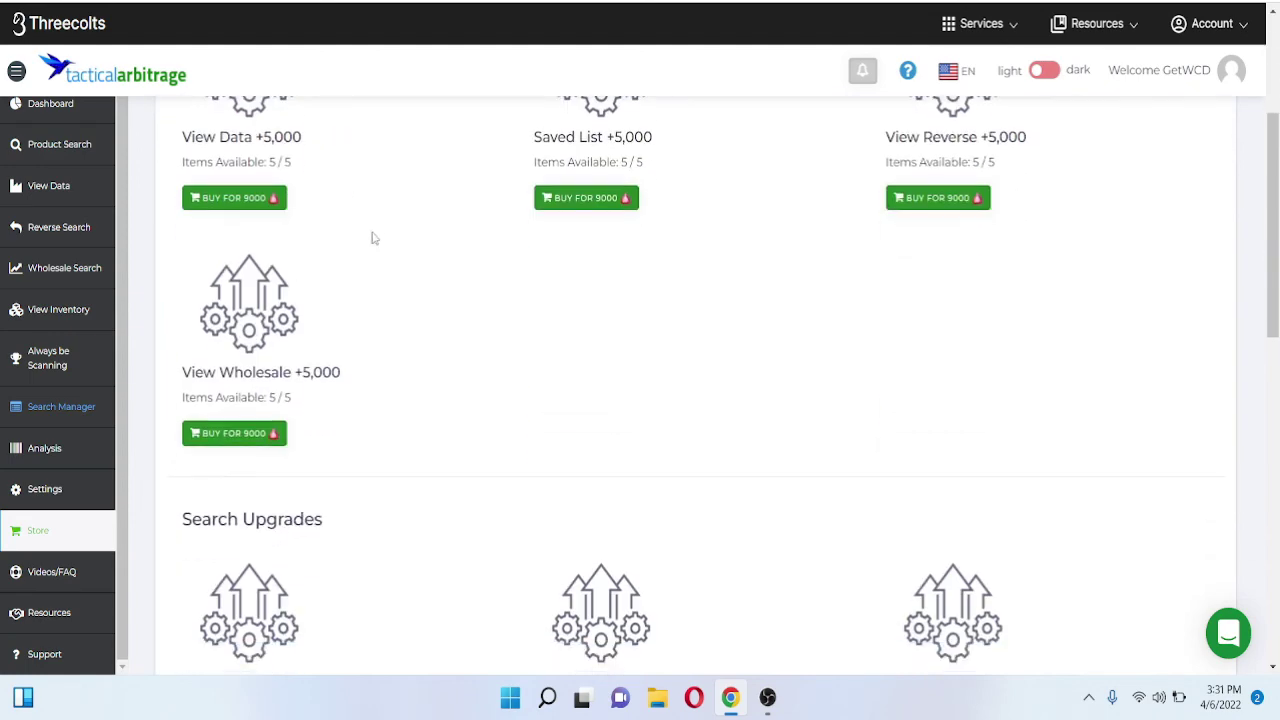
scroll(372, 237, down, 4)
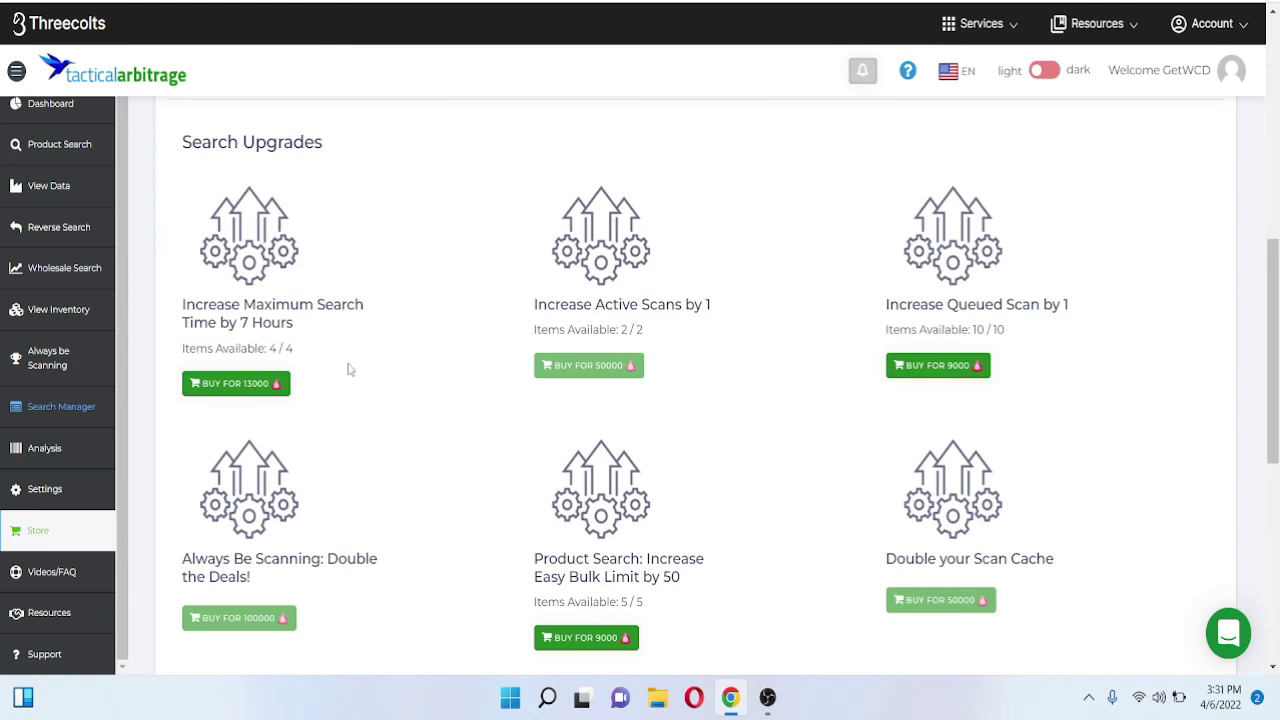
Go back over the View Data, Saved List and View Reverse page limit increases in the Store.
scroll(349, 370, up, 4)
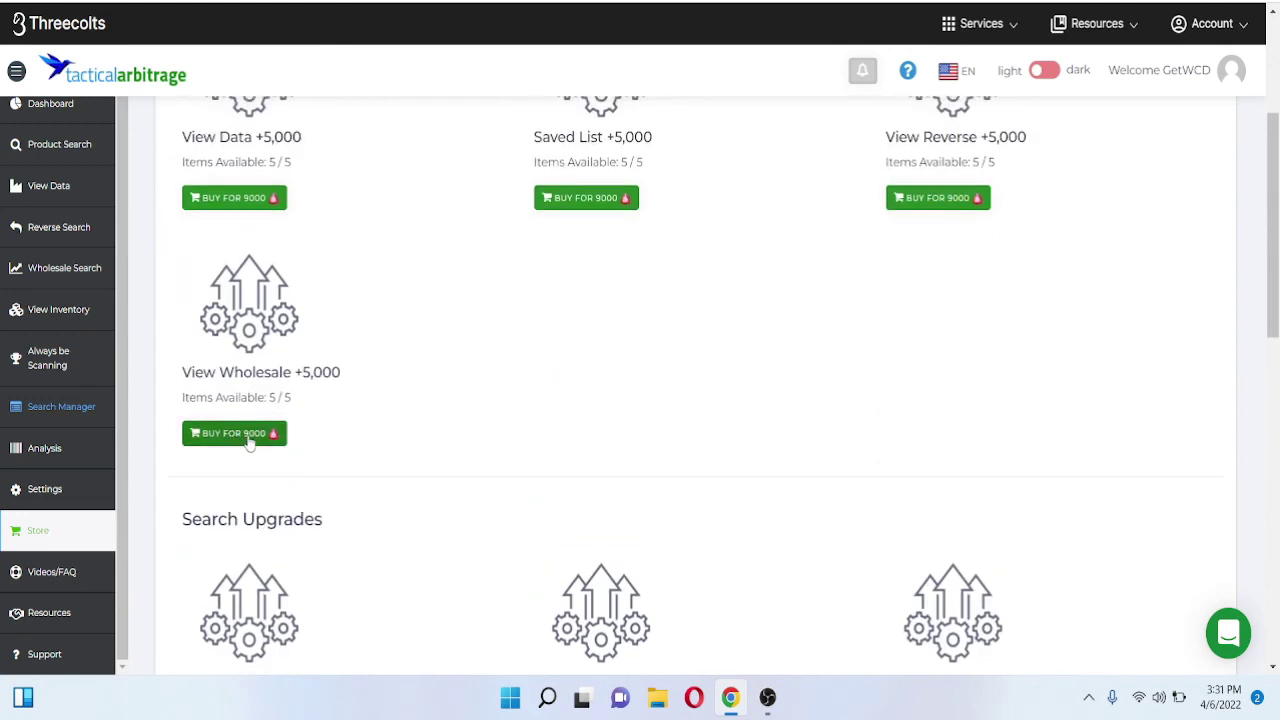
scroll(250, 440, up, 2)
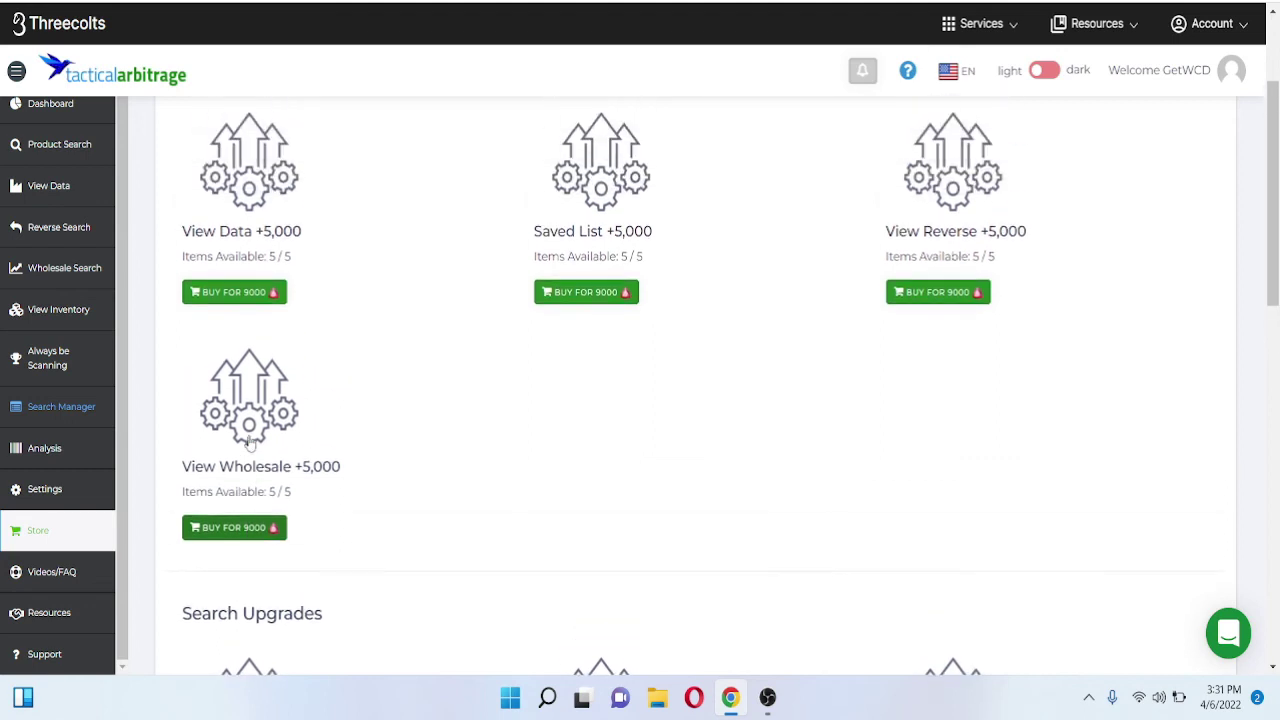
drag(240, 325, 320, 331)
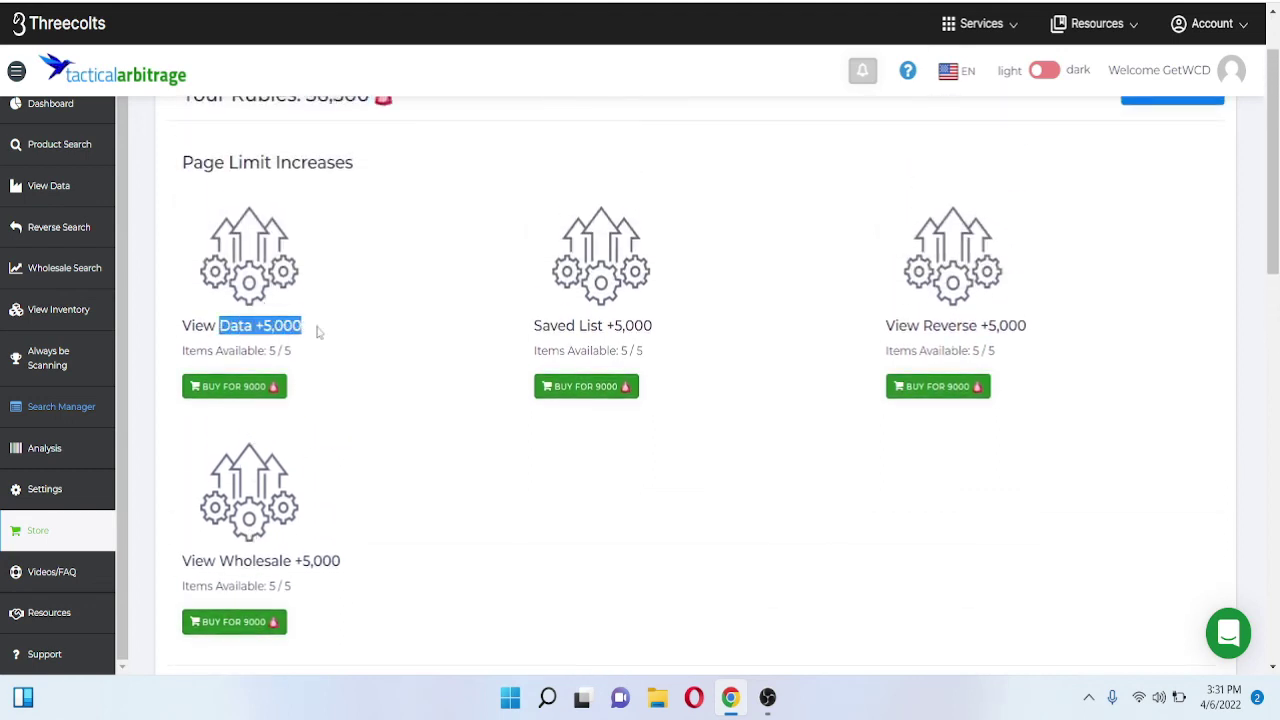
drag(576, 325, 1028, 326)
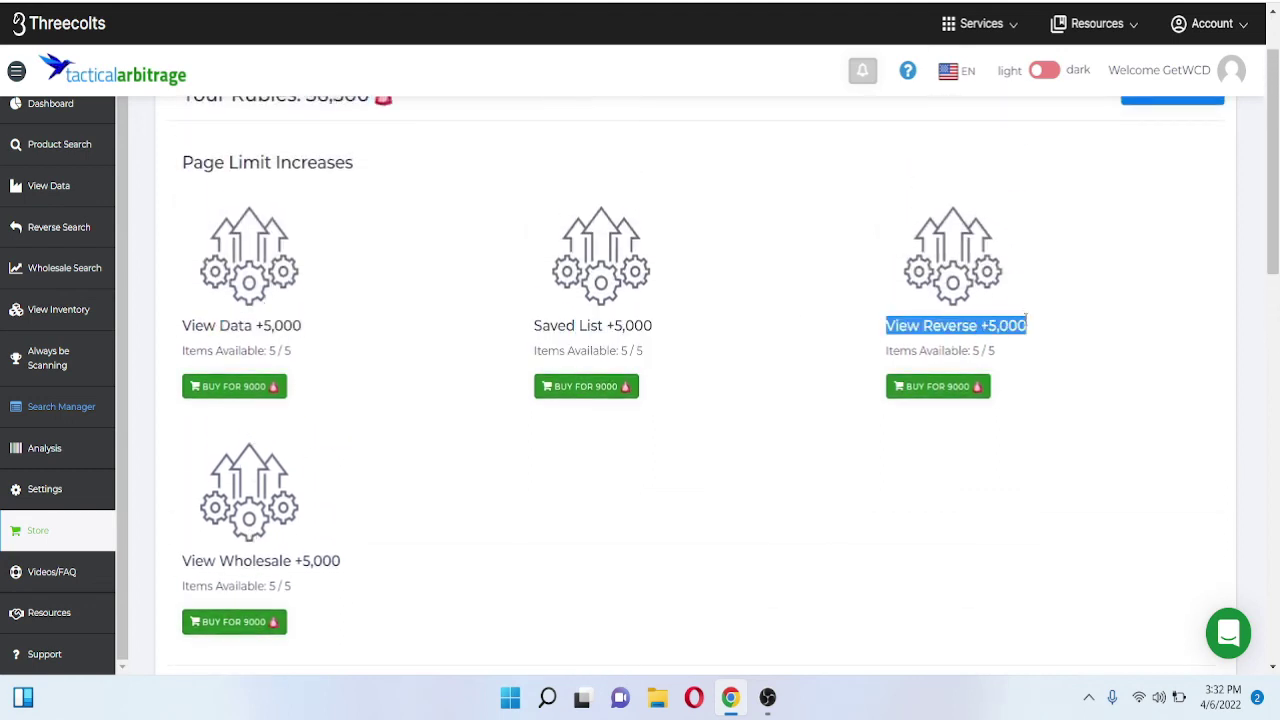
scroll(77, 486, down, 1)
scroll(77, 589, down, 1)
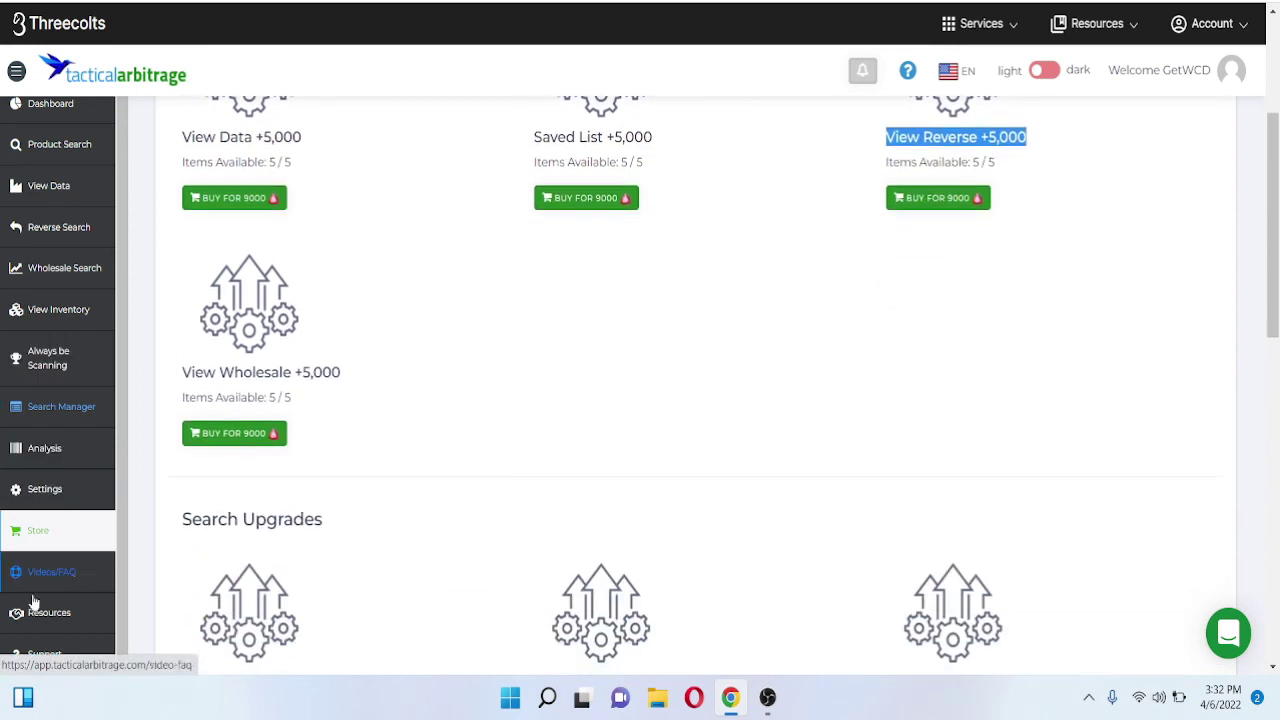
scroll(94, 586, down, 3)
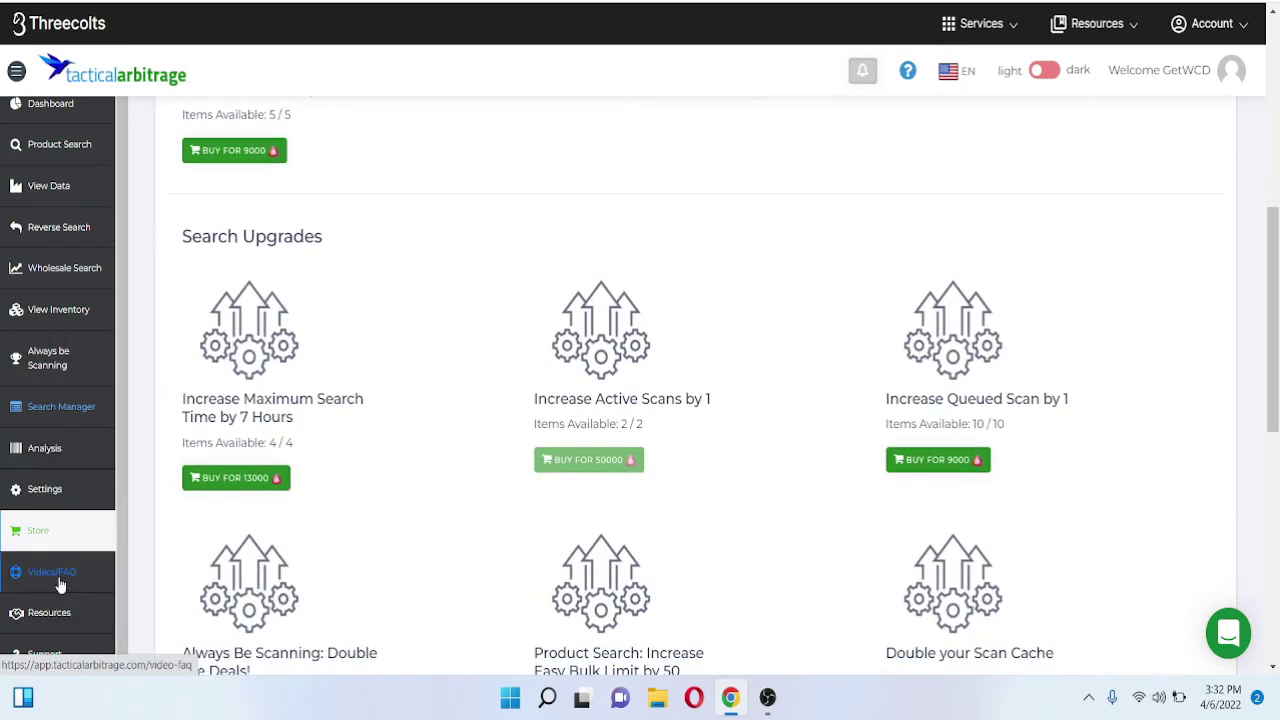
Open the Videos / FAQ page and browse its Dashboard, Product Search and View Data tutorials.
click(60, 582)
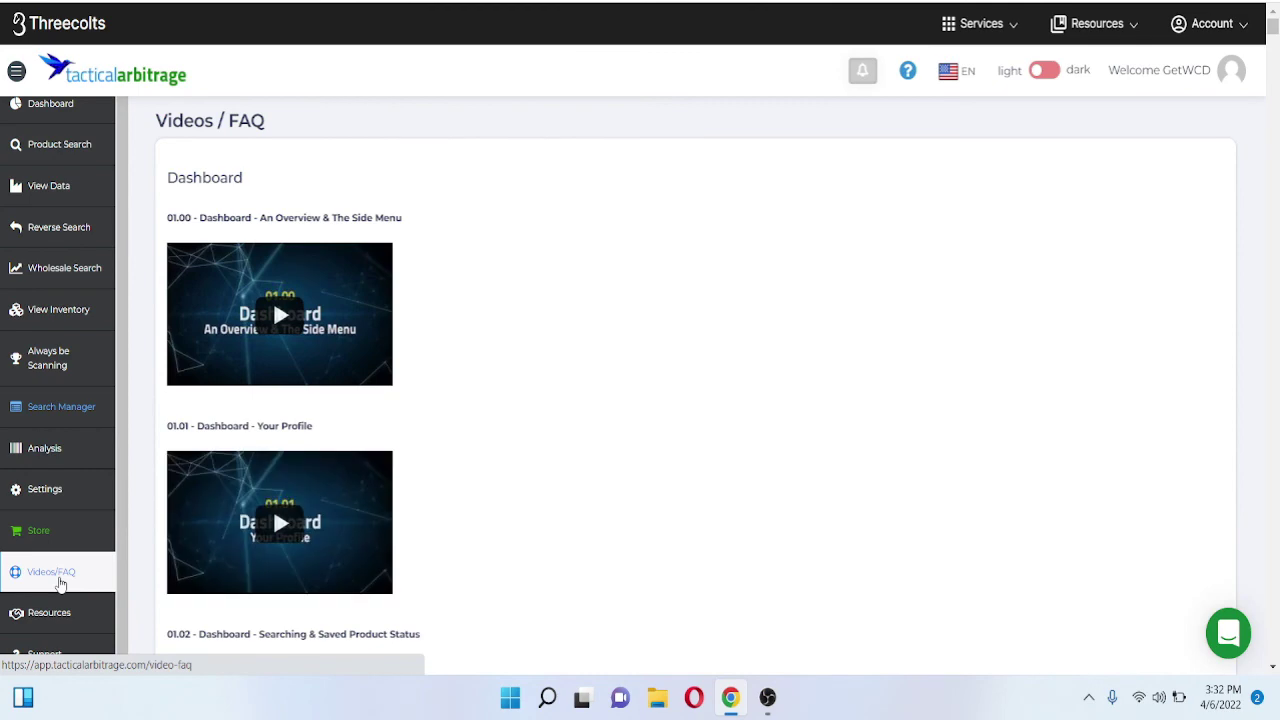
scroll(400, 468, down, 4)
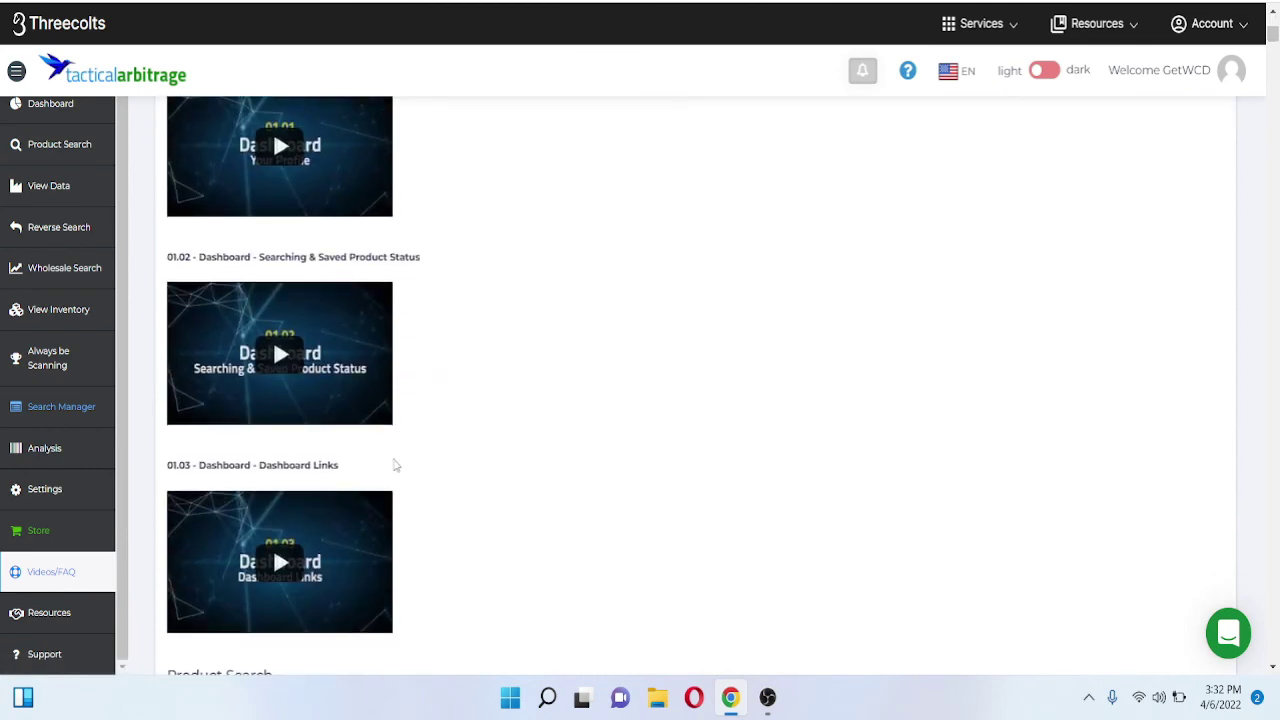
scroll(394, 468, down, 4)
scroll(395, 466, down, 8)
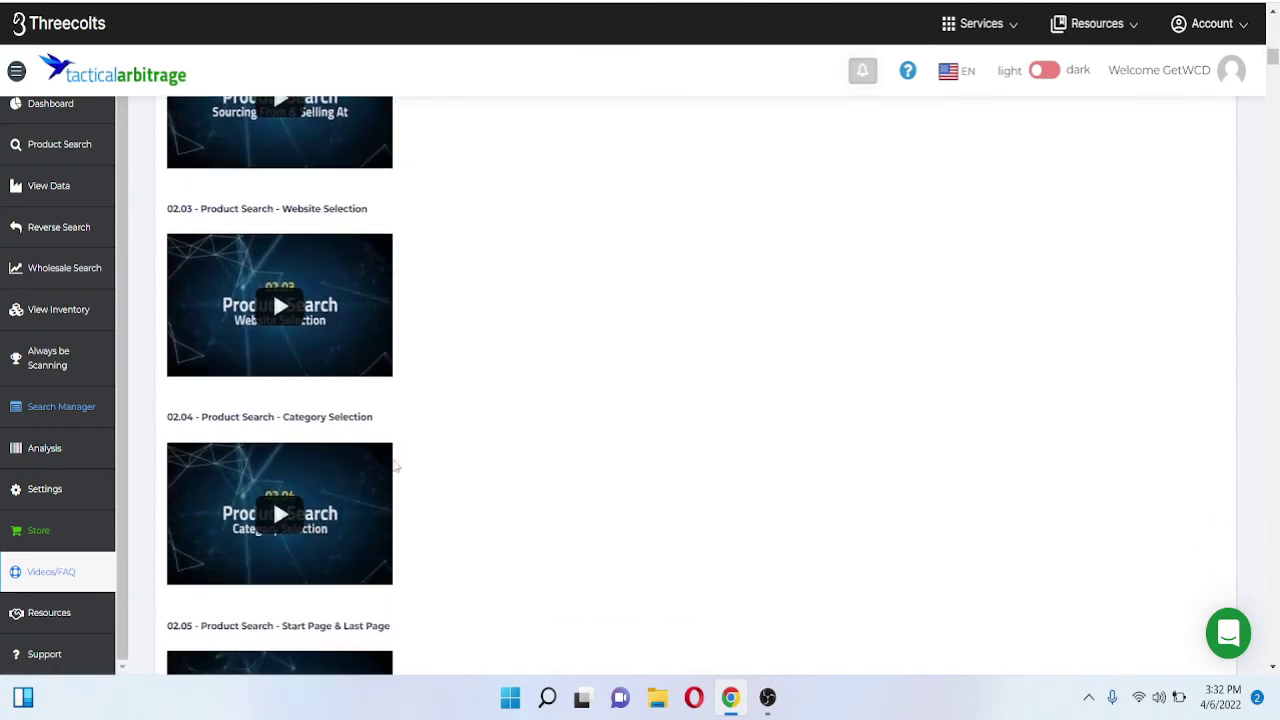
scroll(395, 466, down, 3)
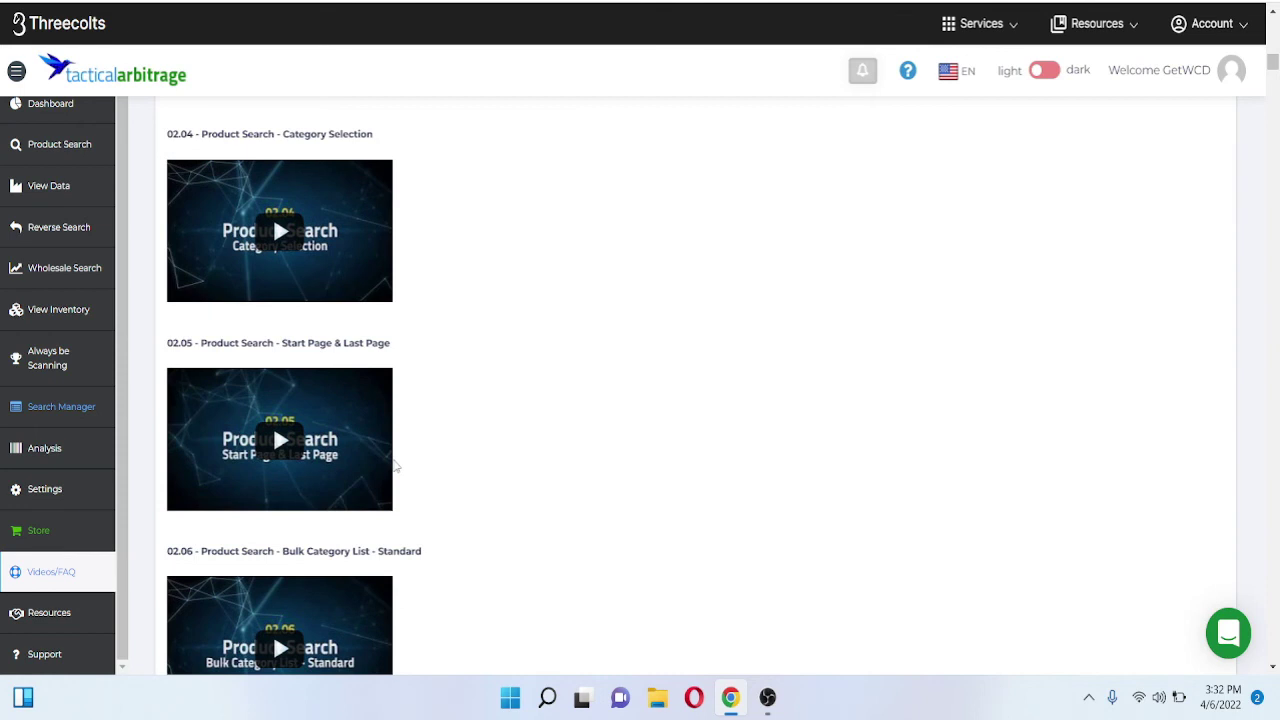
scroll(560, 454, down, 3)
scroll(528, 443, down, 5)
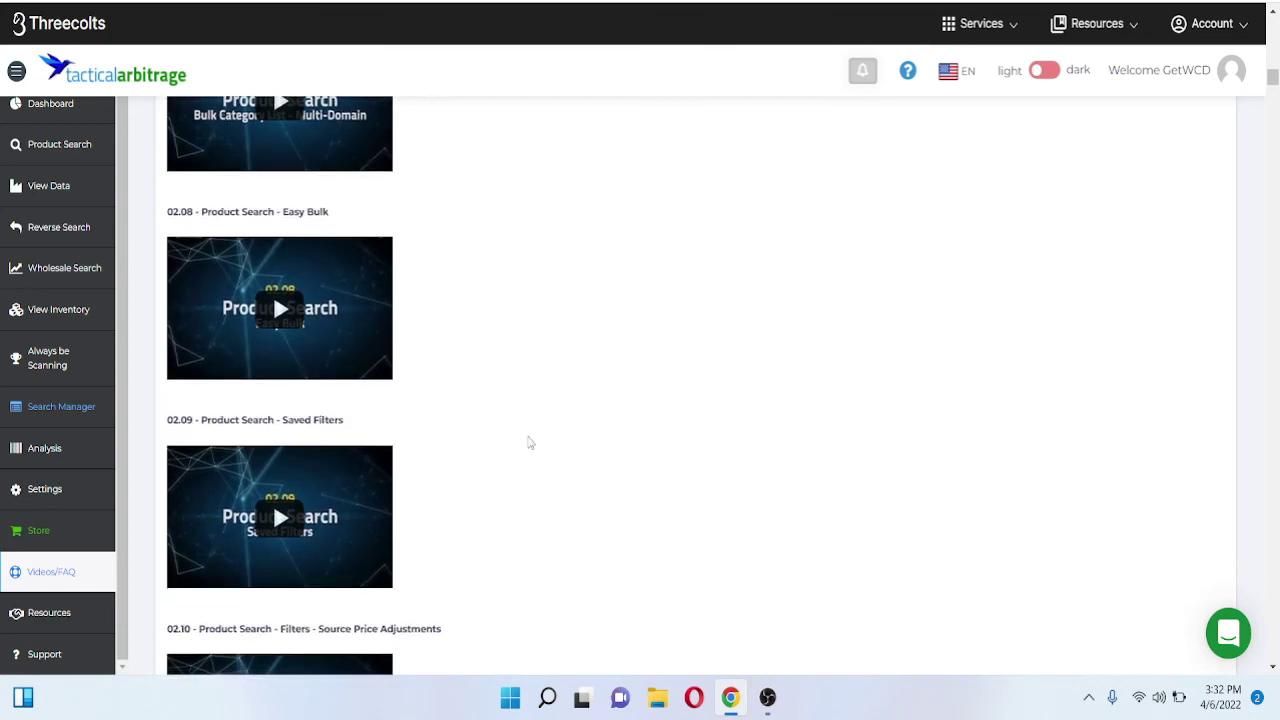
scroll(530, 443, down, 9)
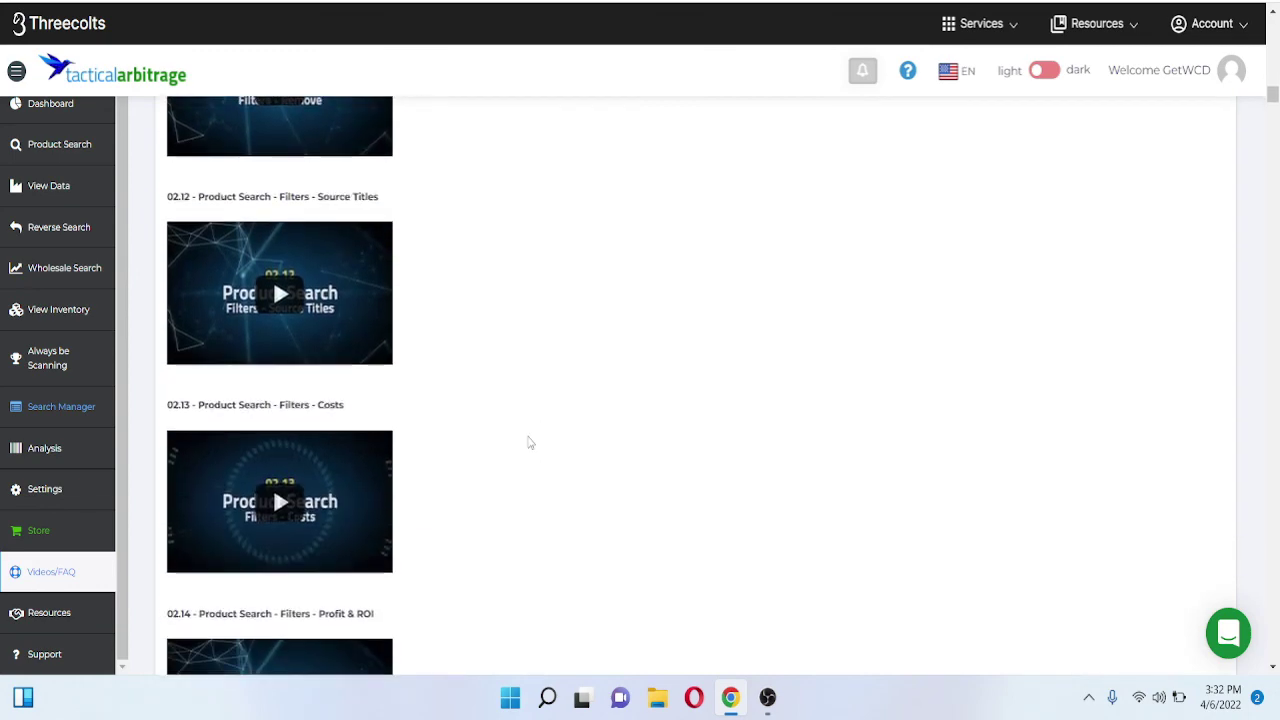
scroll(530, 443, down, 17)
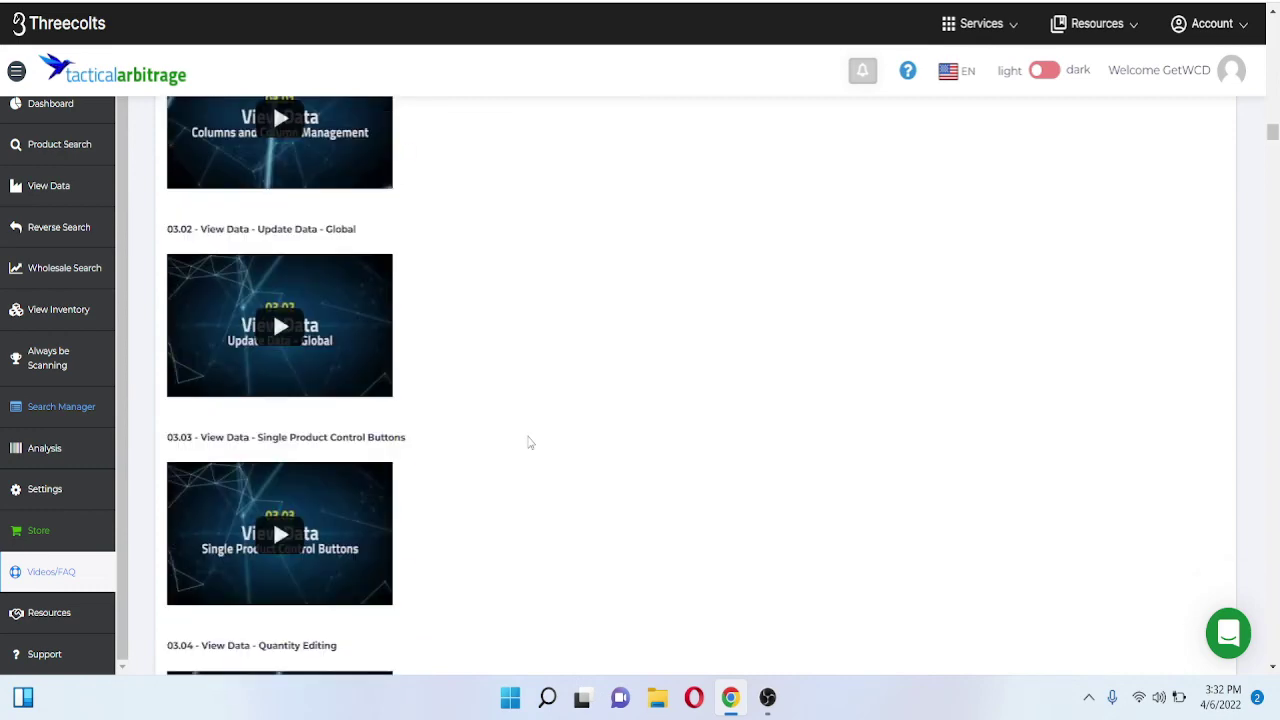
scroll(530, 443, down, 20)
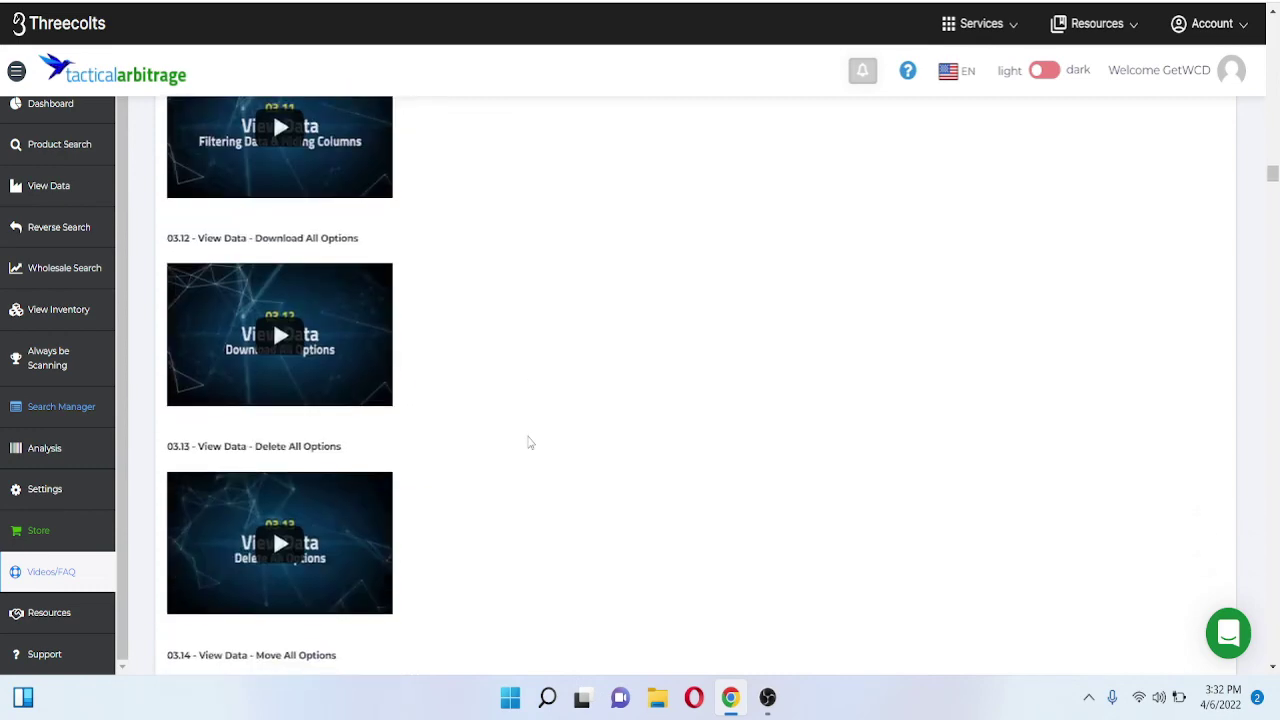
Skip ahead to the Settings and Support tutorials at the end of the Videos / FAQ page.
drag(1271, 176, 1272, 580)
scroll(620, 349, down, 5)
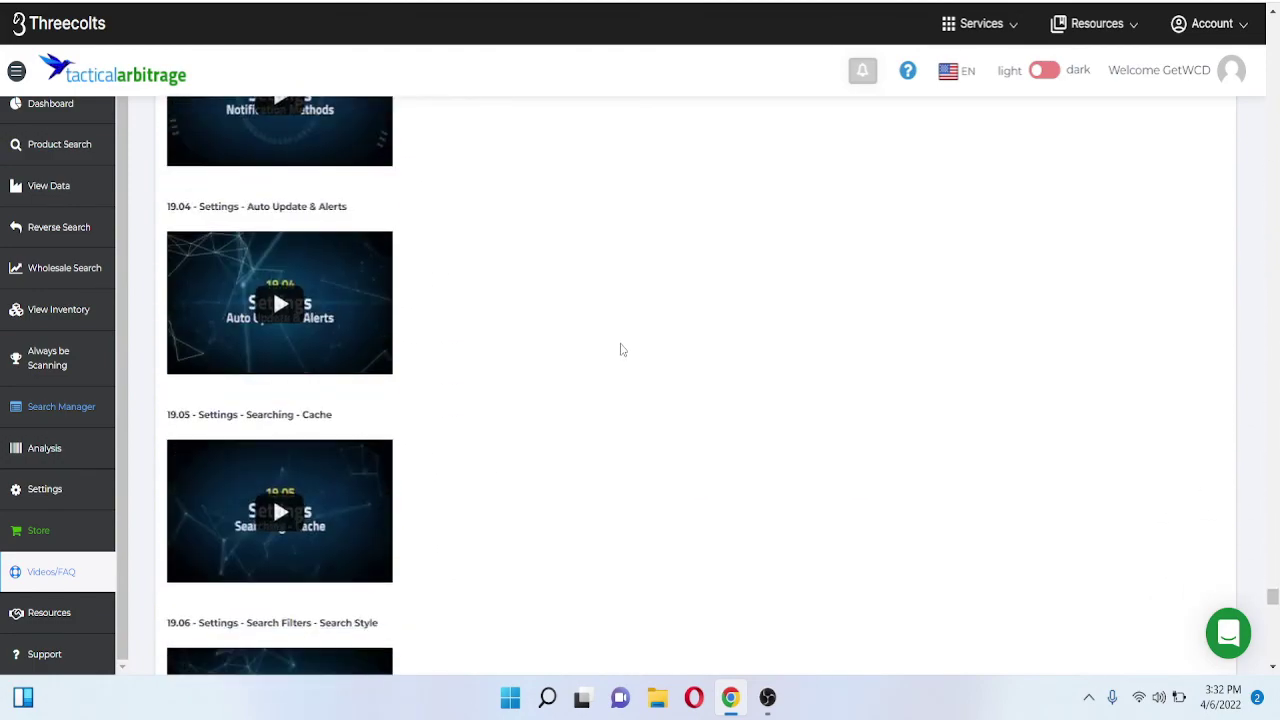
scroll(620, 349, down, 12)
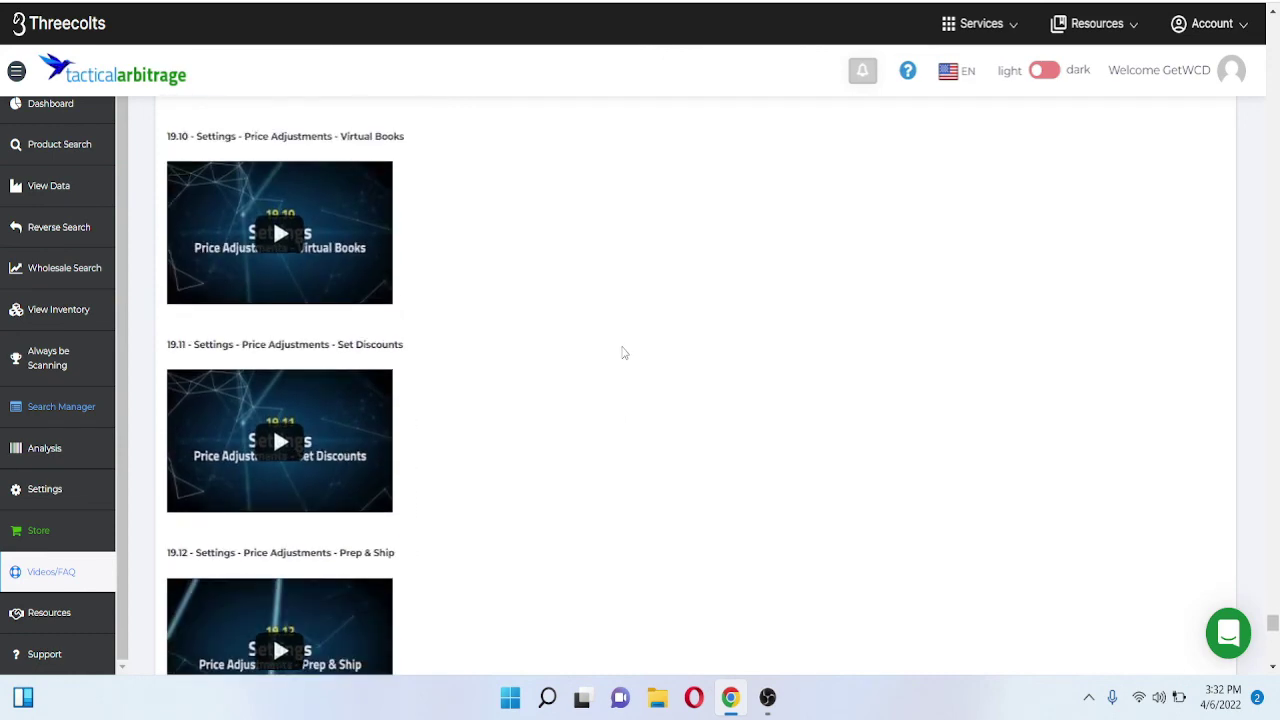
scroll(623, 352, down, 5)
scroll(623, 352, down, 5)
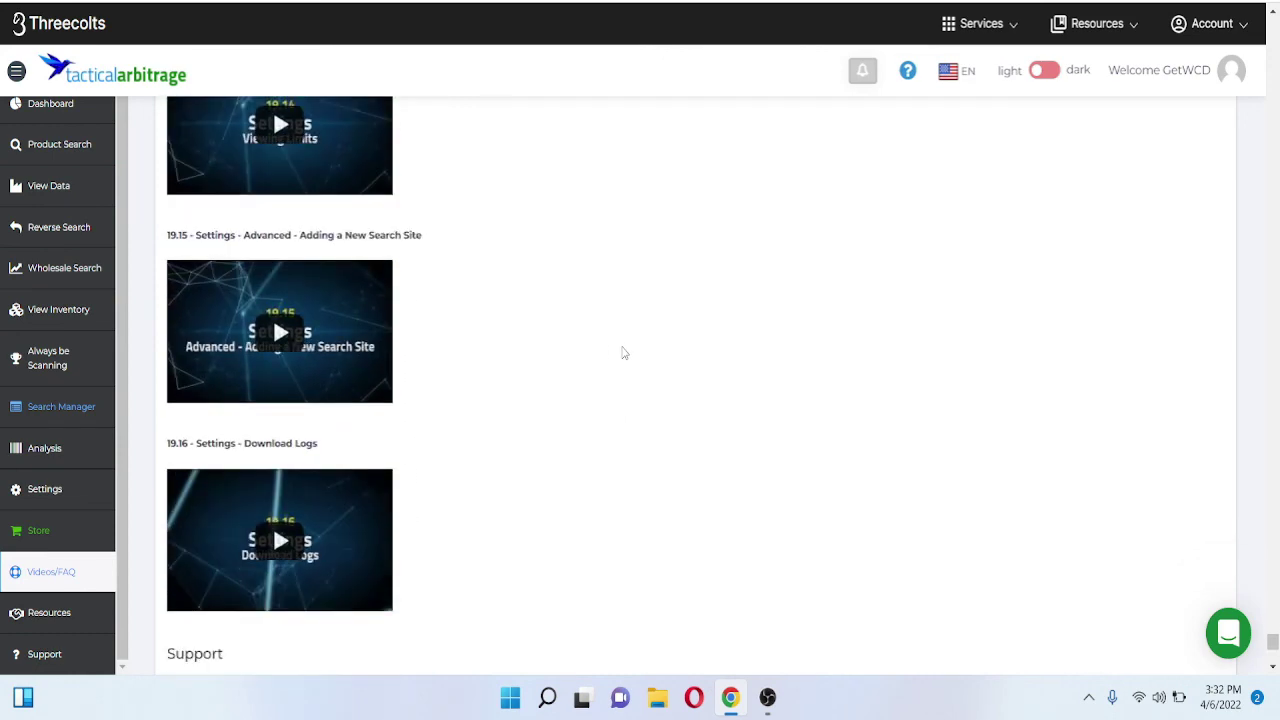
scroll(623, 352, down, 5)
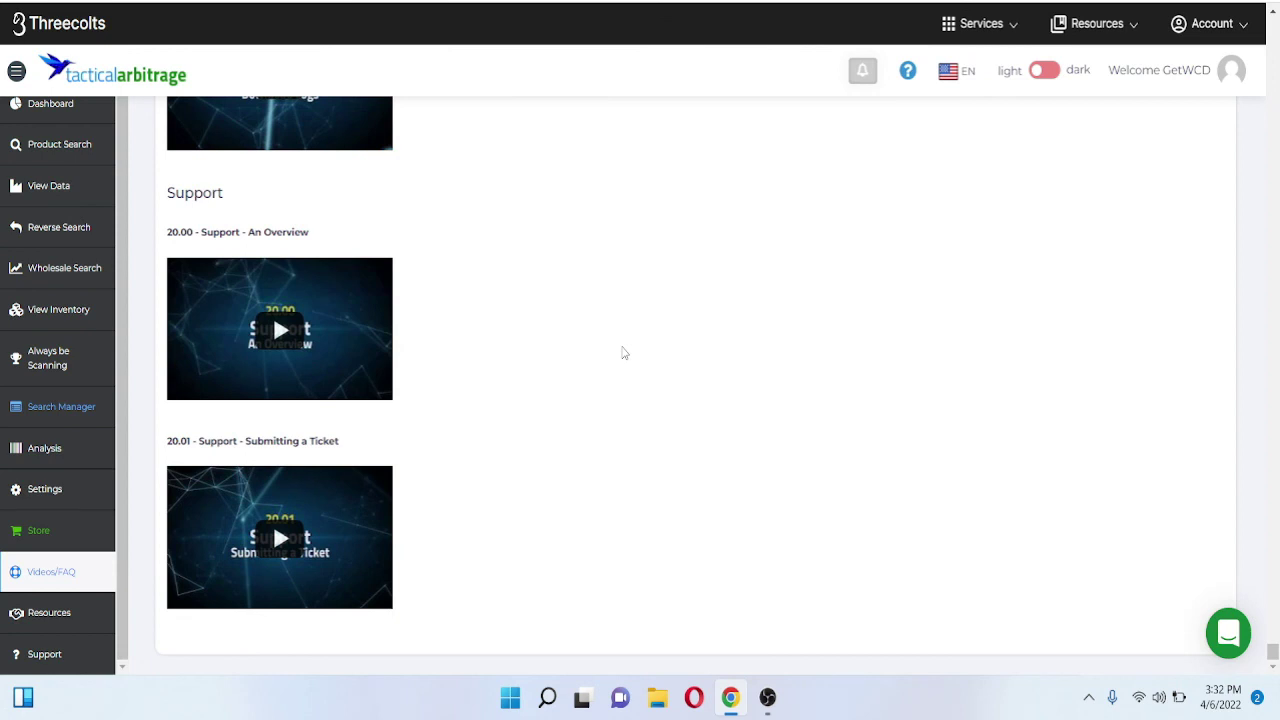
View the Preferred Resources page, and open the Support request form and cancel it without sending.
click(54, 622)
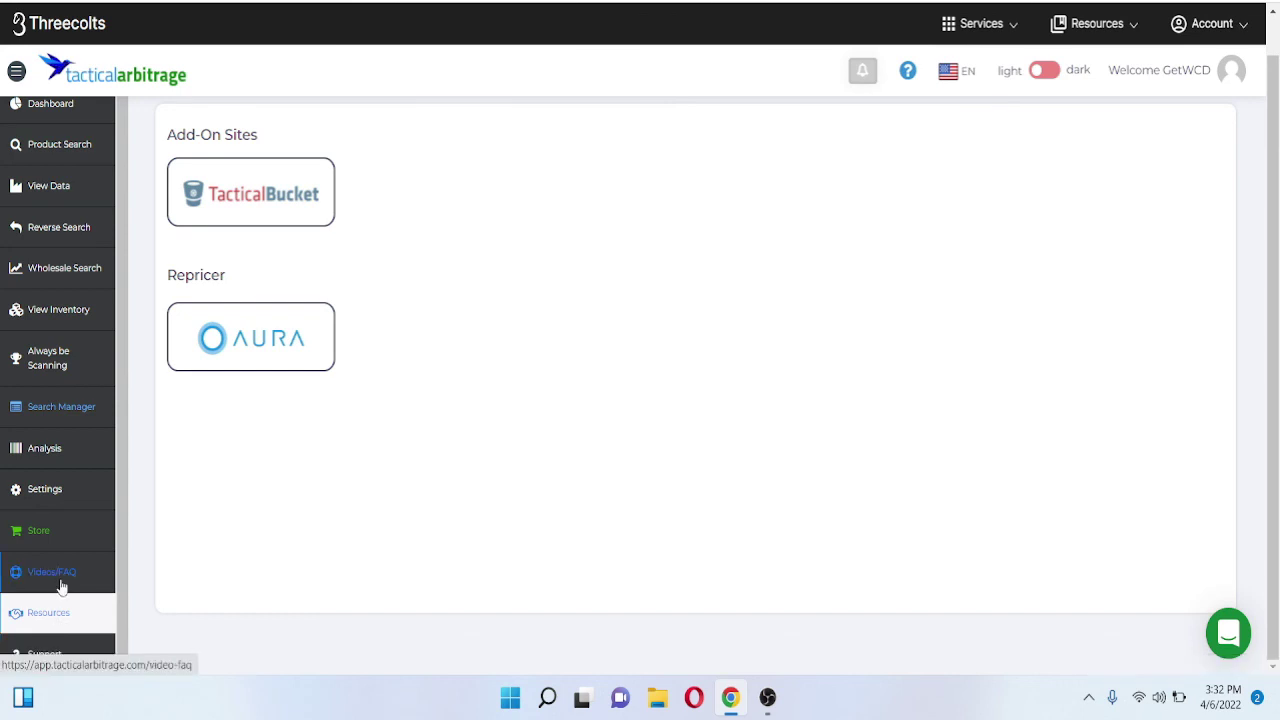
click(61, 587)
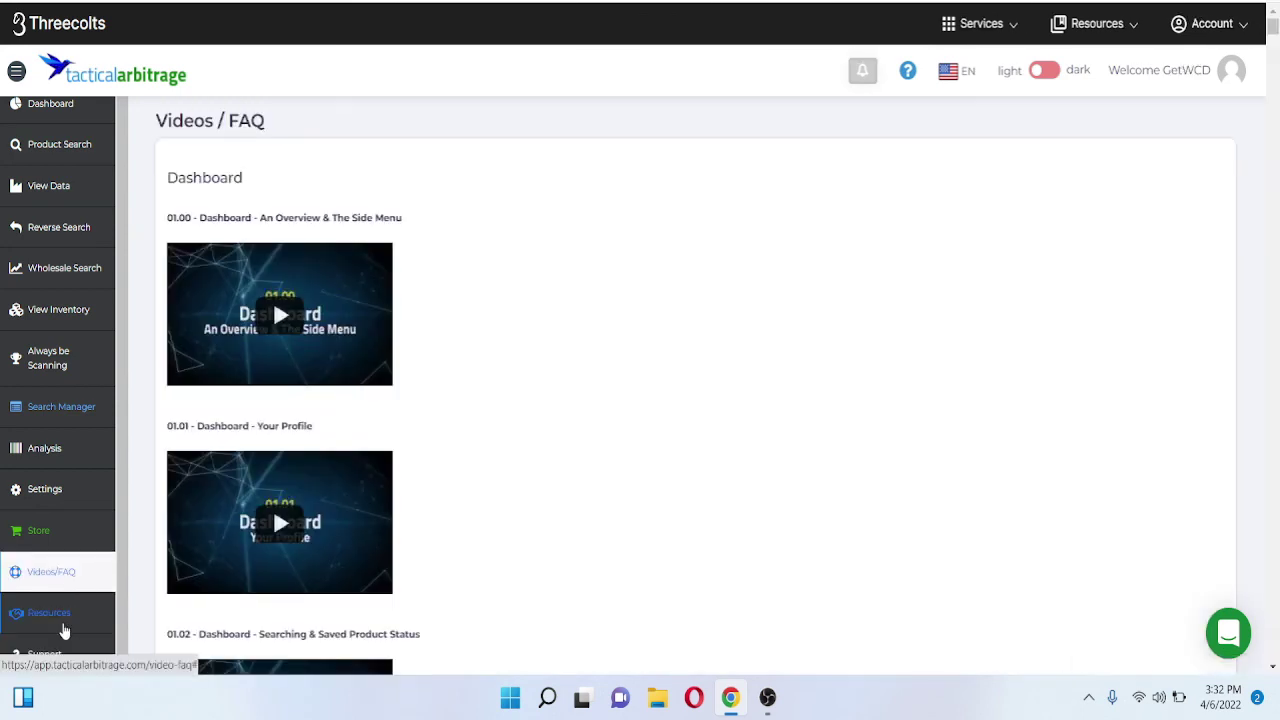
click(62, 627)
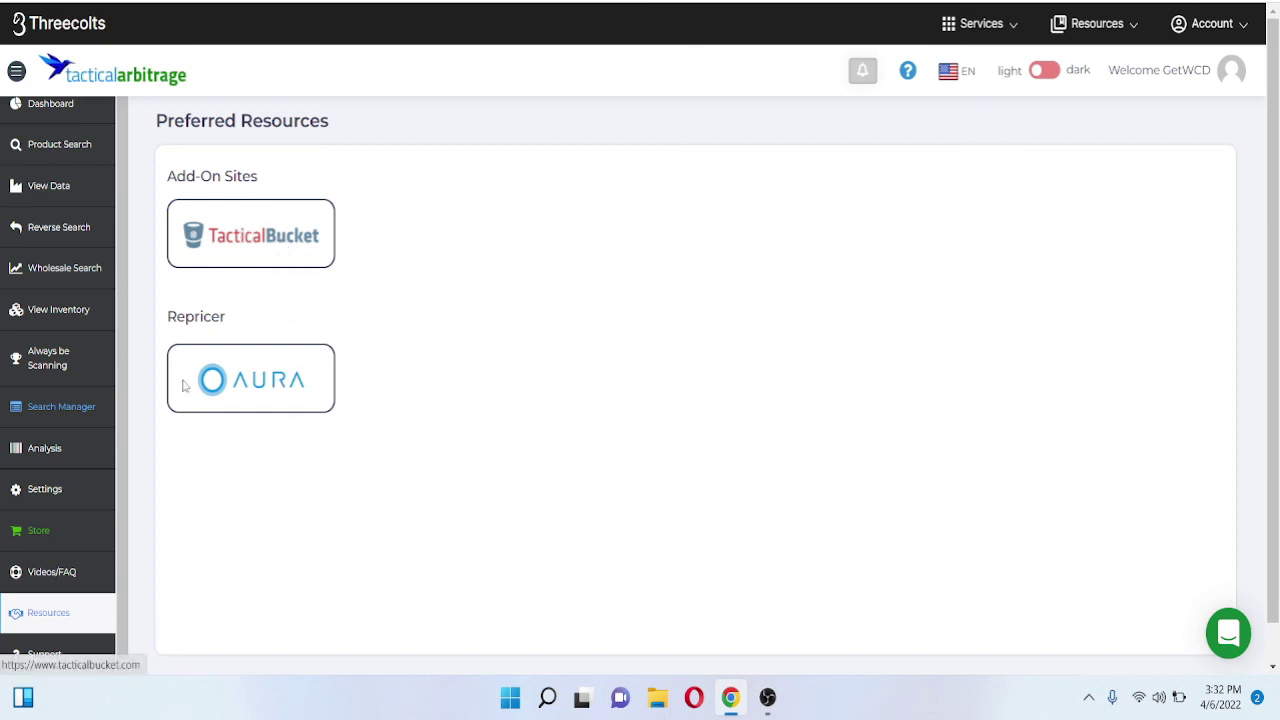
click(68, 652)
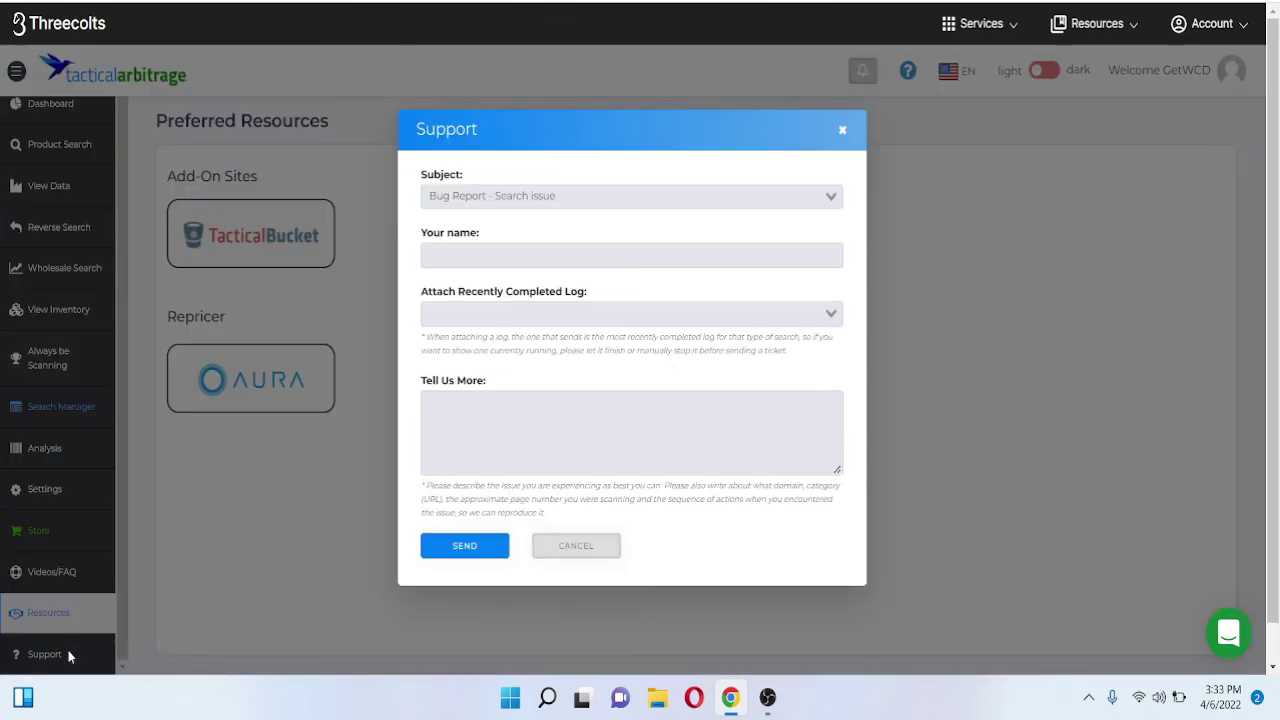
click(575, 548)
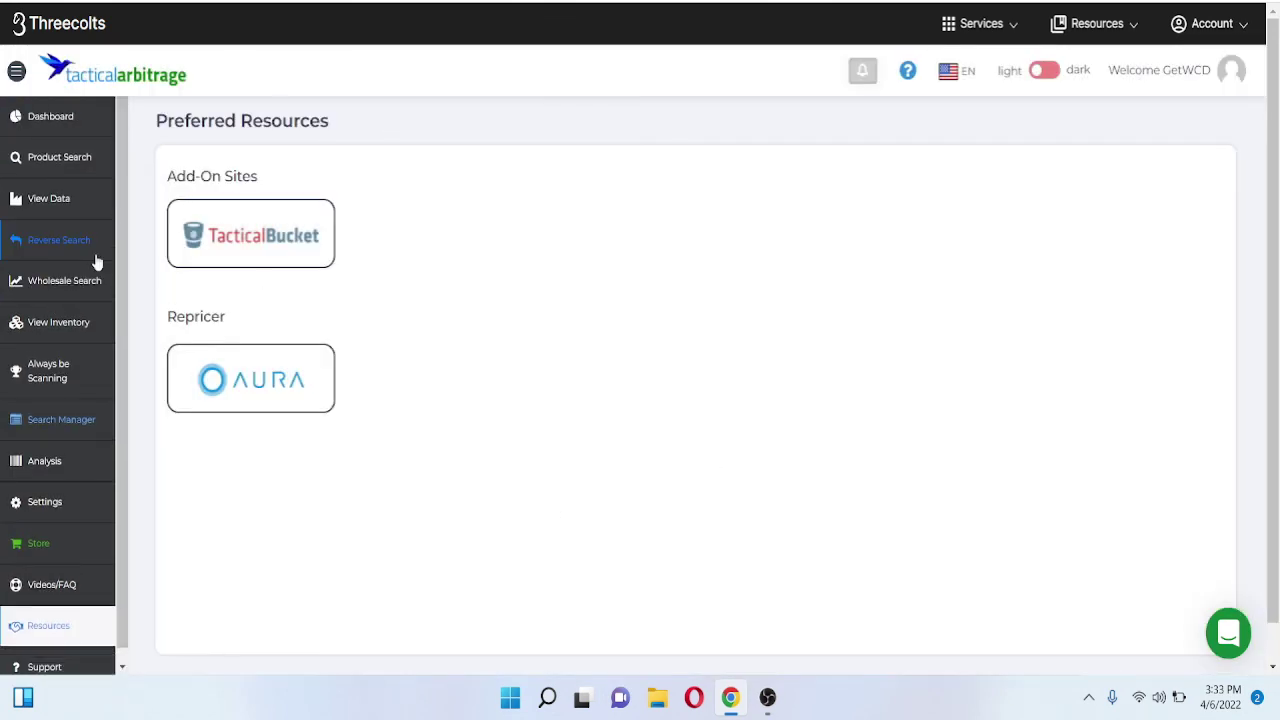
Return to the Dashboard and review its search panels, analysis fields and settings section.
scroll(63, 137, up, 1)
click(63, 134)
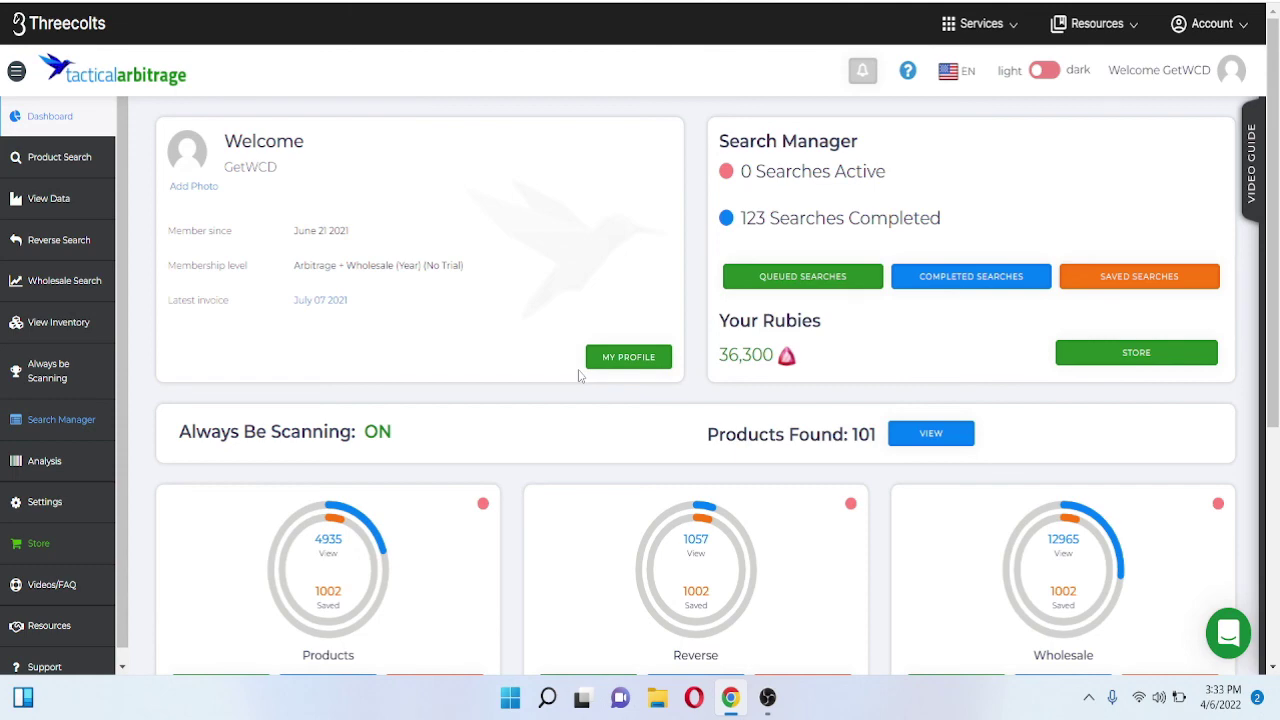
scroll(578, 376, down, 4)
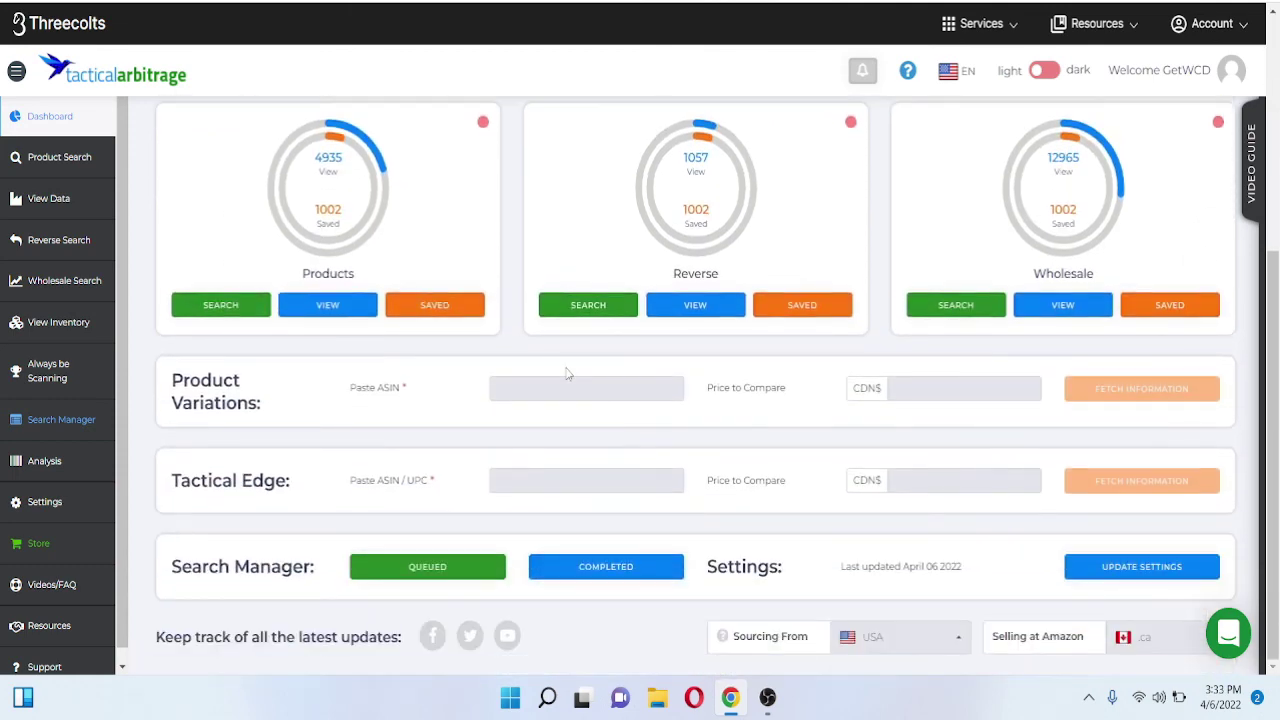
scroll(567, 380, up, 4)
click(767, 697)
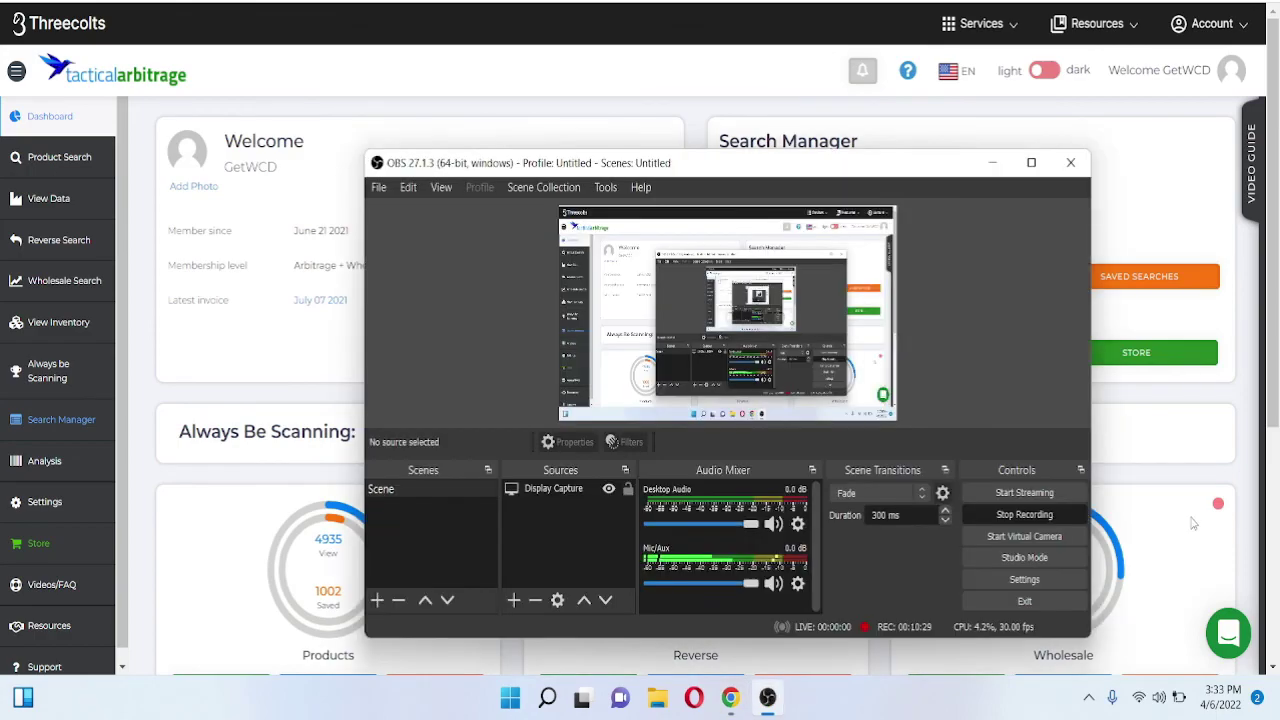